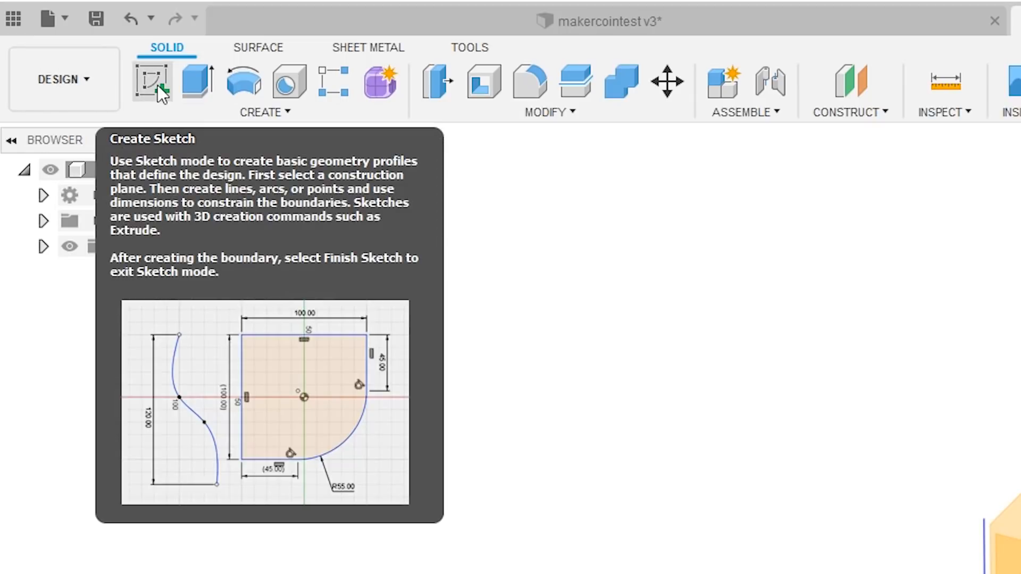
# Start a new sketch on the front (XZ) origin plane and orient the view to face it
pyautogui.click(157, 85)
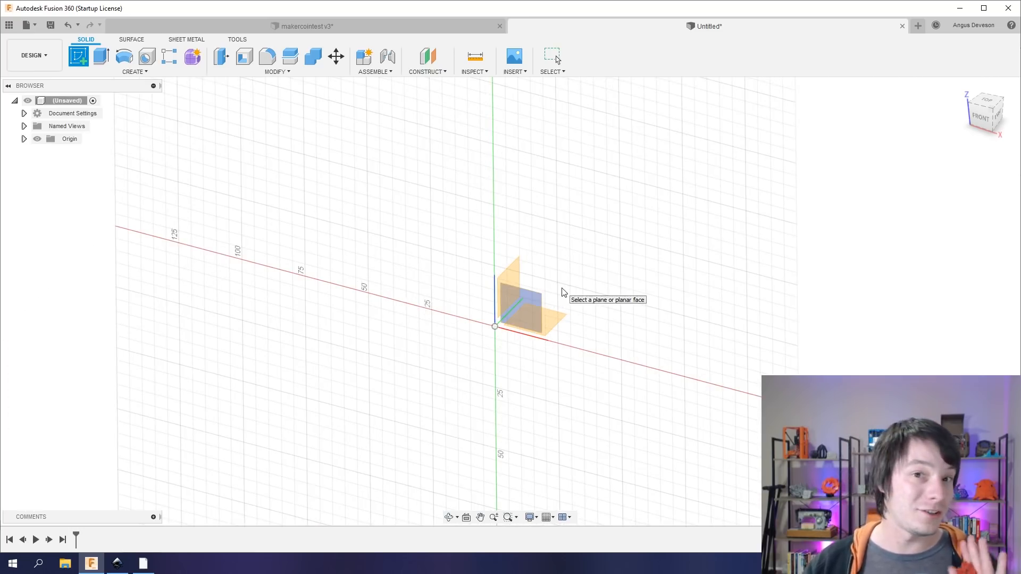
pyautogui.click(524, 303)
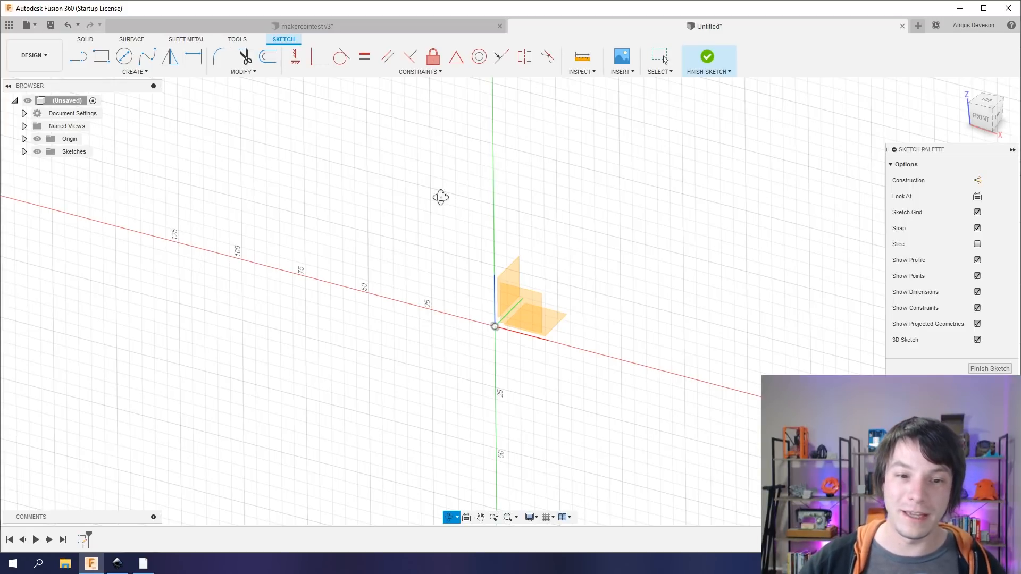
pyautogui.moveTo(439, 196)
pyautogui.keyDown('shift'); pyautogui.mouseDown(button='middle')
pyautogui.moveTo(458, 212)
pyautogui.moveTo(422, 214)
pyautogui.moveTo(429, 199)
pyautogui.mouseUp(button='middle'); pyautogui.keyUp('shift')
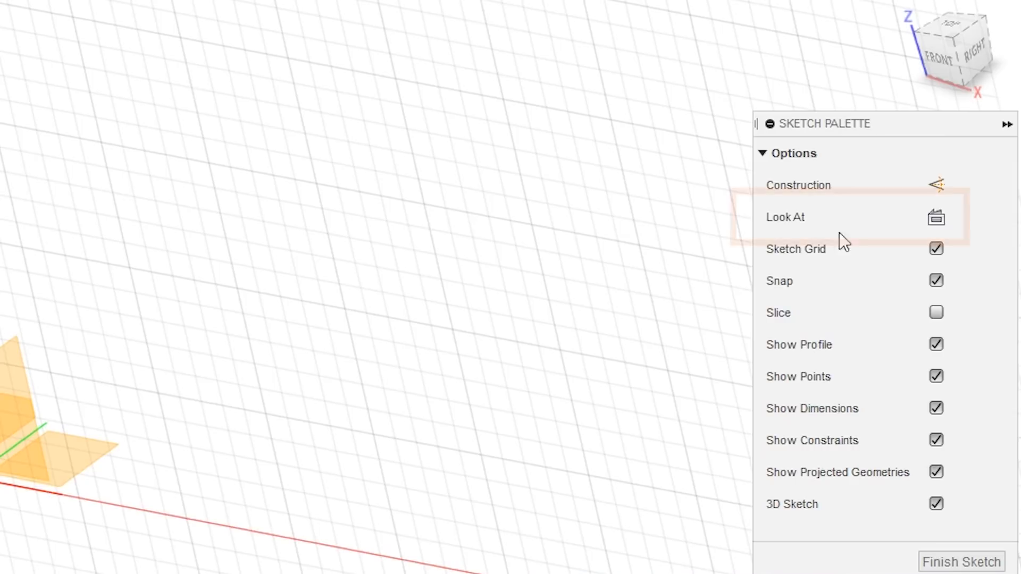
pyautogui.click(941, 228)
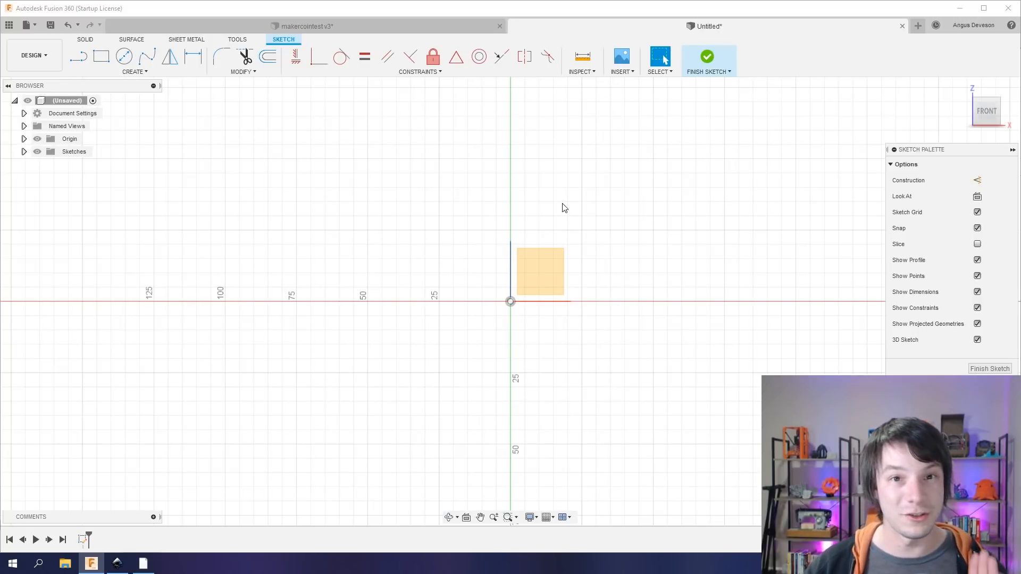
# Draw a vertical line 5 mm long upward from the origin
pyautogui.scroll(2, 565, 208)
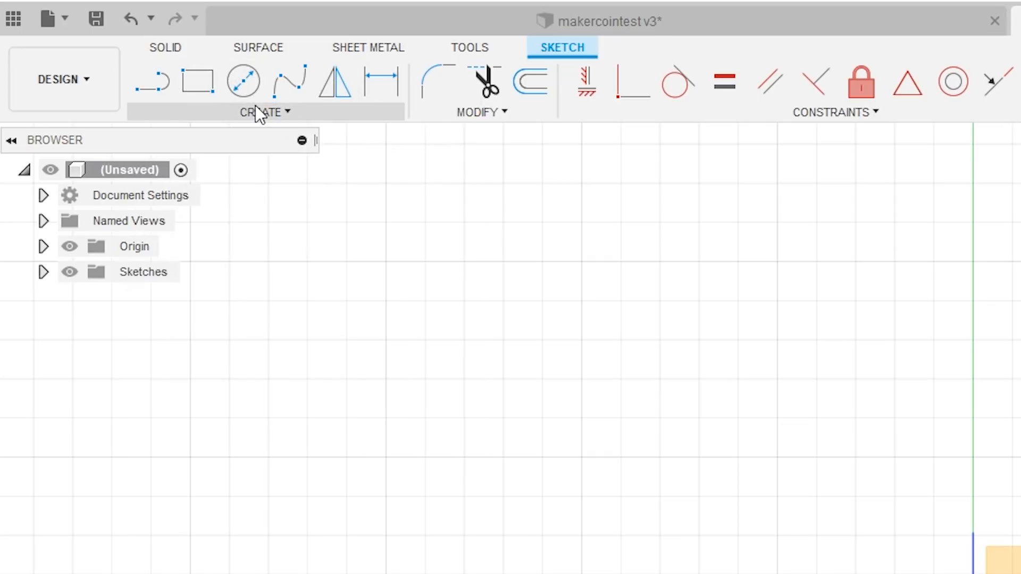
pyautogui.click(256, 112)
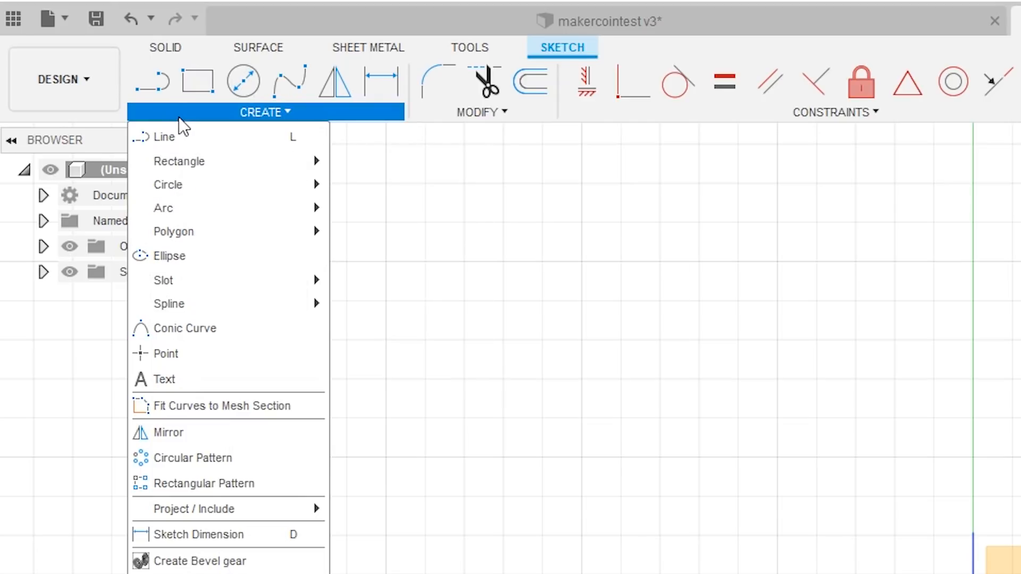
pyautogui.click(154, 80)
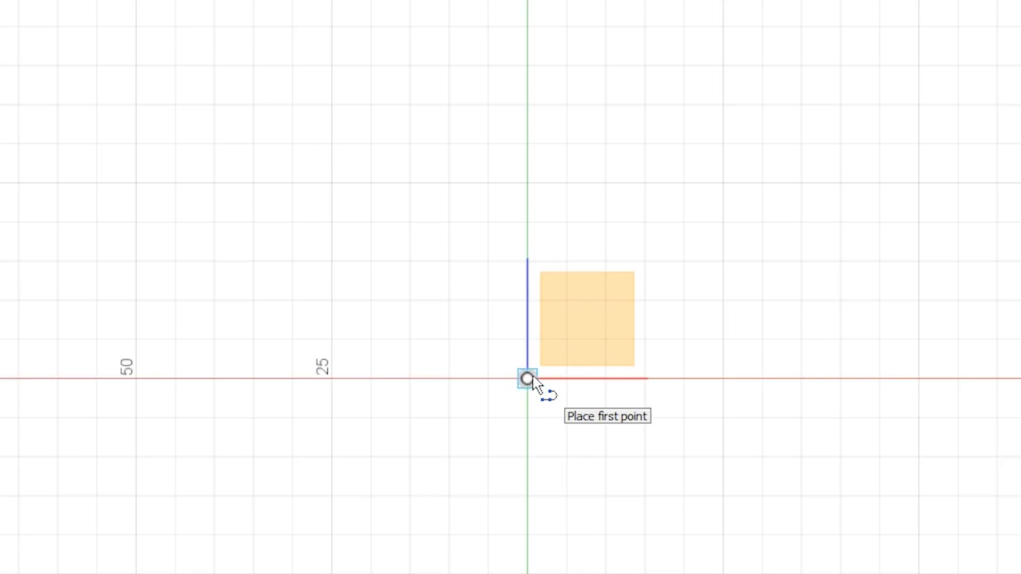
pyautogui.click(528, 379)
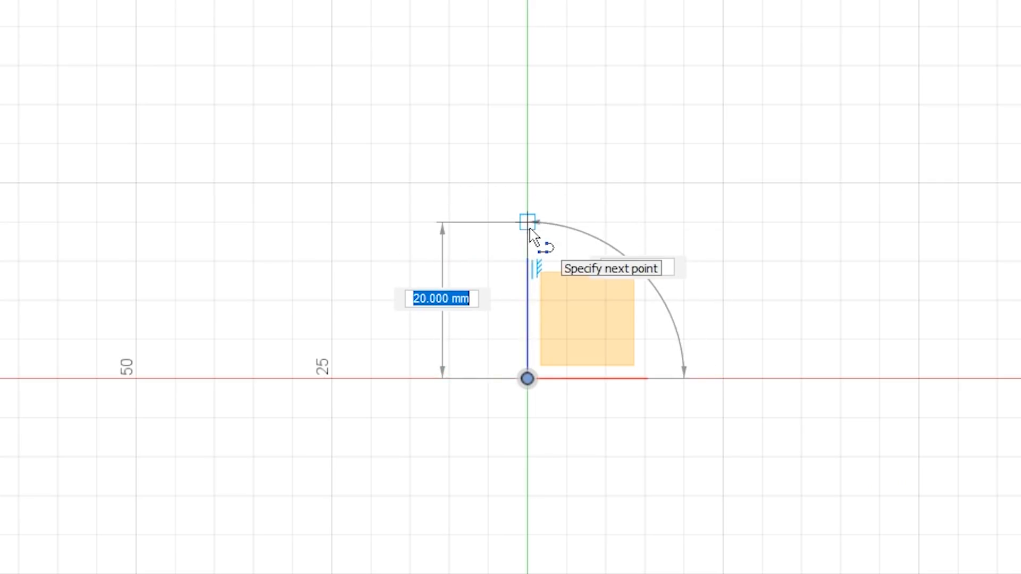
pyautogui.write('5')
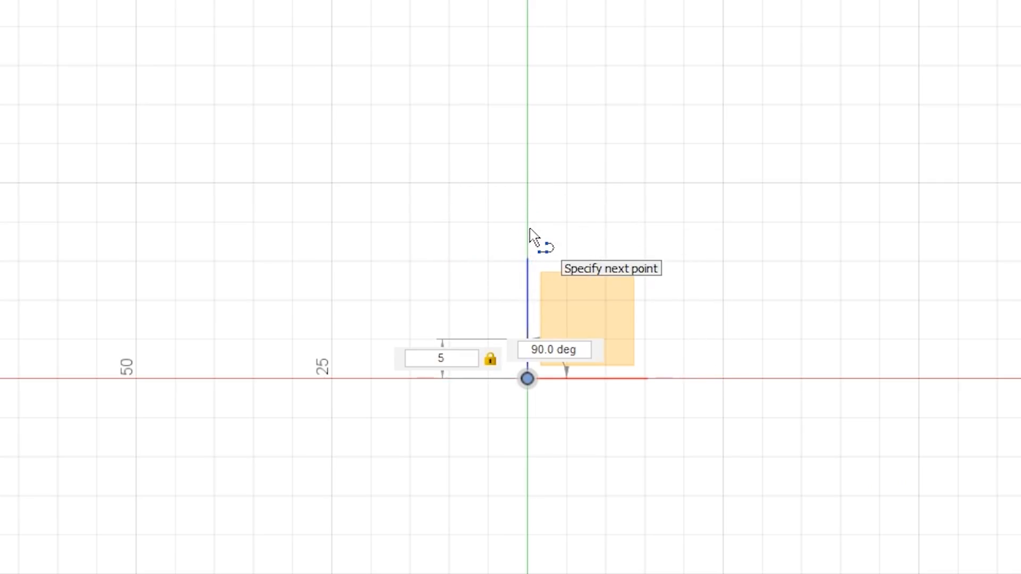
pyautogui.press('Return')
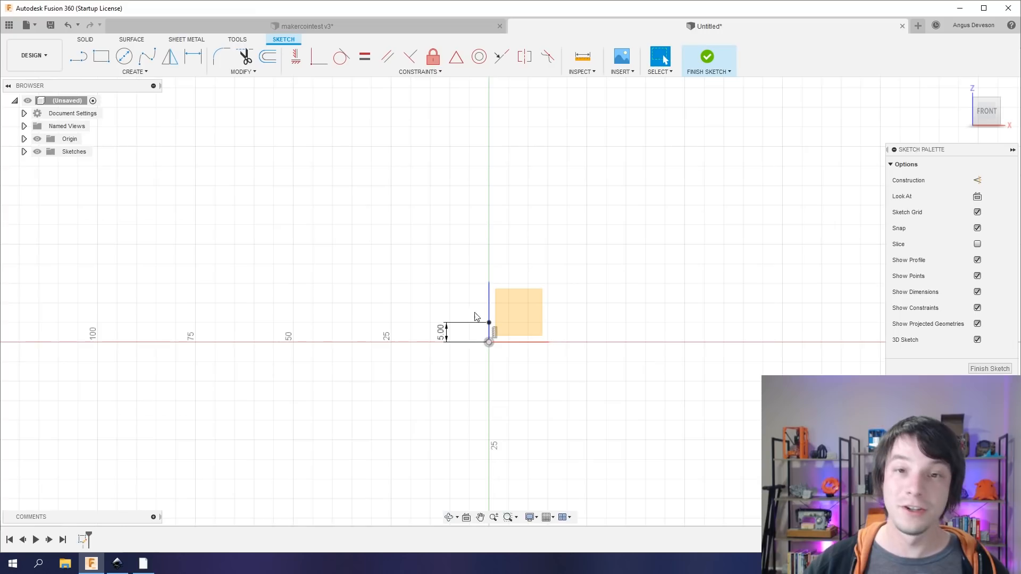
# Draw a horizontal line 15 mm long from the origin along the negative X axis
pyautogui.scroll(4, 512, 323)
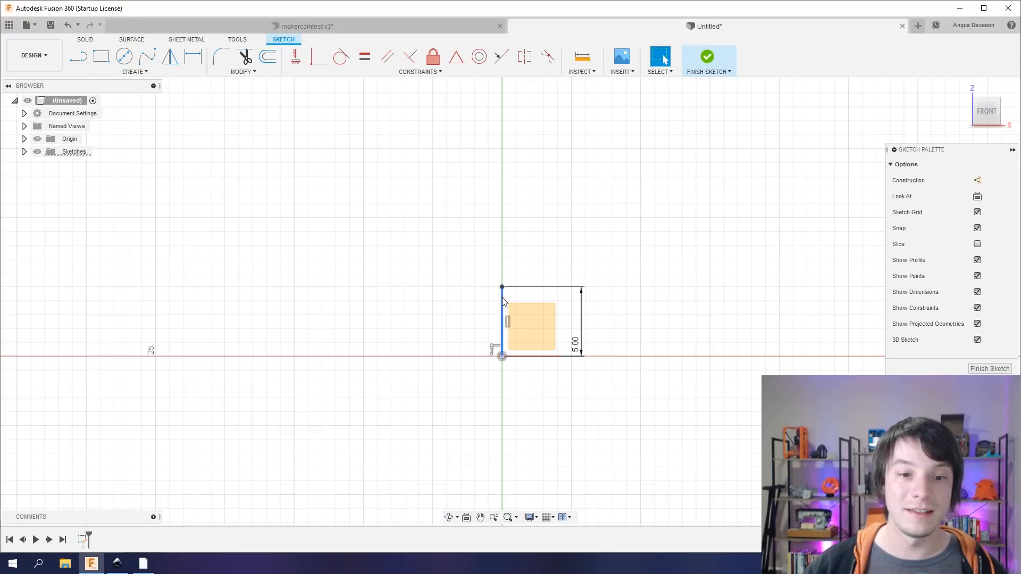
pyautogui.scroll(-2, 345, 224)
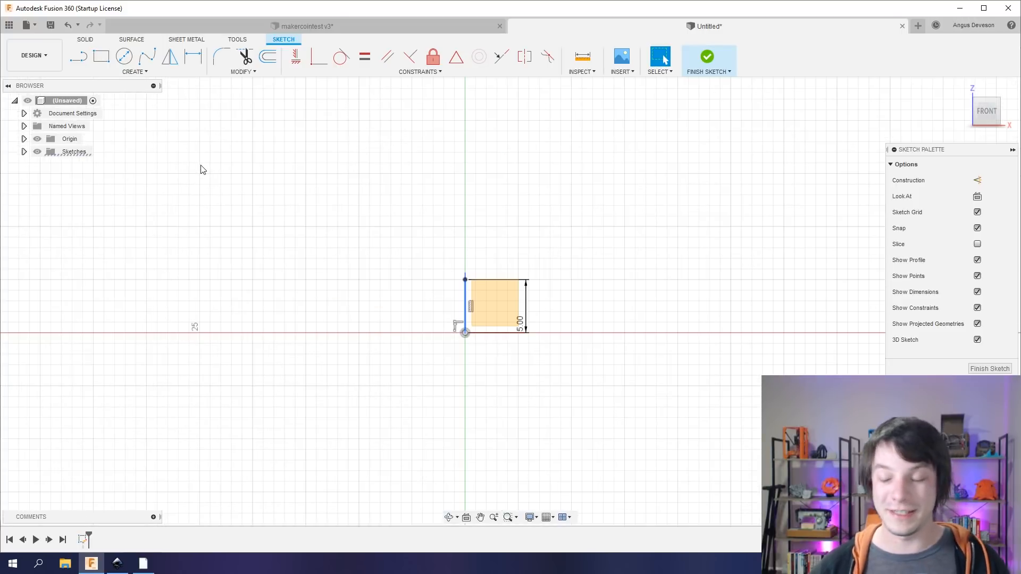
pyautogui.scroll(-2, 207, 207)
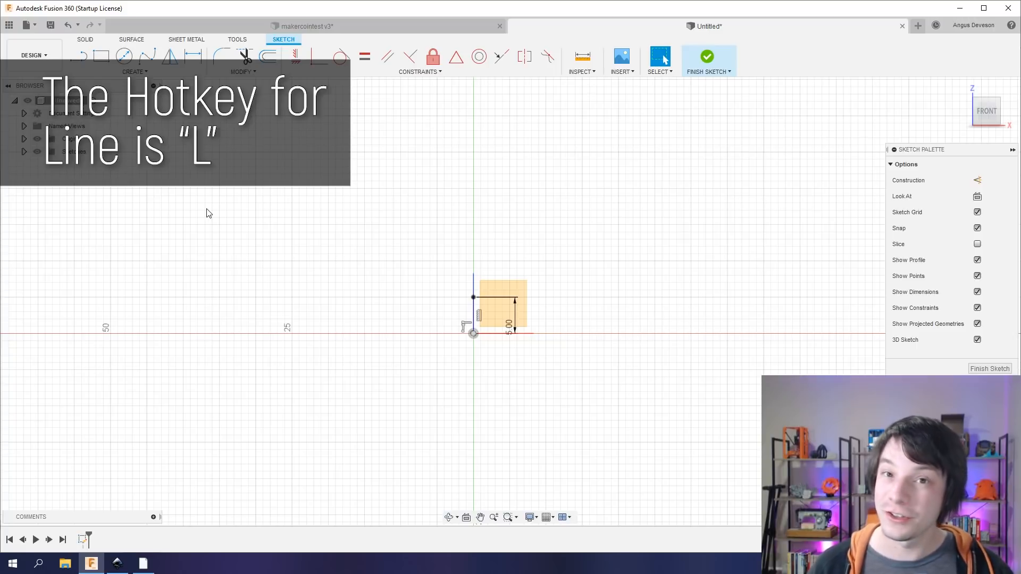
pyautogui.press('l')
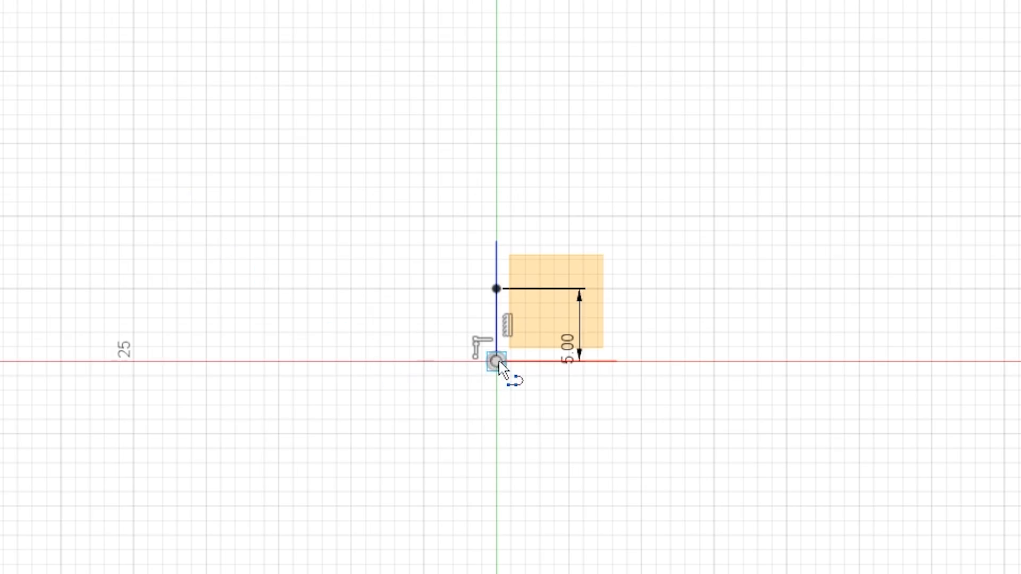
pyautogui.click(491, 368)
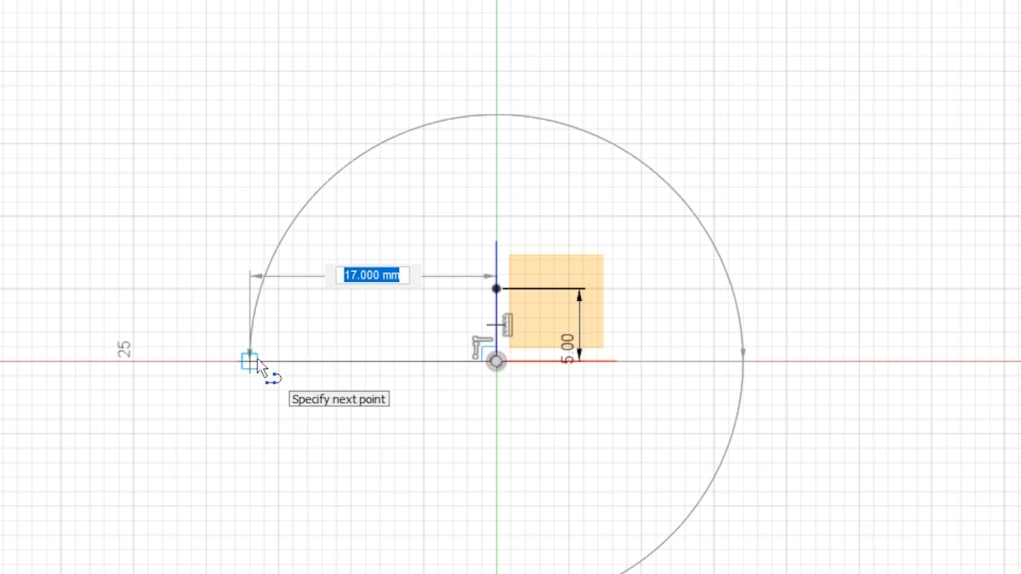
pyautogui.write('15')
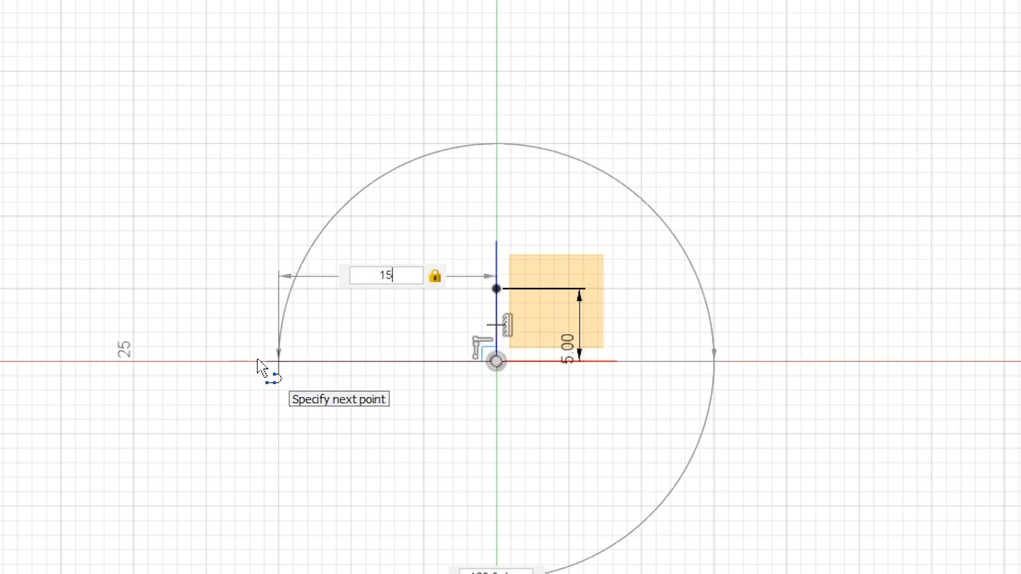
pyautogui.press('Return')
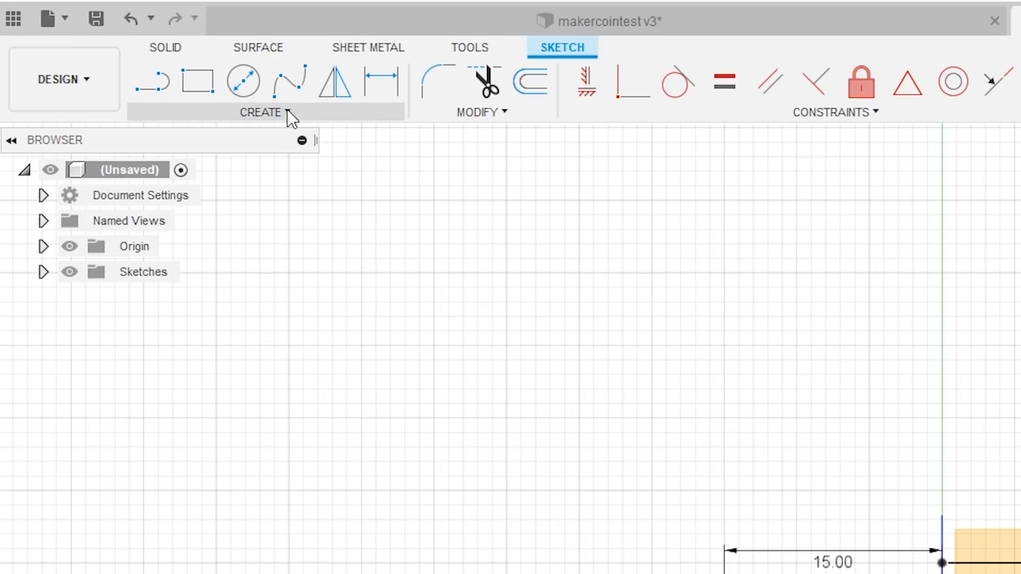
# Draw a tangent arc of 4 mm radius from the free end of the 15 mm line, curling up and back toward the vertical line
pyautogui.click(287, 110)
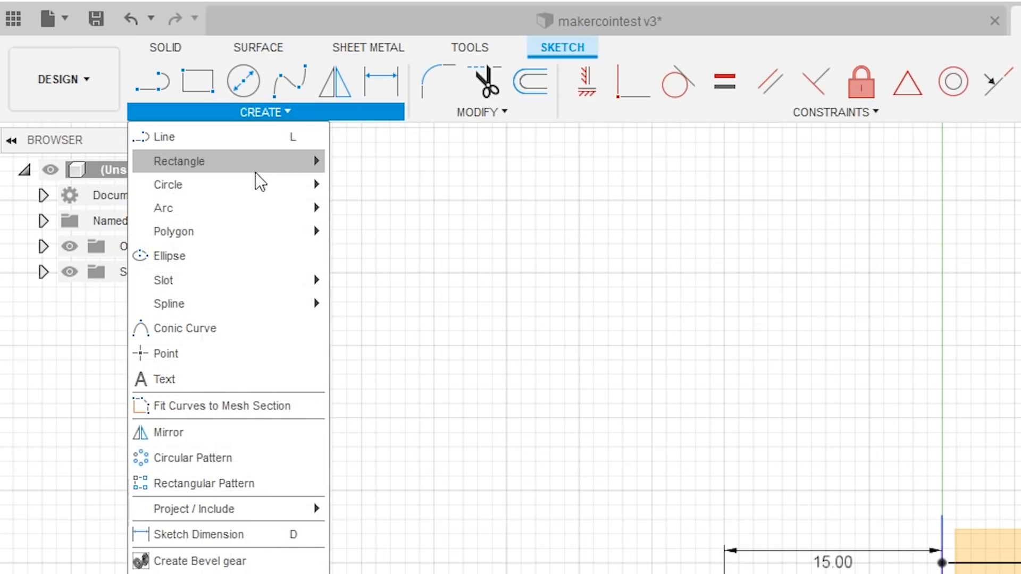
pyautogui.moveTo(259, 205)
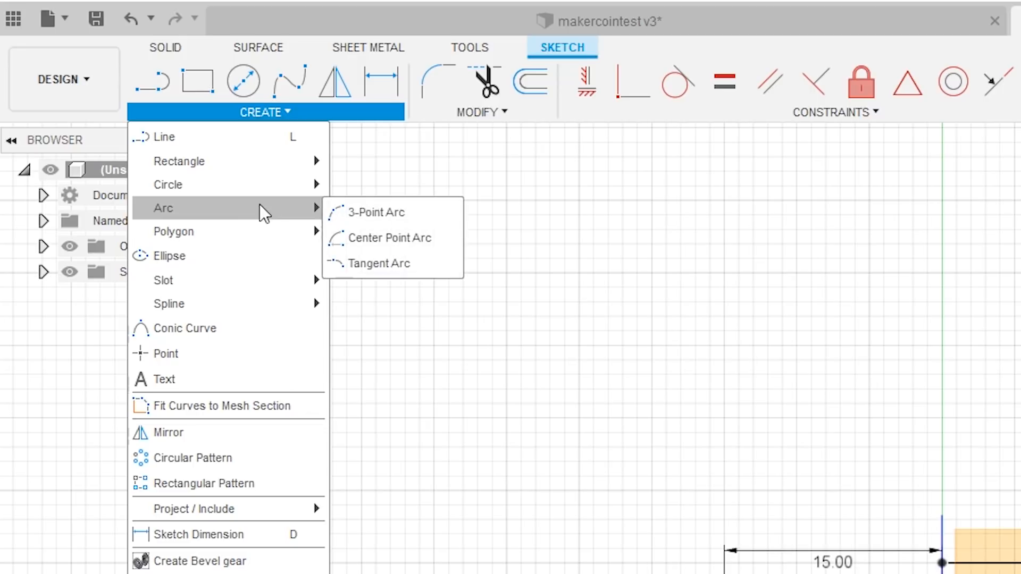
pyautogui.click(420, 261)
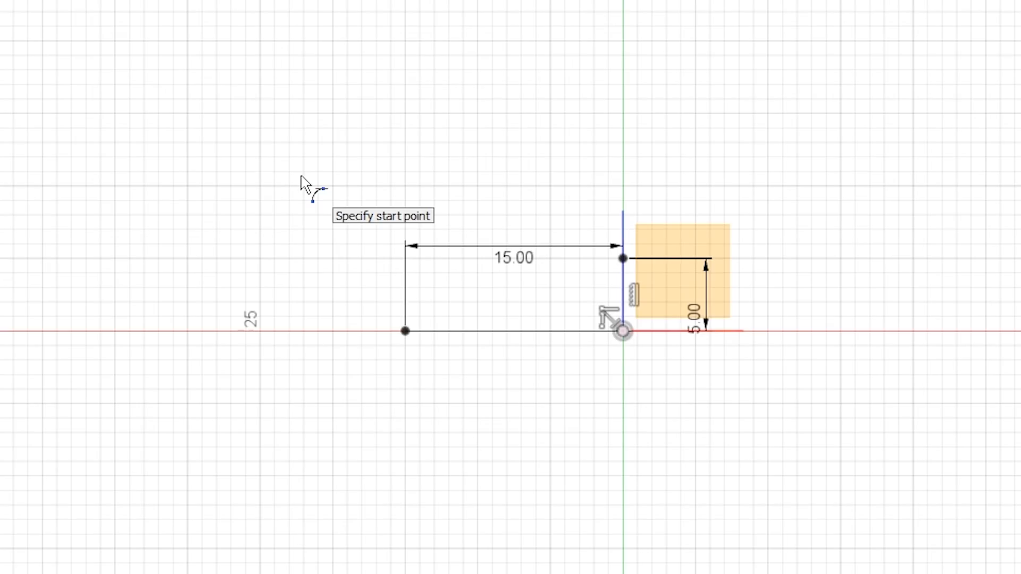
pyautogui.click(406, 331)
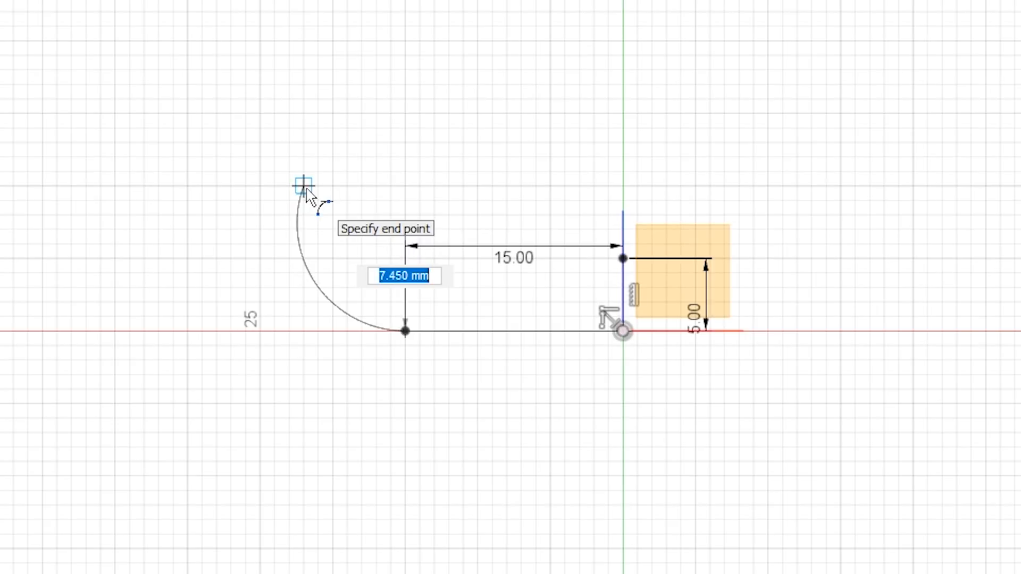
pyautogui.write('4')
pyautogui.press('Tab')
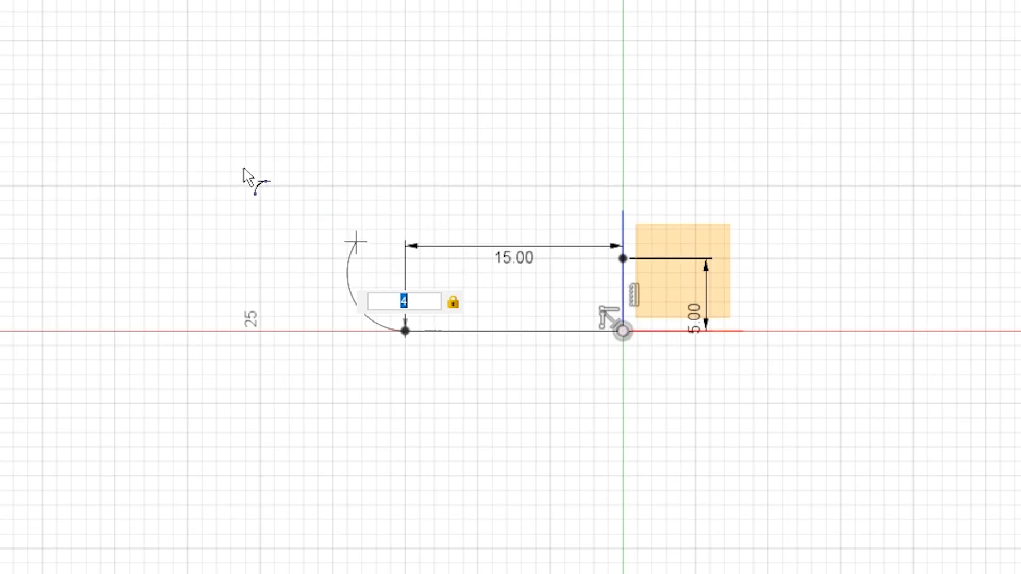
pyautogui.click(492, 189)
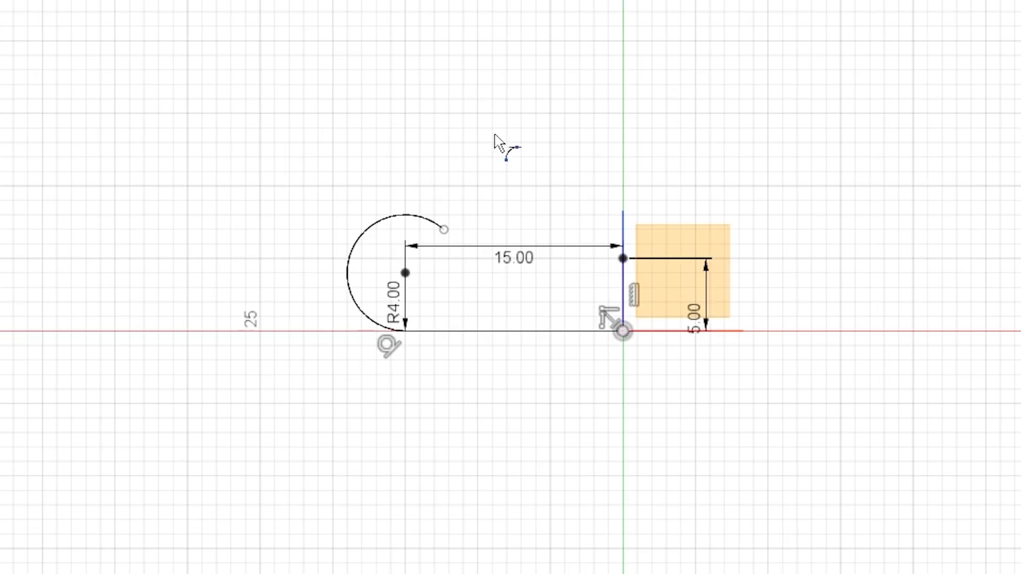
# Close the profile with a second tangent arc from the open end of the R4 arc to the upper end of the vertical line
pyautogui.click(444, 230)
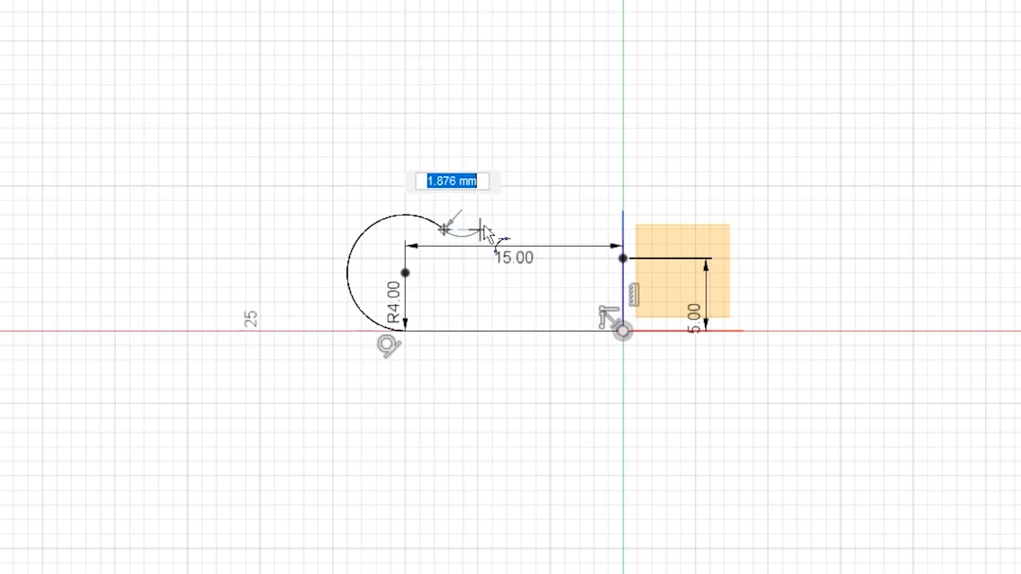
pyautogui.click(625, 259)
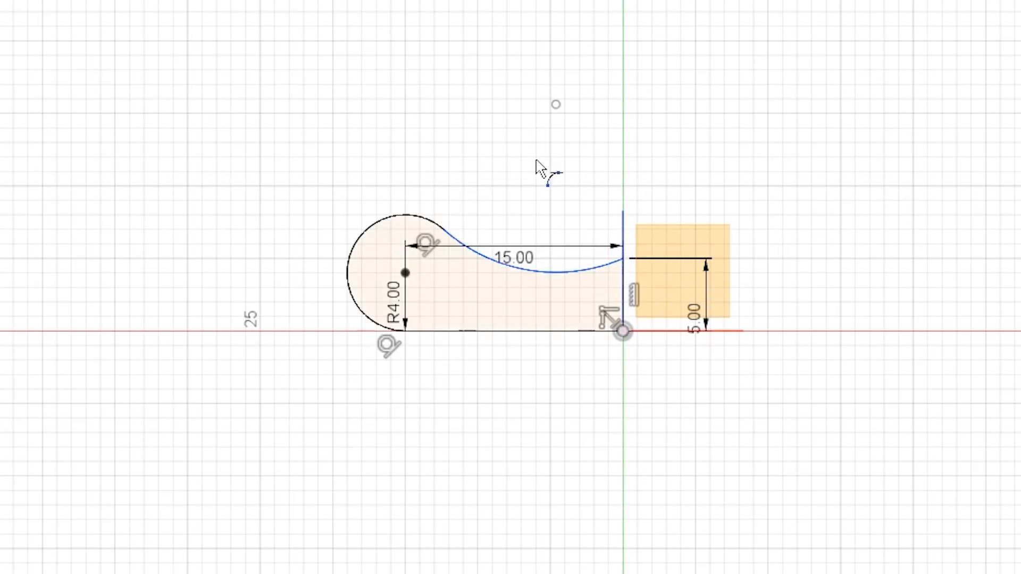
pyautogui.press('Escape')
# Check how well the profile is defined by selecting both arcs and testing whether the R4 arc's endpoints can be moved
pyautogui.scroll(5, 487, 172)
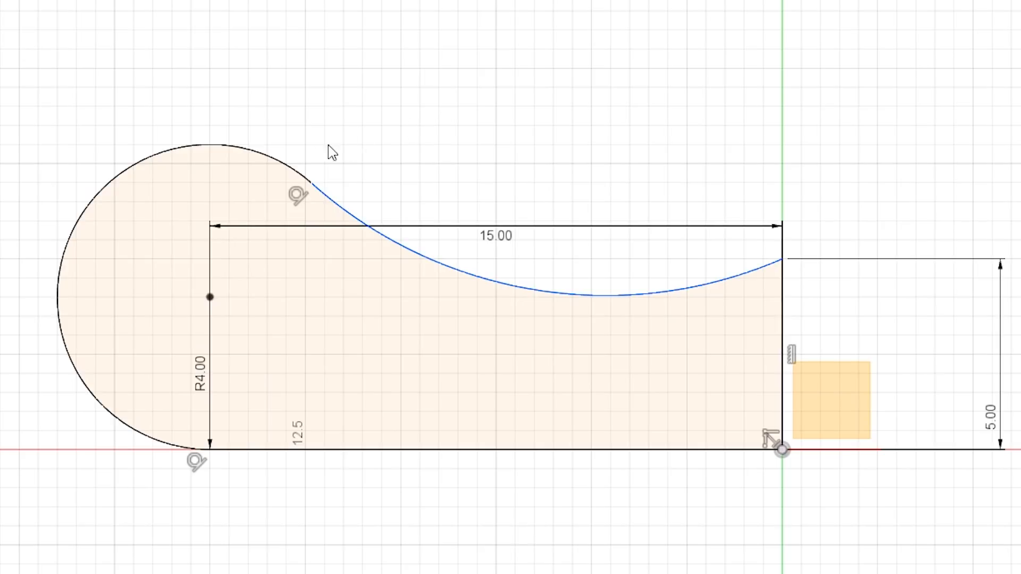
pyautogui.click(280, 159)
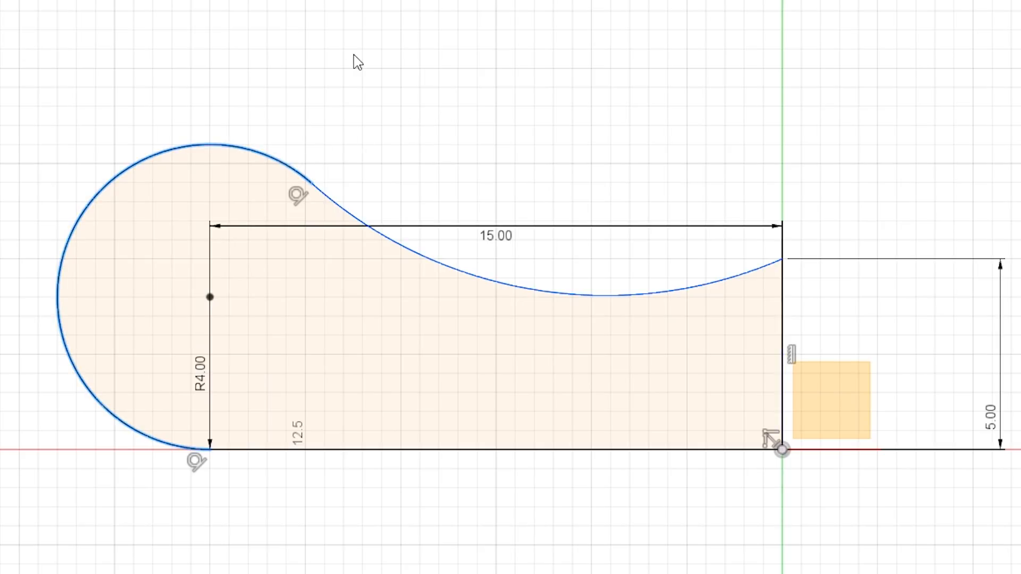
pyautogui.press('Escape')
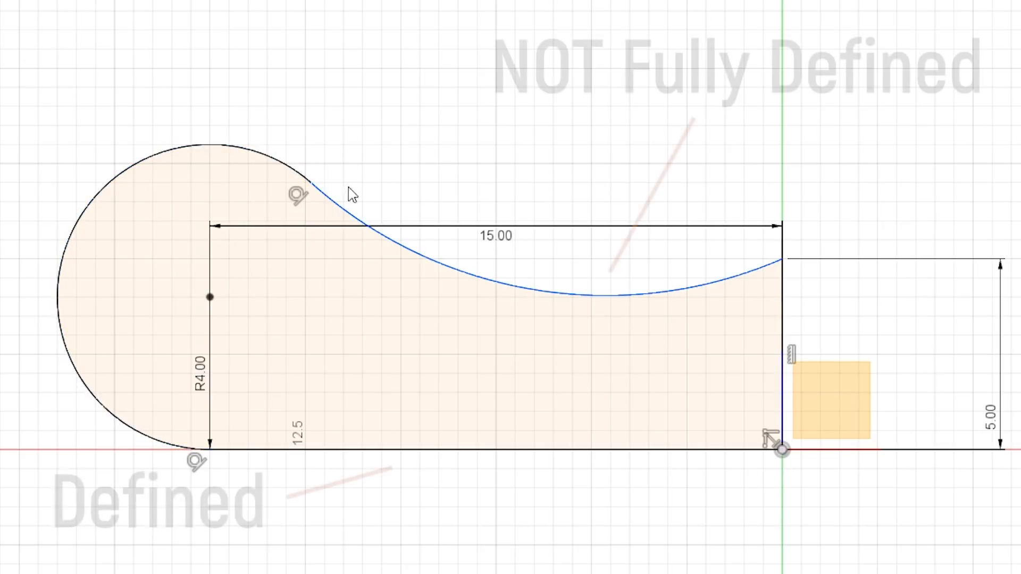
pyautogui.click(357, 220)
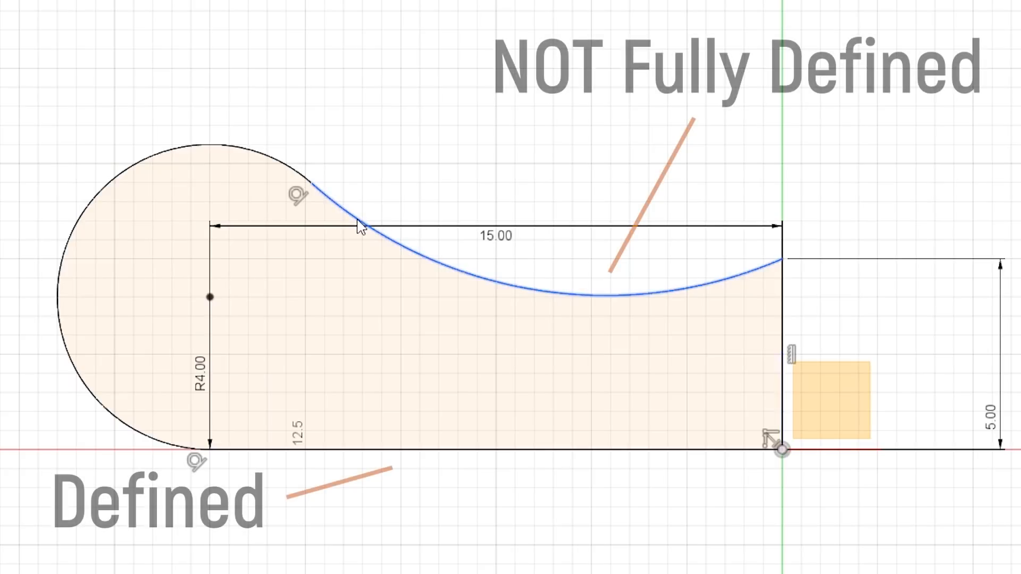
pyautogui.click(402, 109)
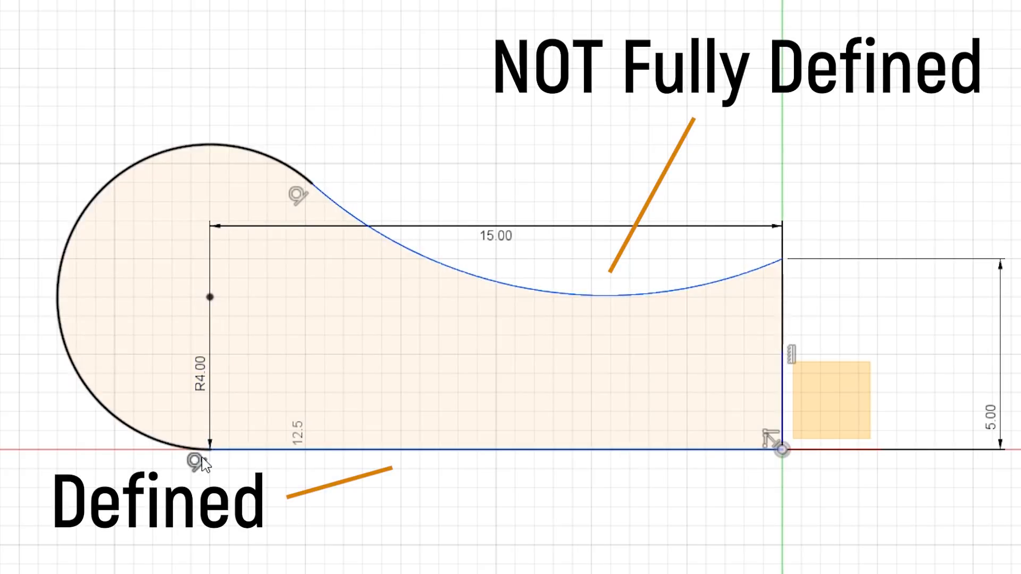
pyautogui.moveTo(210, 449)
pyautogui.mouseDown()
pyautogui.moveTo(195, 426)
pyautogui.moveTo(259, 397)
pyautogui.moveTo(212, 462)
pyautogui.mouseUp()
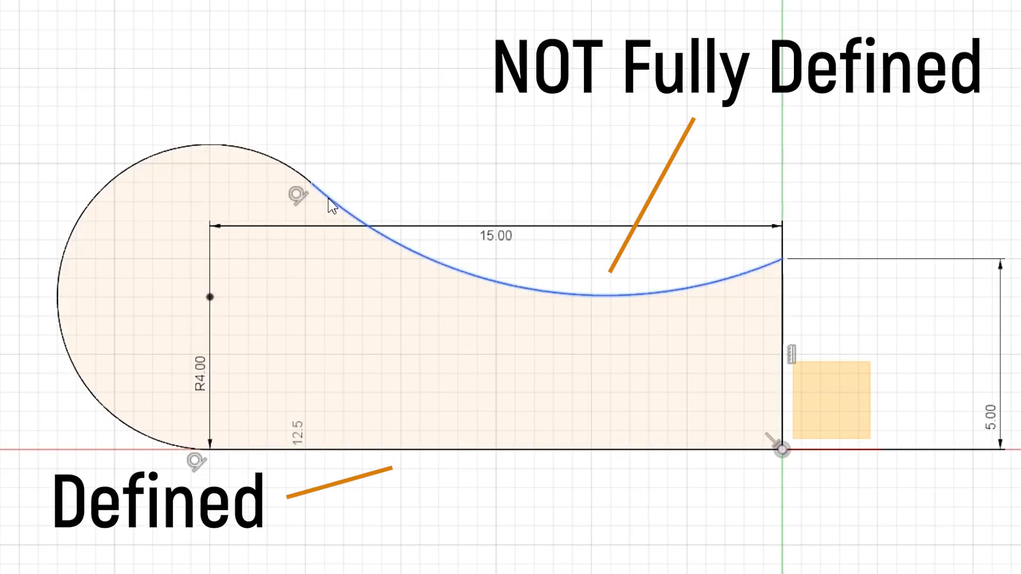
pyautogui.moveTo(312, 183)
pyautogui.mouseDown()
pyautogui.moveTo(254, 157)
pyautogui.moveTo(367, 200)
pyautogui.moveTo(281, 172)
pyautogui.moveTo(327, 170)
pyautogui.moveTo(287, 164)
pyautogui.moveTo(304, 179)
pyautogui.mouseUp()
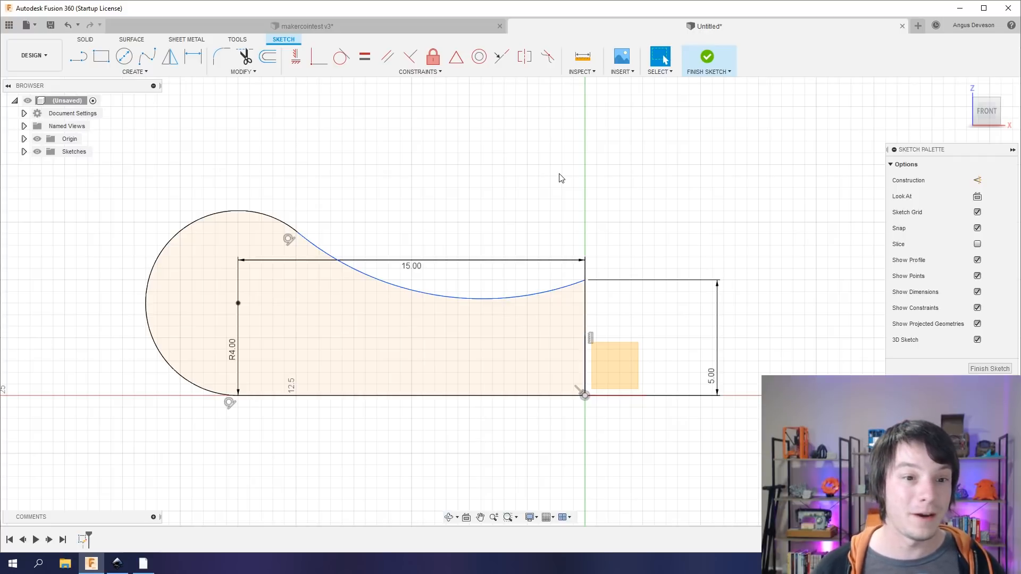
# Inspect the connecting arc and the vertical constraint on the 5 mm line
pyautogui.click(413, 291)
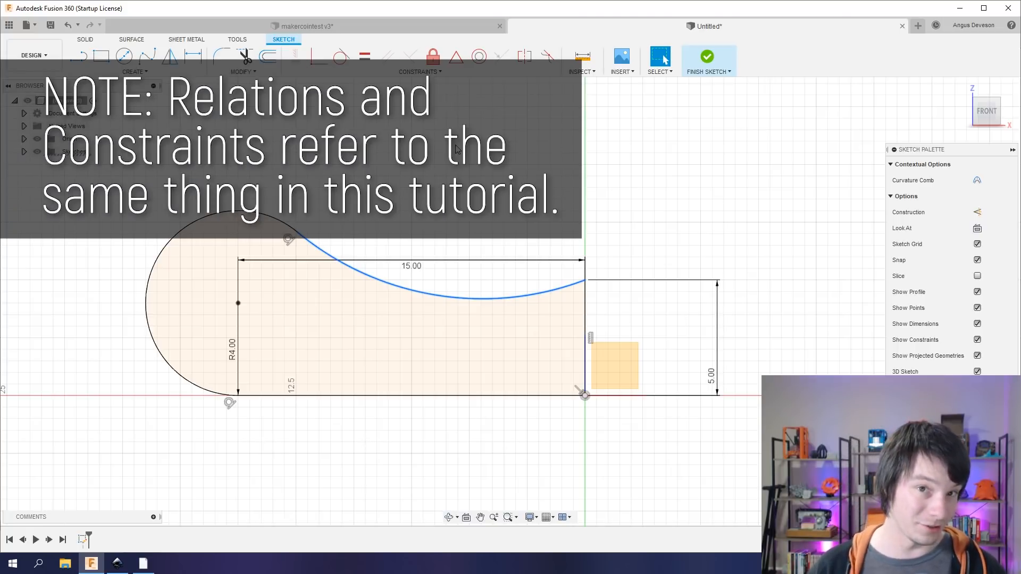
pyautogui.click(455, 149)
pyautogui.scroll(1, 454, 211)
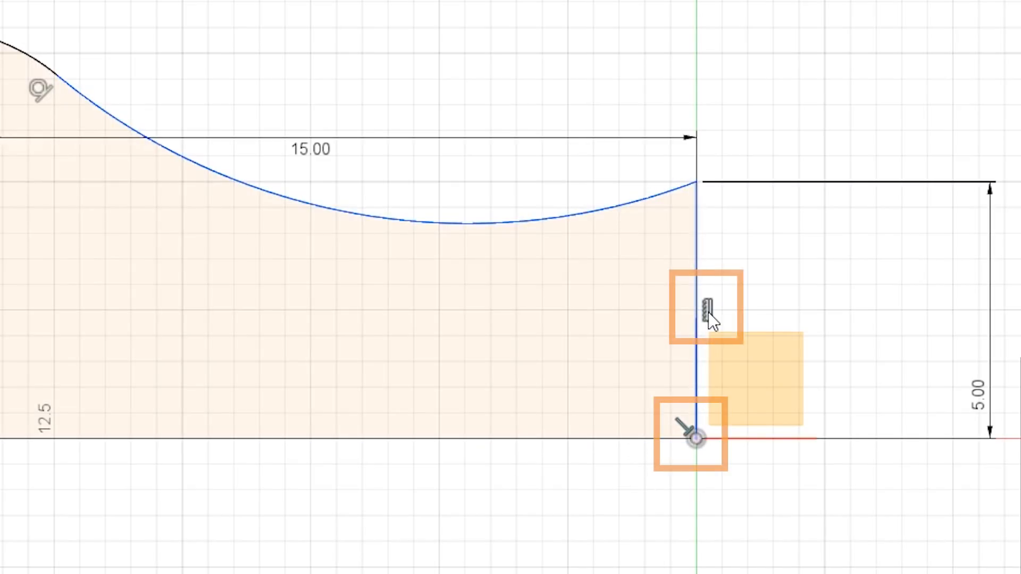
pyautogui.click(708, 312)
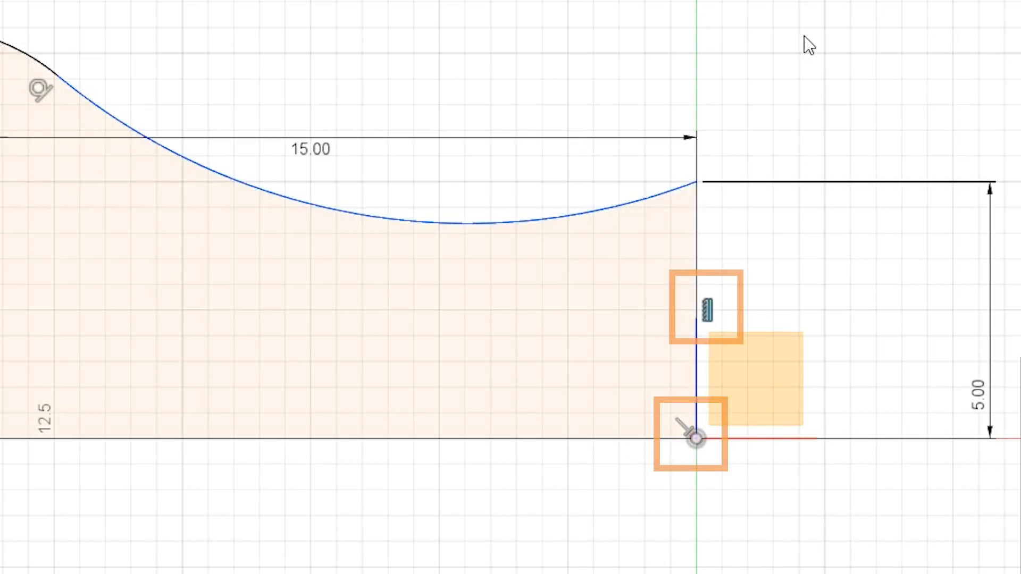
# Examine the 5 mm vertical line and the connecting arc to see which sketch geometry lacks a constraint
pyautogui.click(782, 57)
pyautogui.click(697, 218)
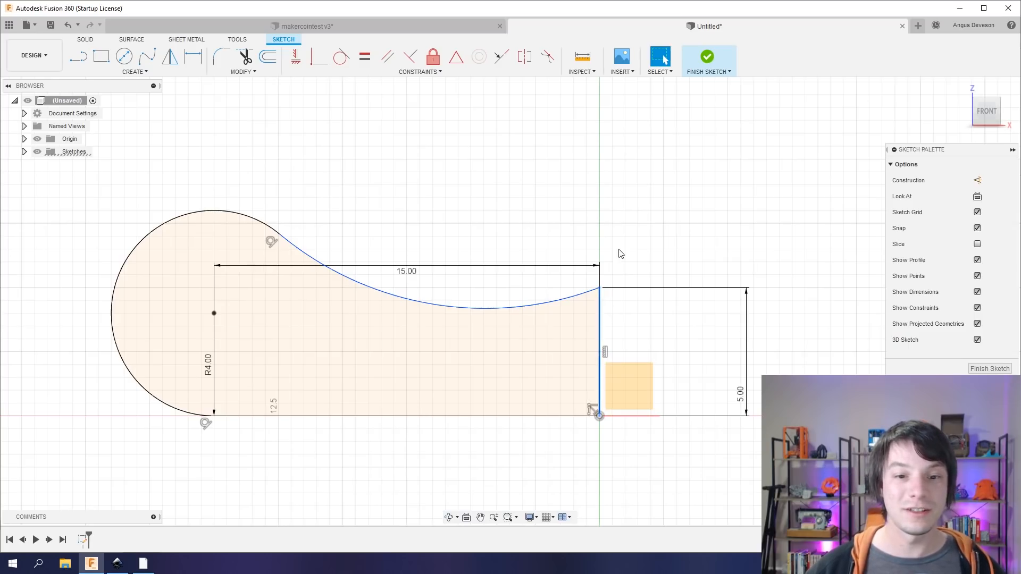
pyautogui.click(620, 254)
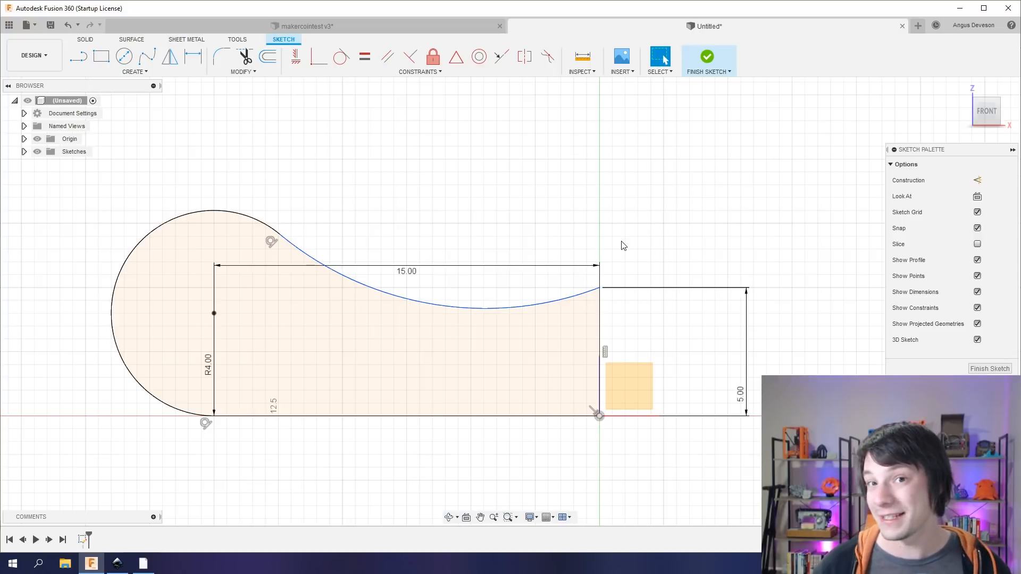
pyautogui.click(531, 304)
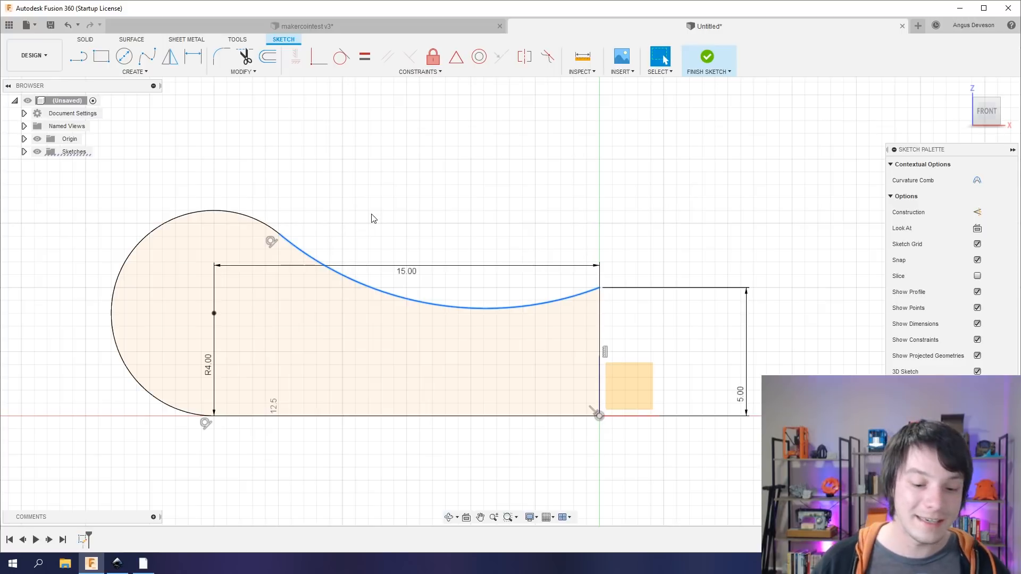
# Draw a horizontal line about 9 mm long outward from the upper end of the vertical line and convert it to construction geometry
pyautogui.press('l')
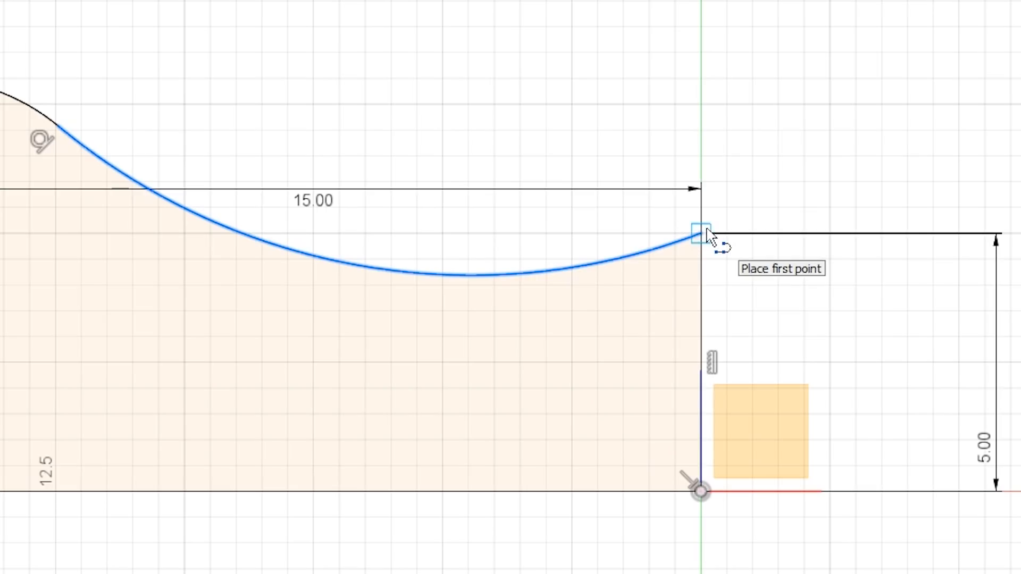
pyautogui.click(703, 234)
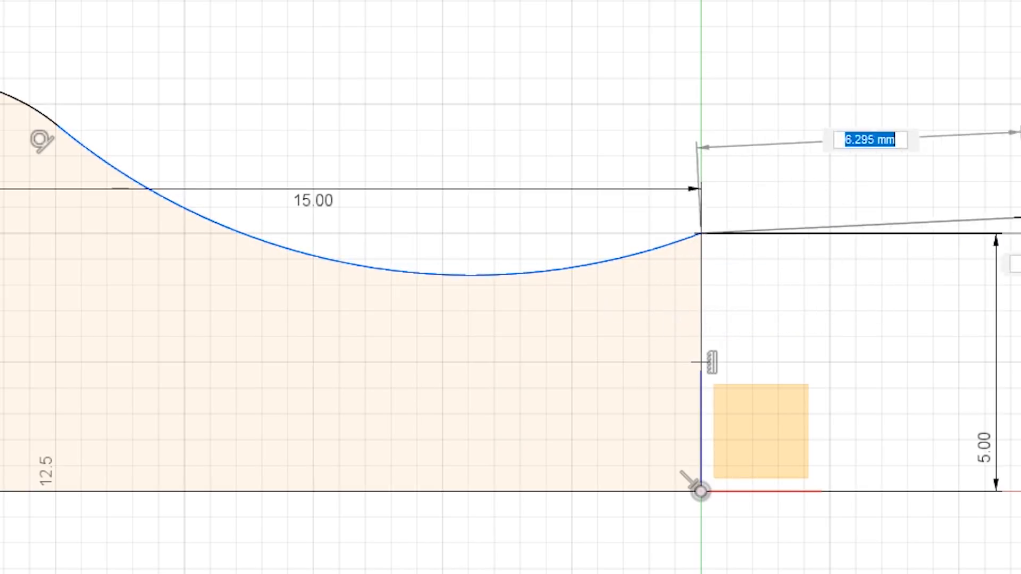
pyautogui.click(830, 288)
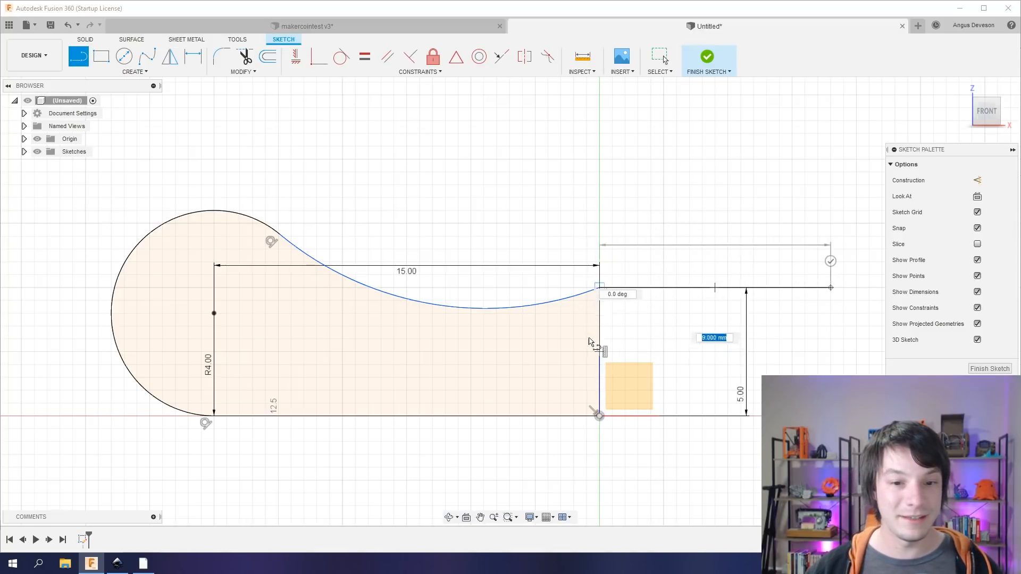
pyautogui.press('Escape')
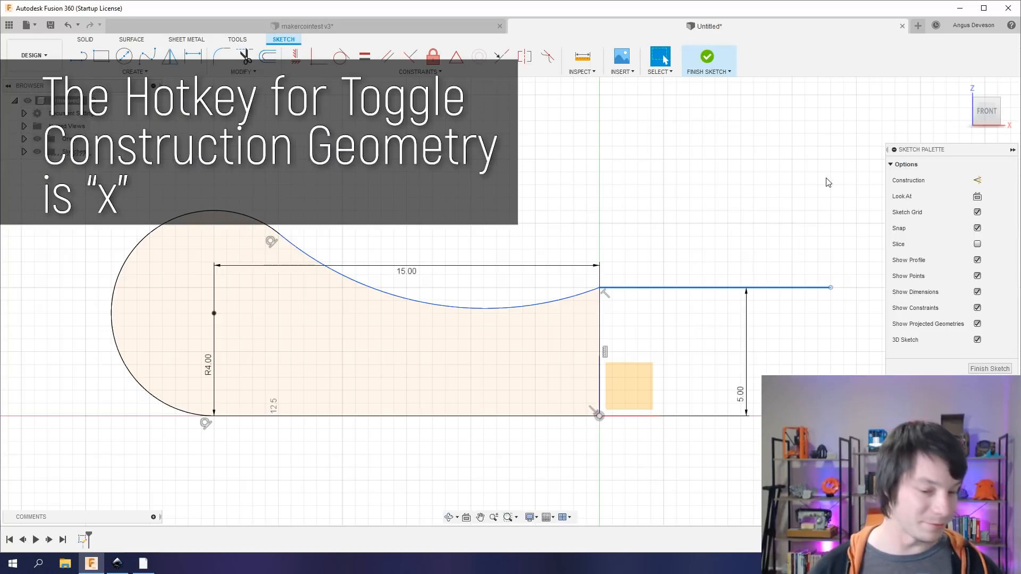
pyautogui.press('x')
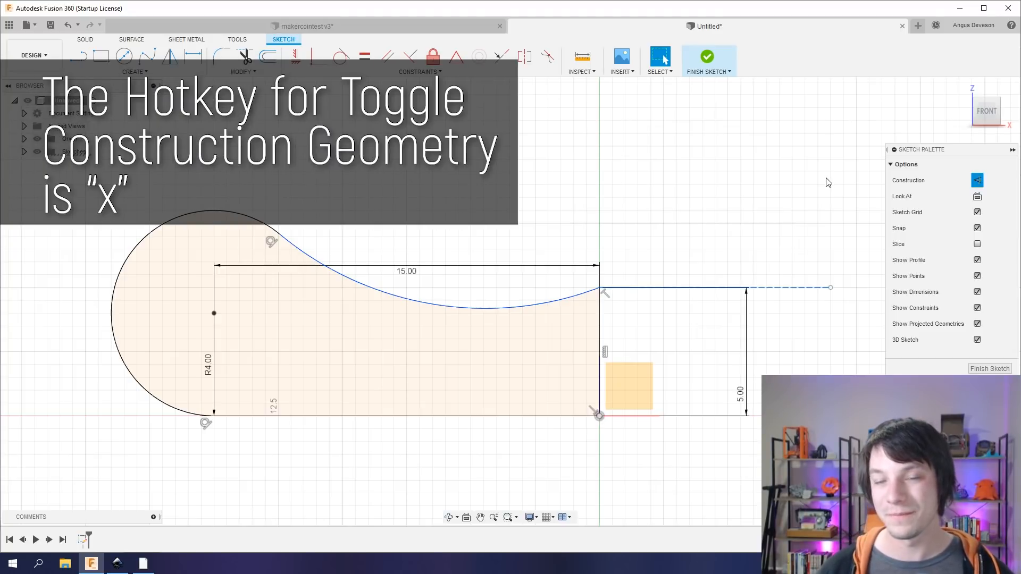
pyautogui.click(800, 260)
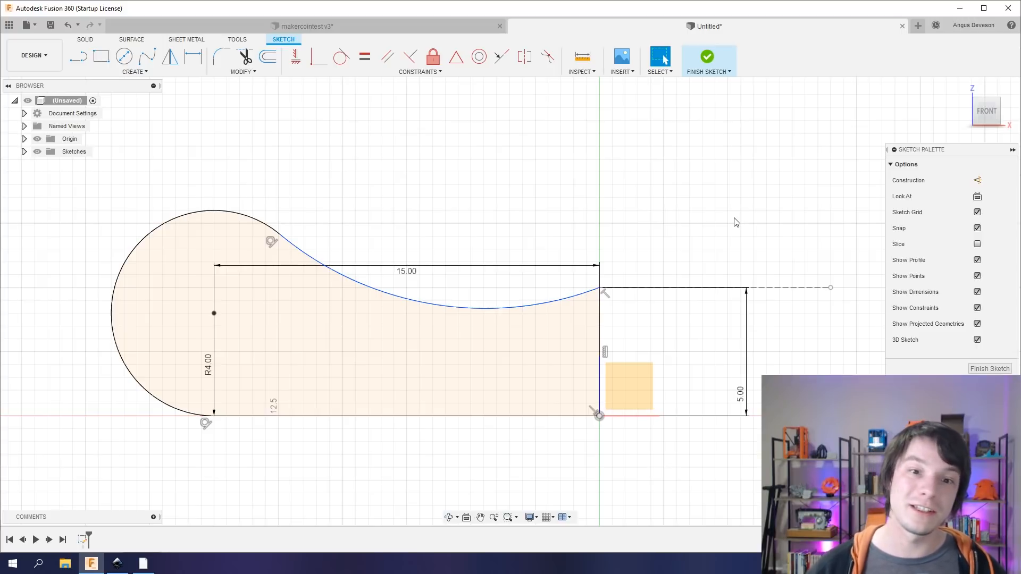
# Apply a Tangent constraint between the connecting arc and the horizontal construction line
pyautogui.click(571, 296)
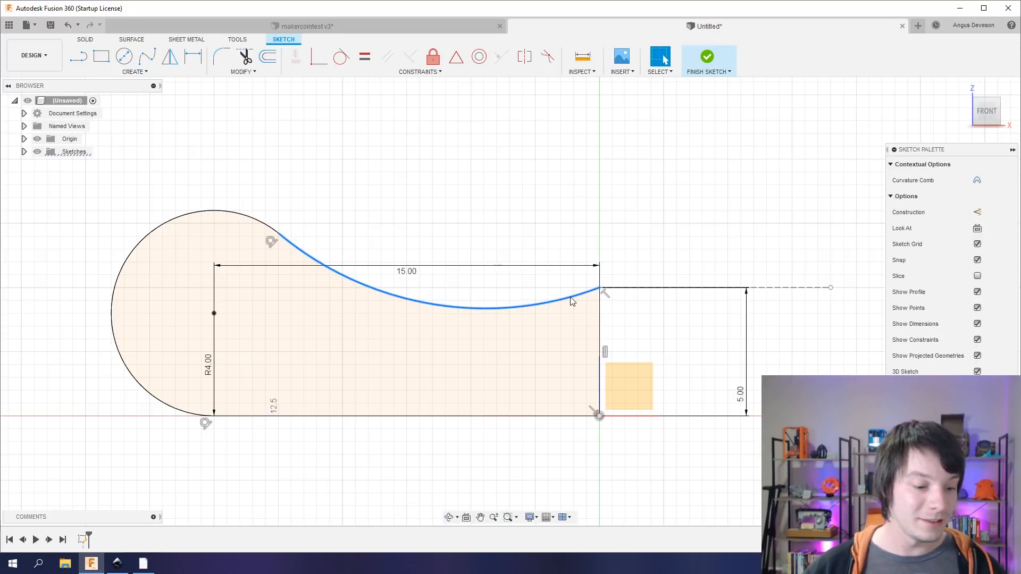
pyautogui.keyDown('ctrl'); pyautogui.click(789, 290); pyautogui.keyUp('ctrl')
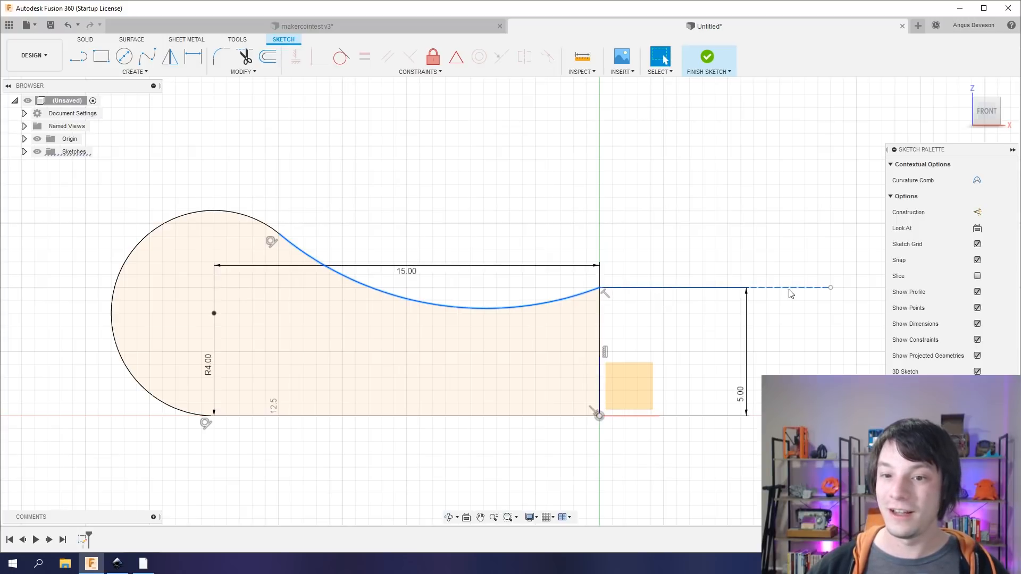
pyautogui.rightClick(426, 178)
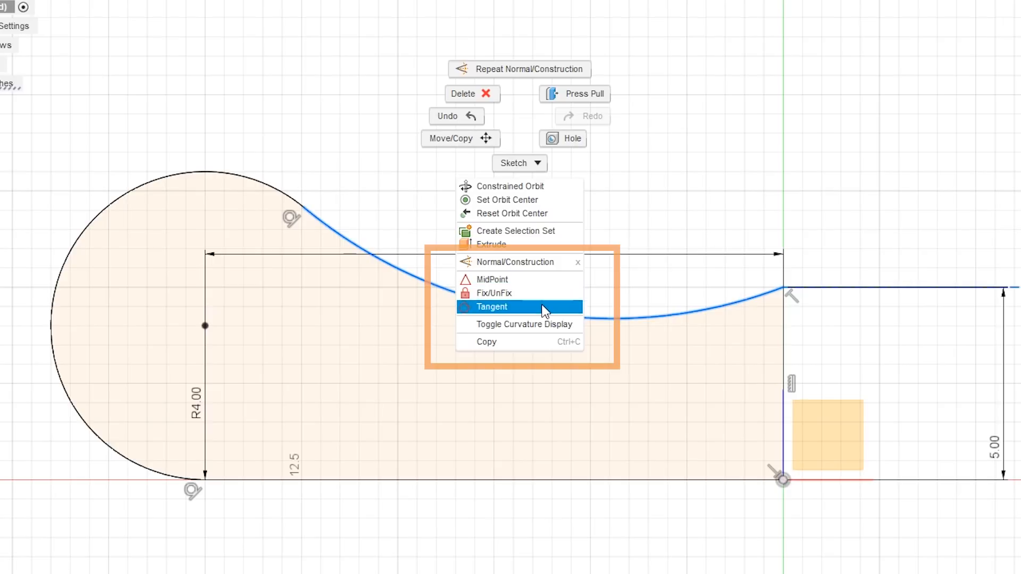
pyautogui.click(521, 309)
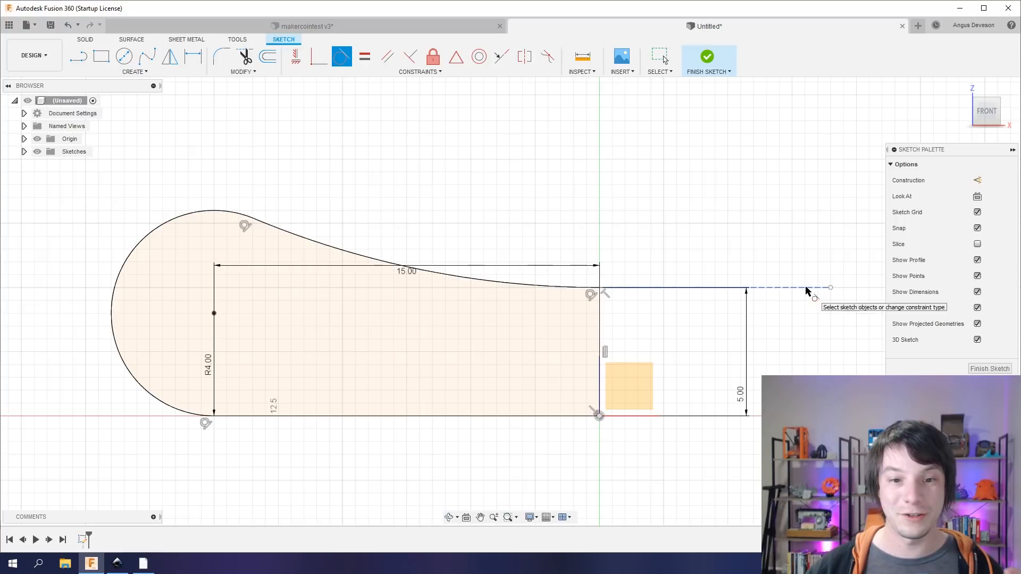
pyautogui.click(600, 290)
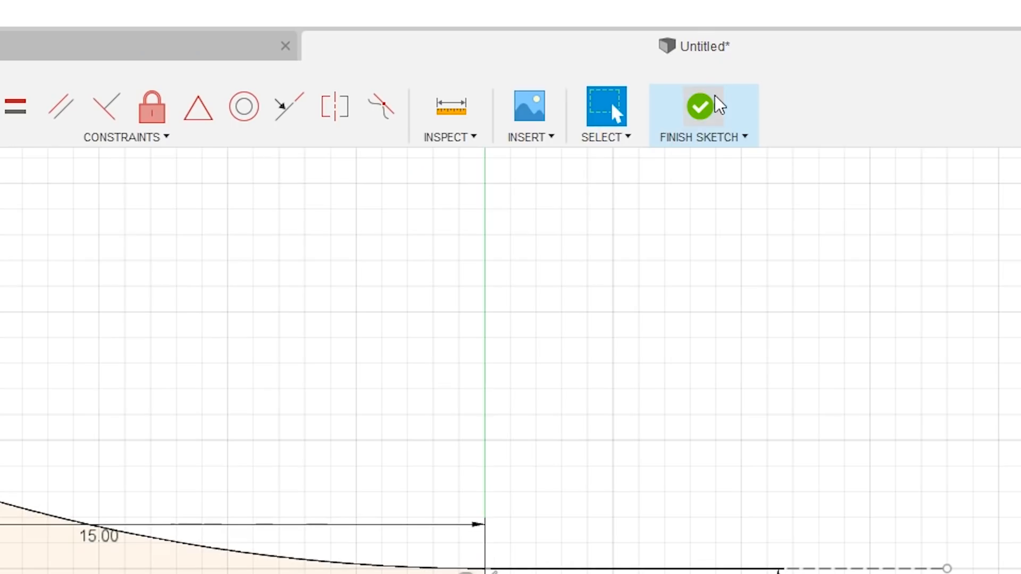
# Finish the sketch and revolve the profile 360 degrees about the 5 mm vertical line as a new body
pyautogui.click(714, 56)
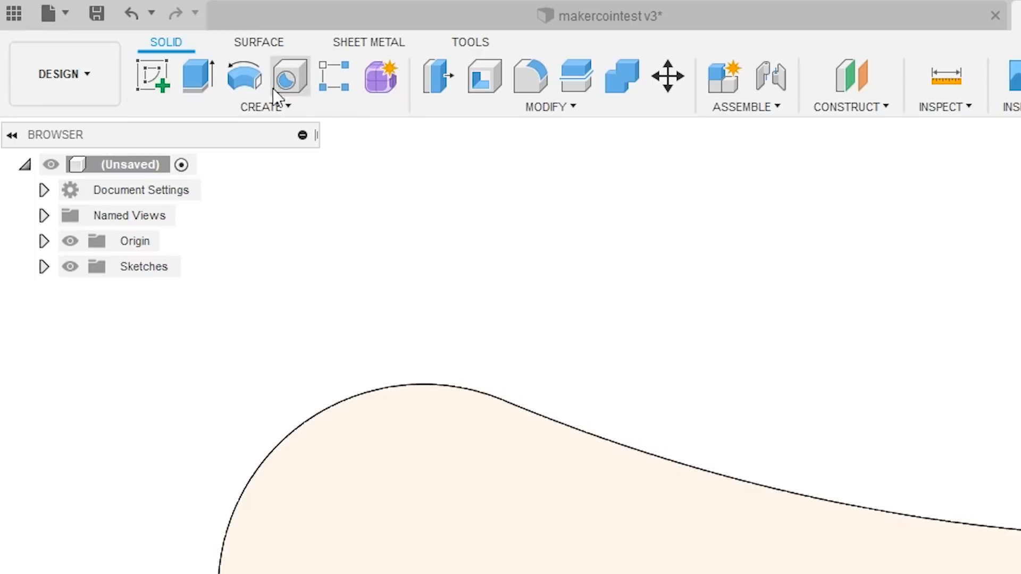
pyautogui.click(119, 63)
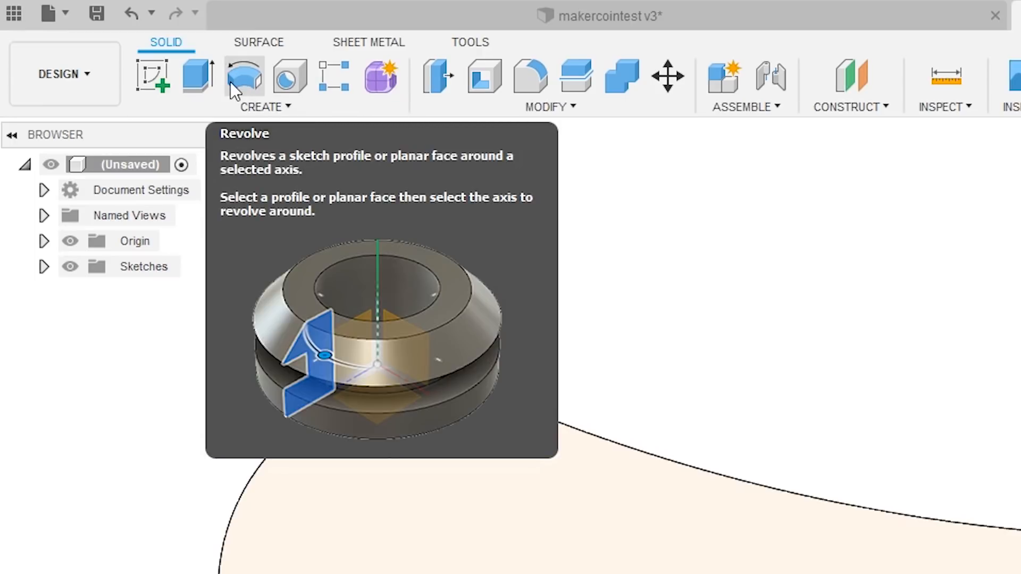
pyautogui.click(230, 82)
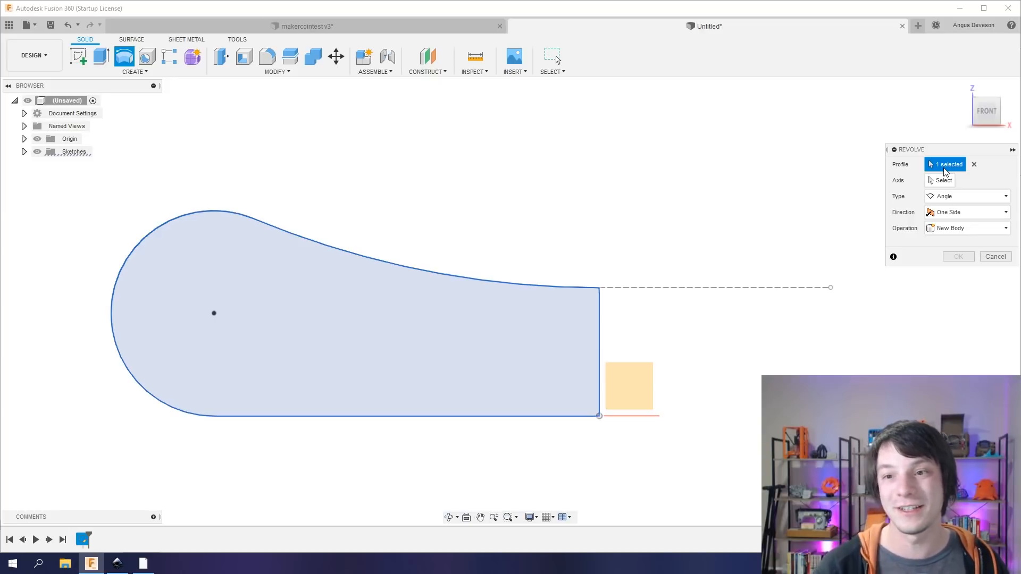
pyautogui.click(974, 164)
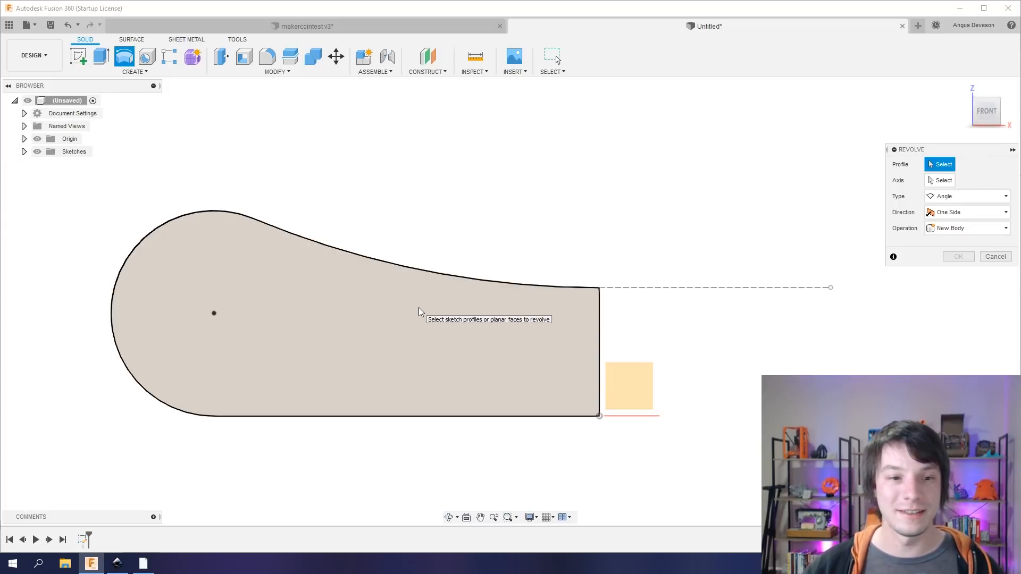
pyautogui.click(356, 366)
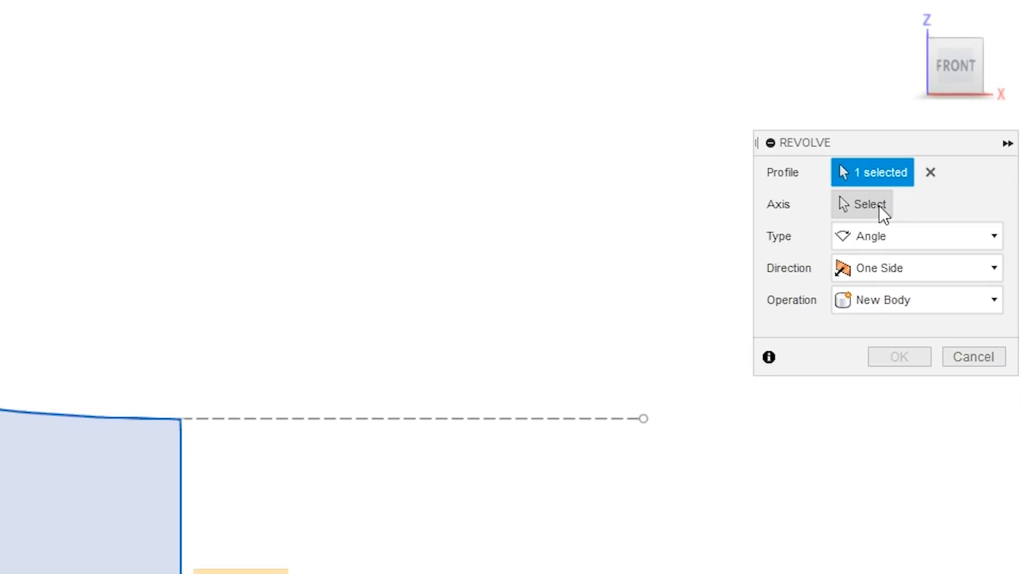
pyautogui.click(879, 206)
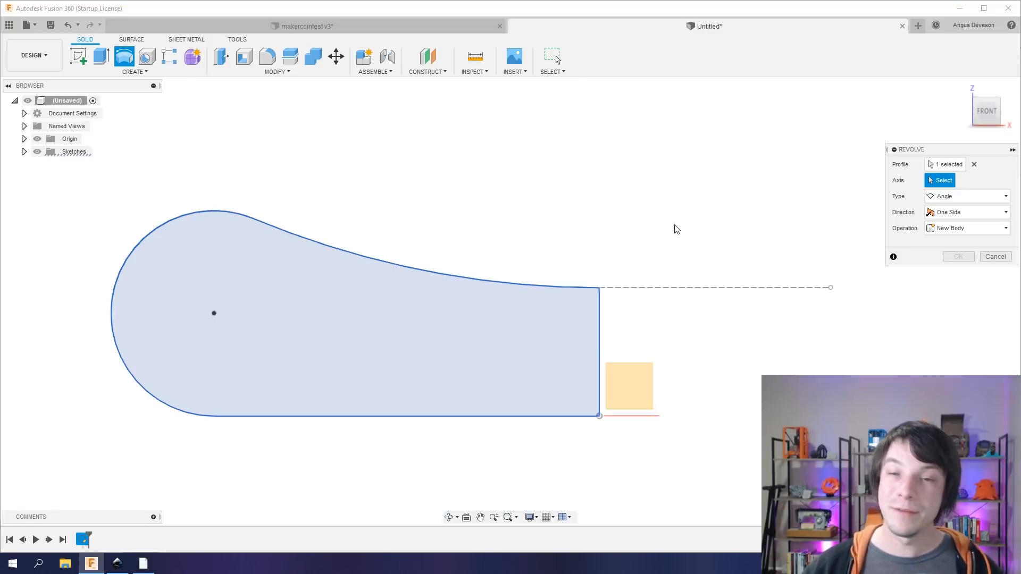
pyautogui.click(600, 308)
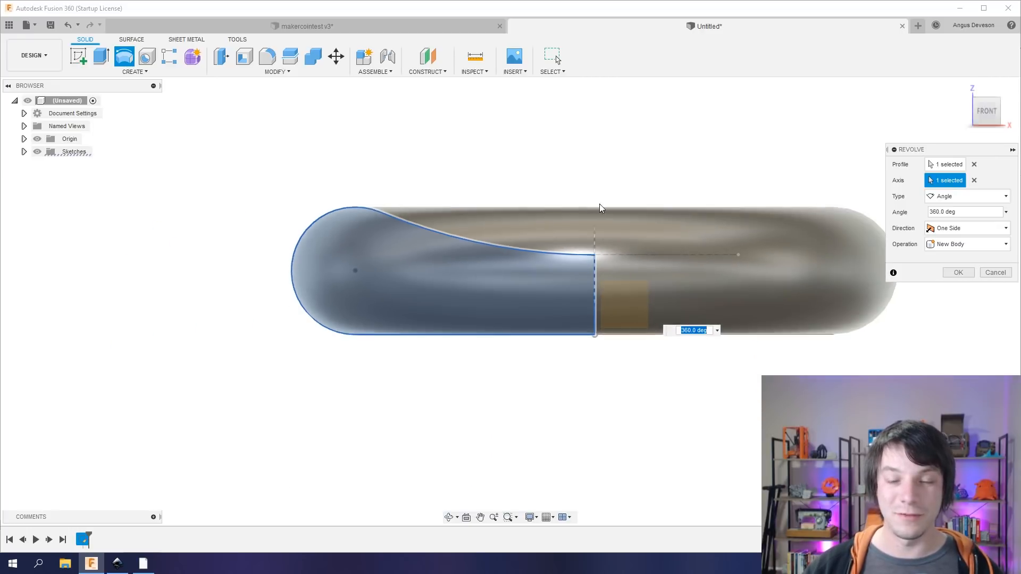
pyautogui.keyDown('shift'); pyautogui.moveTo(600, 205); pyautogui.dragTo(547, 228, button='middle'); pyautogui.keyUp('shift')
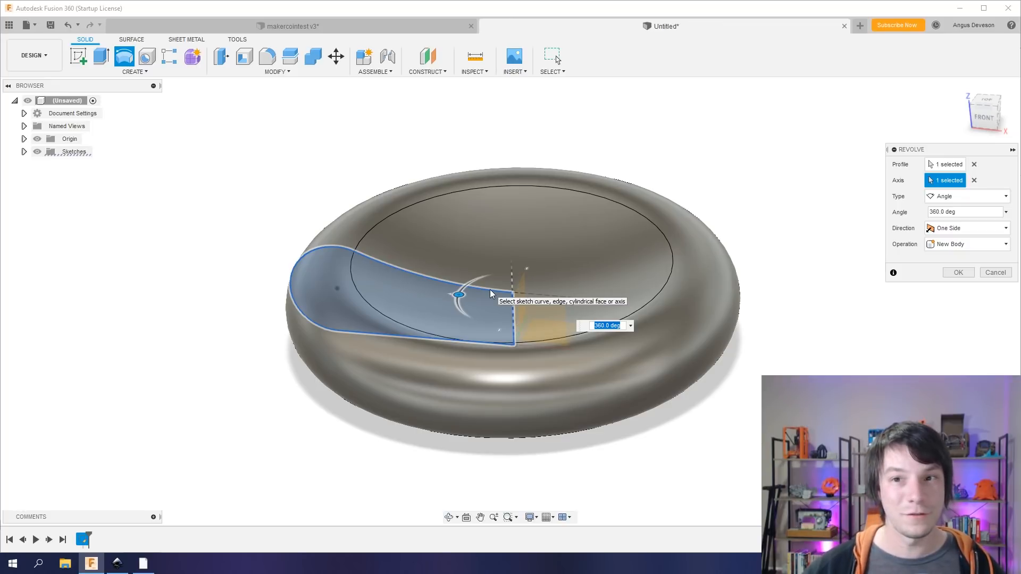
pyautogui.click(960, 274)
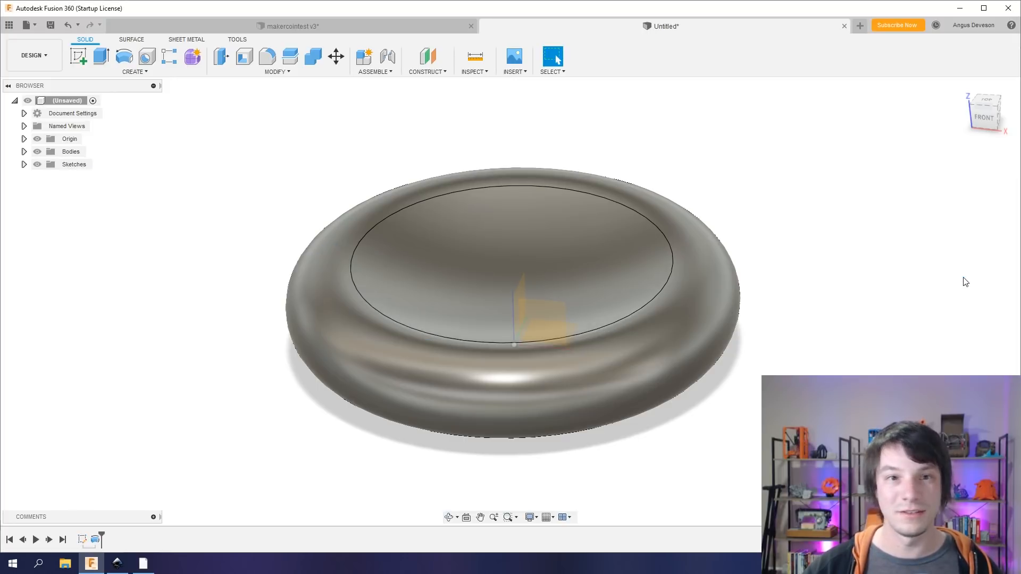
pyautogui.keyDown('shift'); pyautogui.moveTo(952, 283); pyautogui.dragTo(768, 216, button='middle'); pyautogui.keyUp('shift')
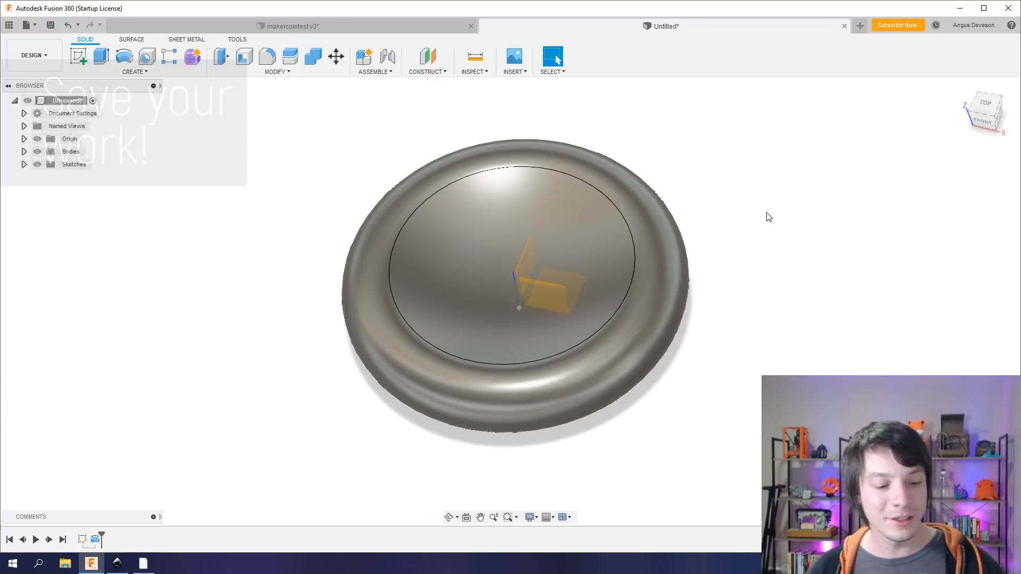
# Save the design under the name makercointutorial
pyautogui.hotkey('ctrl', 's')
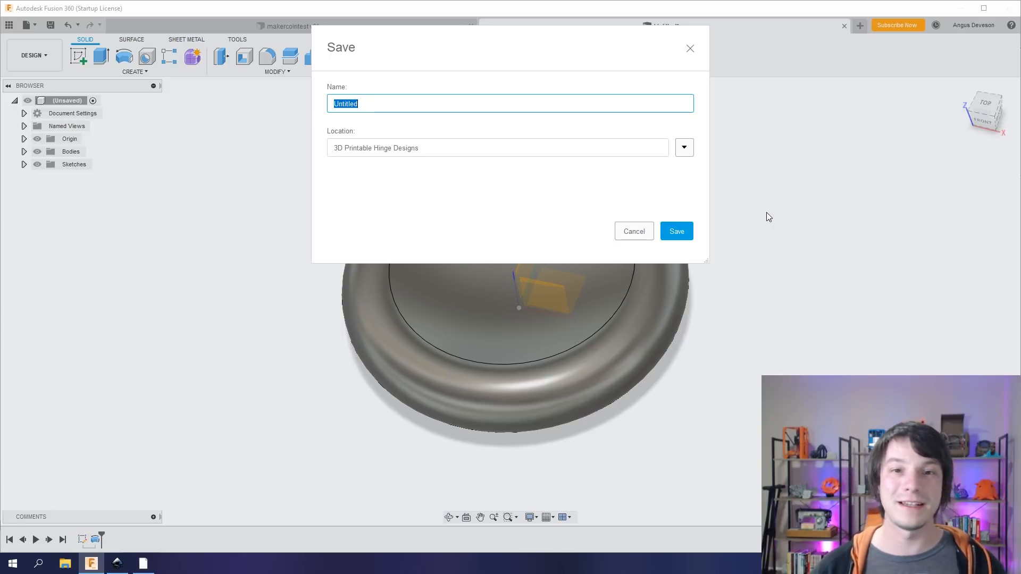
pyautogui.write('makers')
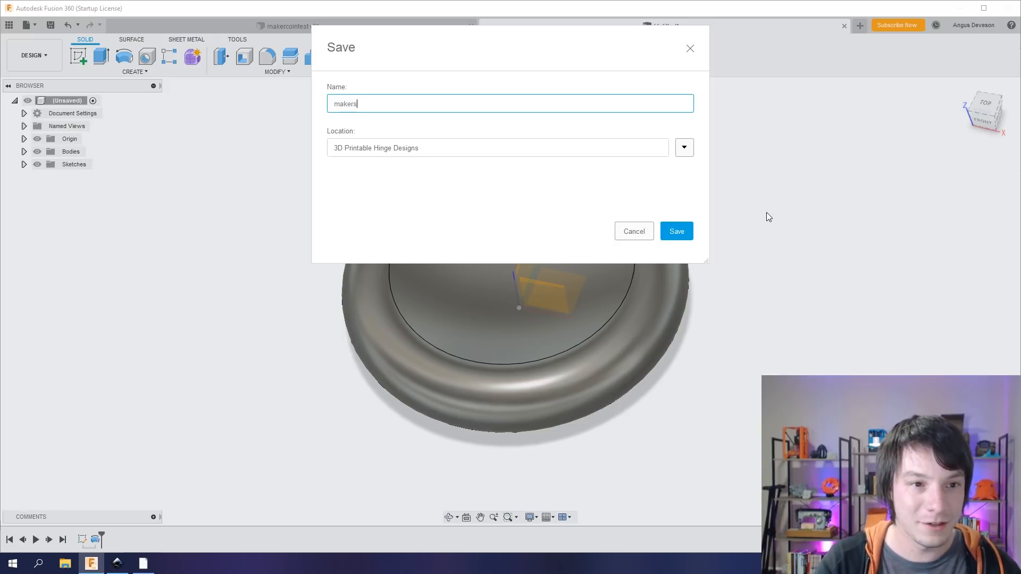
pyautogui.write('ointutorial')
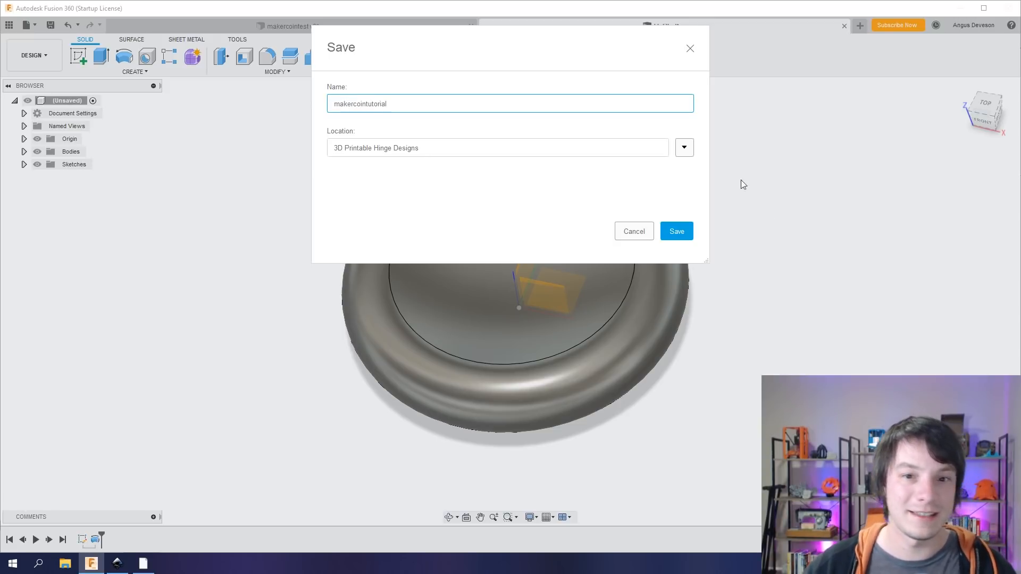
pyautogui.press('Return')
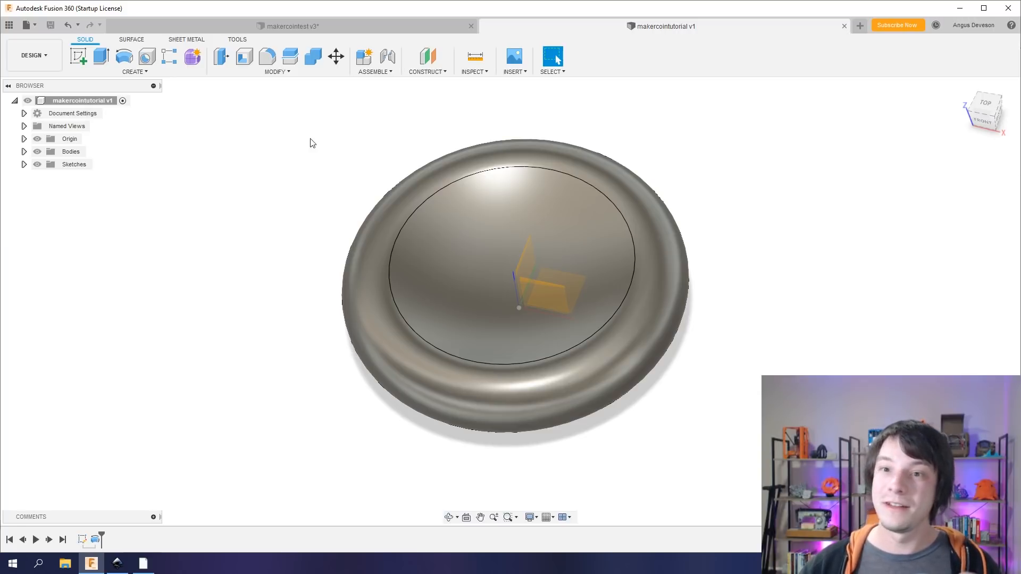
# Create a new sketch on the horizontal origin plane, viewed from the top
pyautogui.click(85, 63)
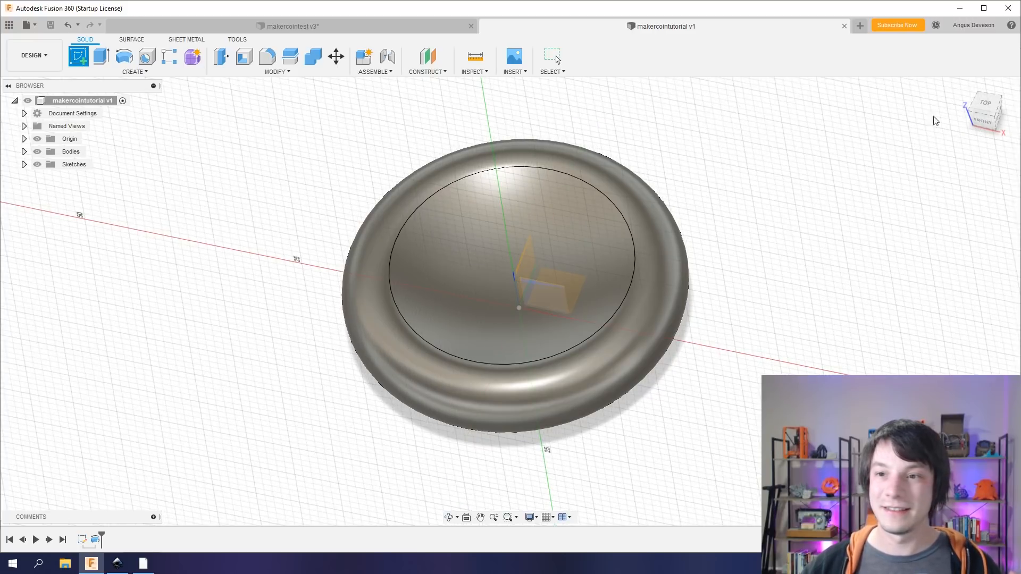
pyautogui.click(986, 105)
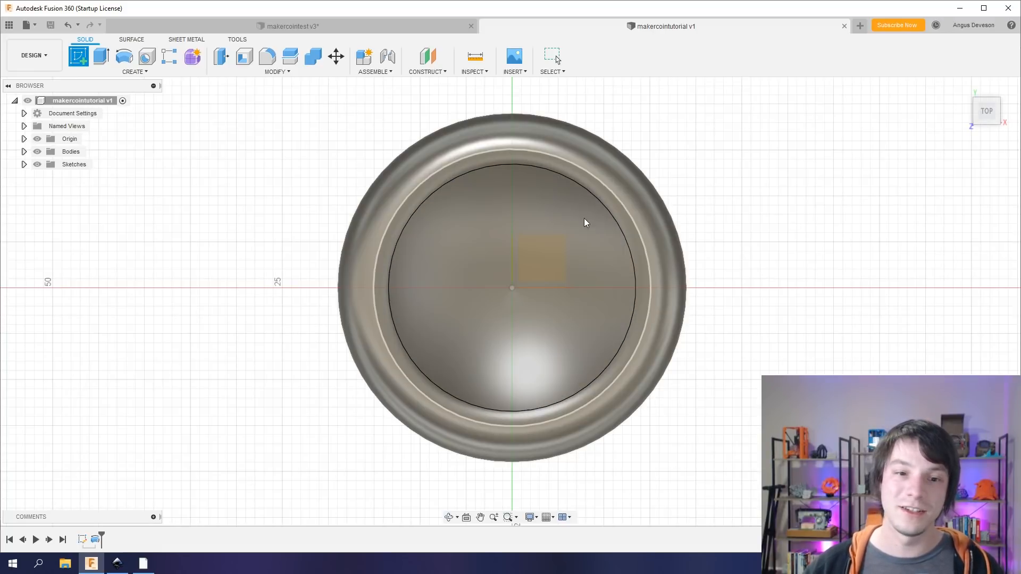
pyautogui.moveTo(585, 221)
pyautogui.keyDown('shift'); pyautogui.mouseDown(button='middle')
pyautogui.moveTo(383, 229)
pyautogui.moveTo(580, 237)
pyautogui.mouseUp(button='middle'); pyautogui.keyUp('shift')
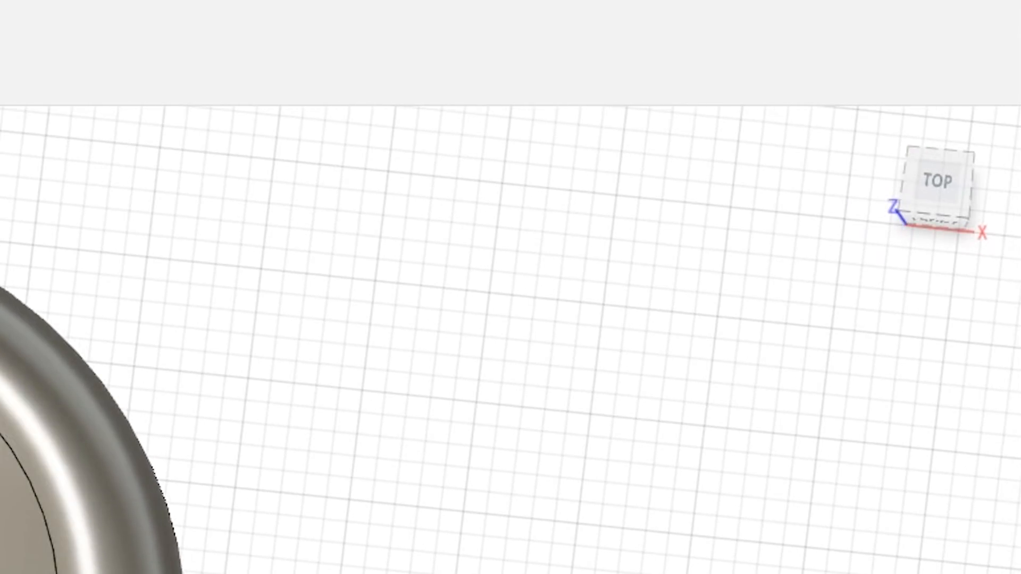
pyautogui.click(936, 190)
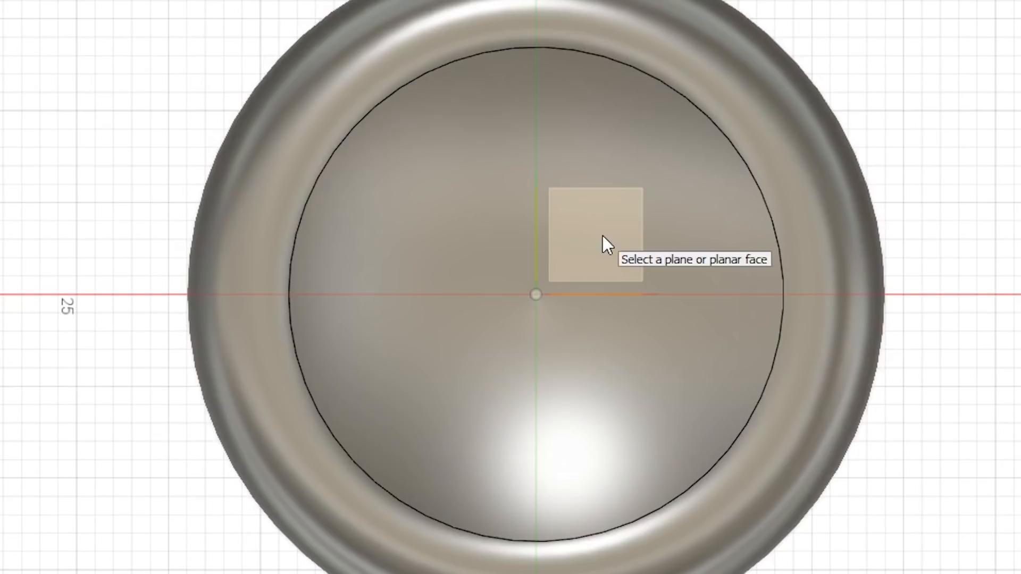
pyautogui.click(602, 235)
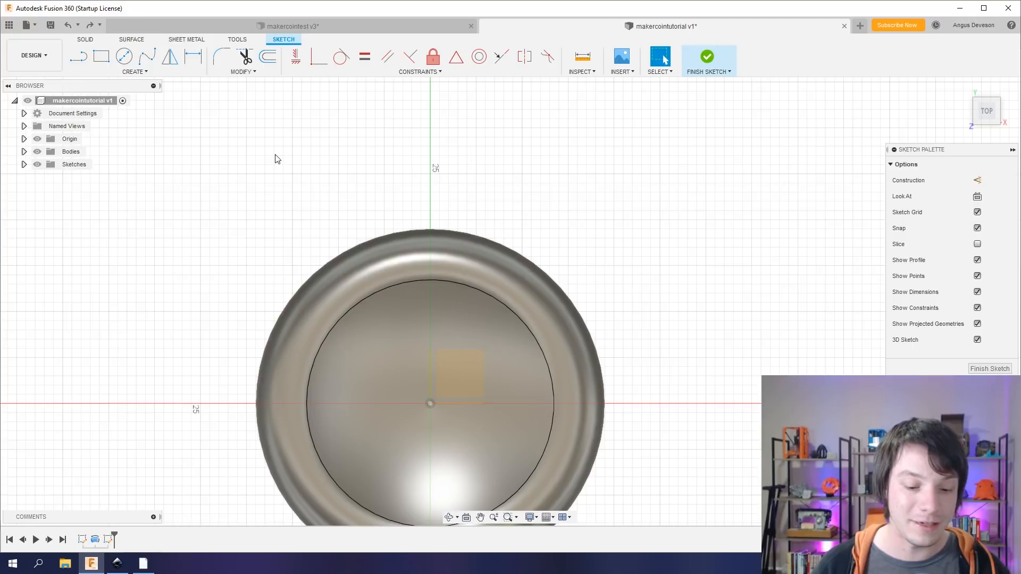
# Draw a vertical line about 25 mm long from the origin up past the coin's rim
pyautogui.press('l')
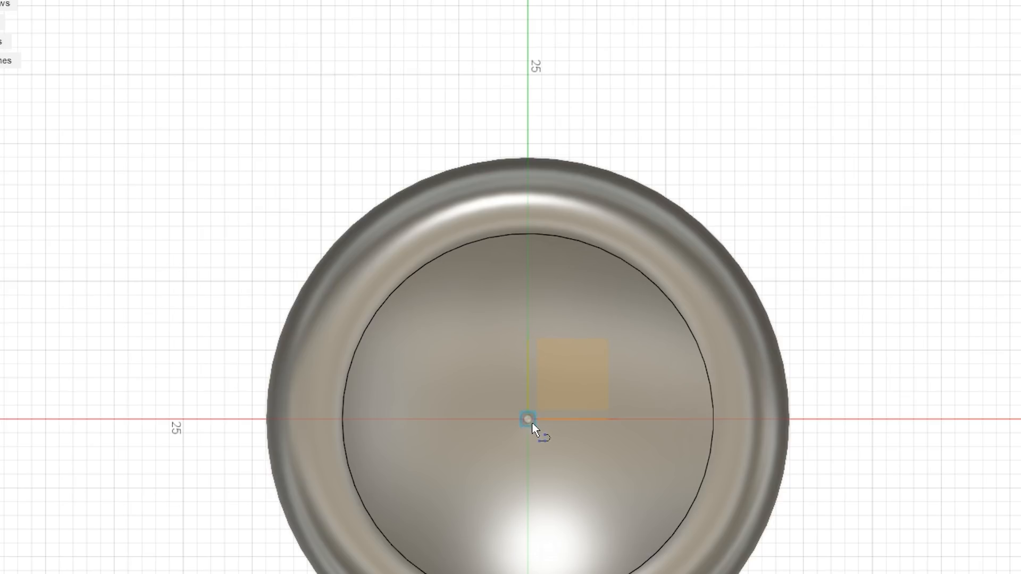
pyautogui.click(531, 422)
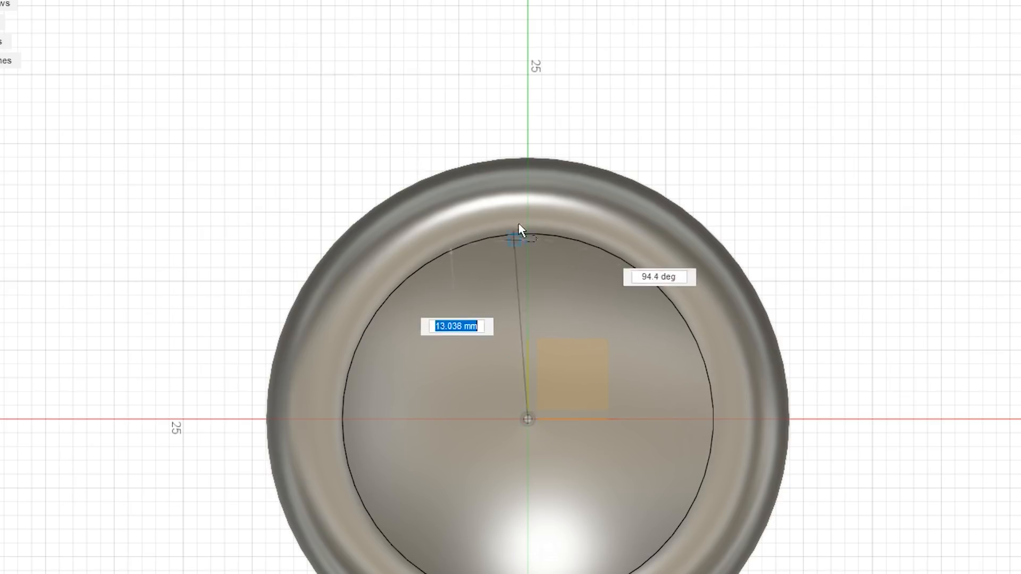
pyautogui.click(527, 74)
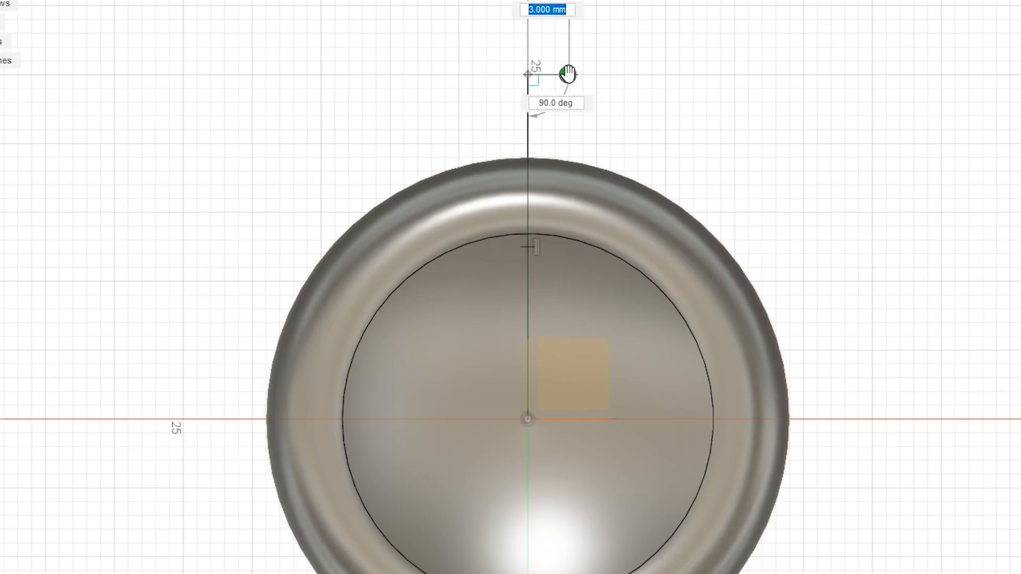
pyautogui.click(567, 75)
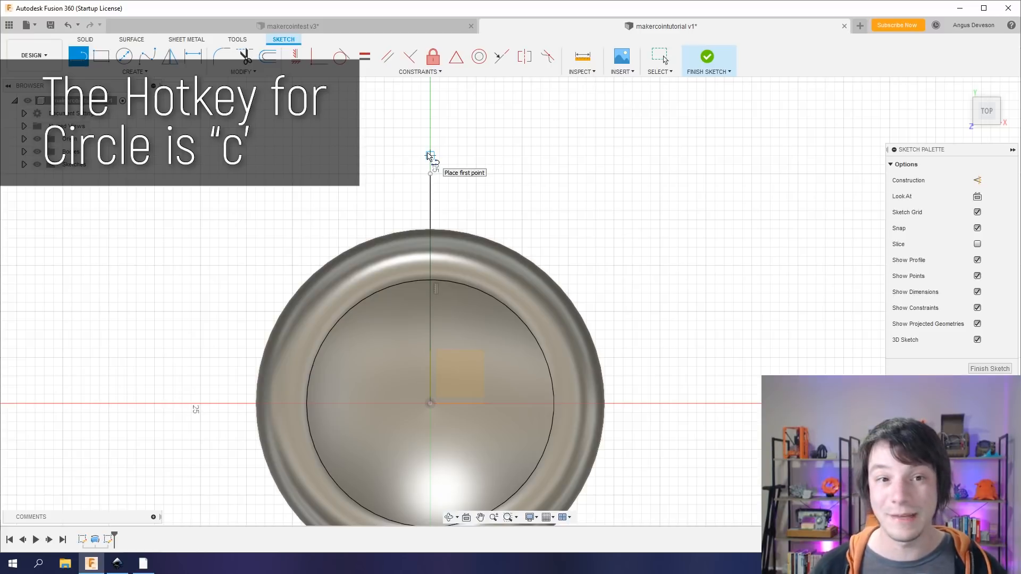
# Draw a 12 mm diameter circle centred on the upper end of the vertical line
pyautogui.press('c')
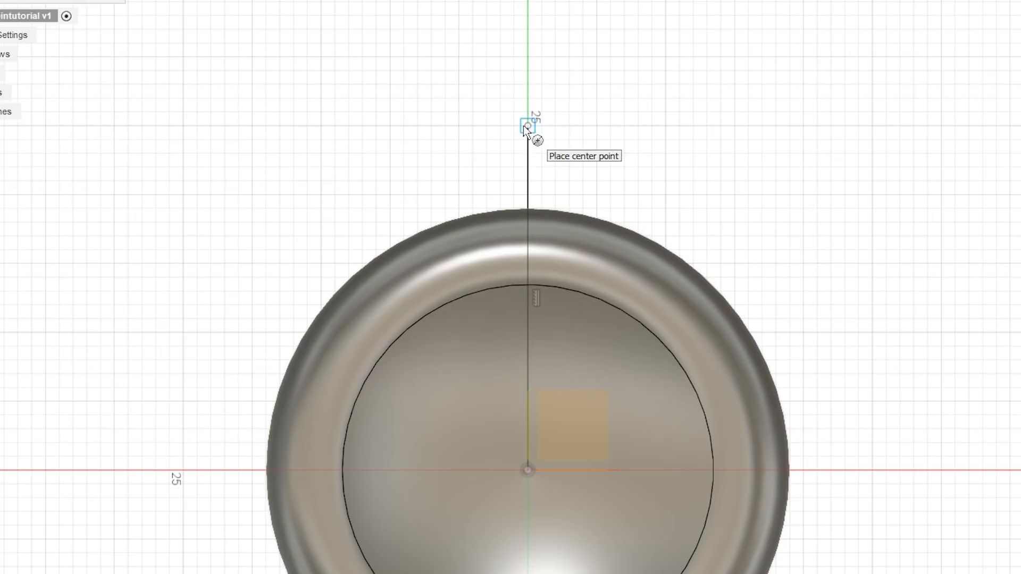
pyautogui.click(525, 126)
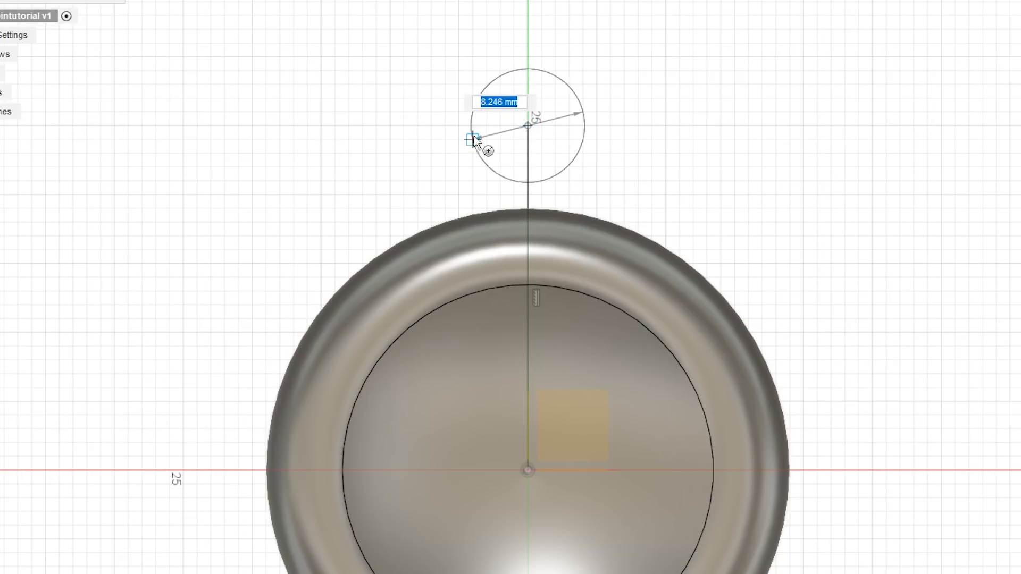
pyautogui.write('12')
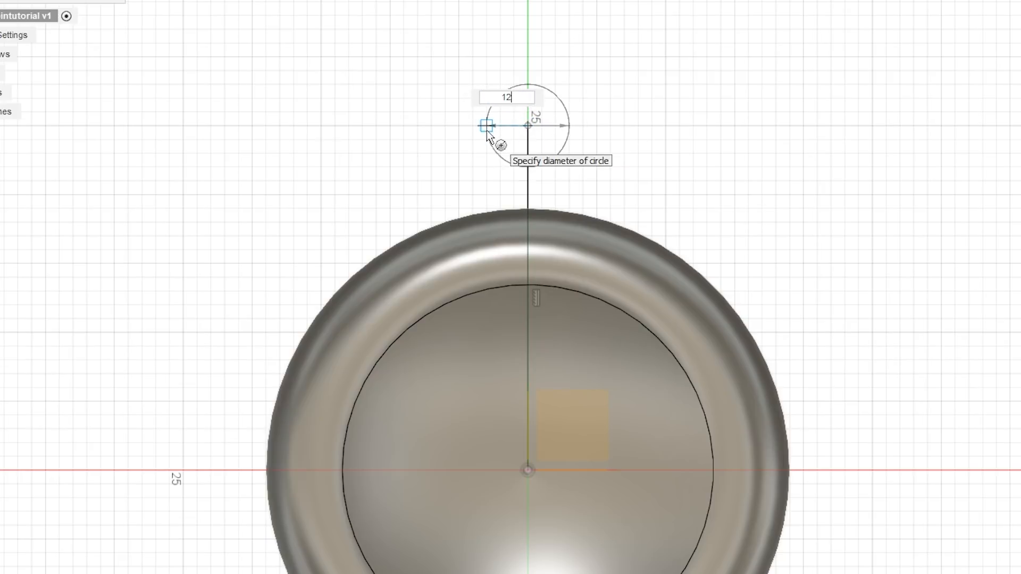
pyautogui.press('Tab')
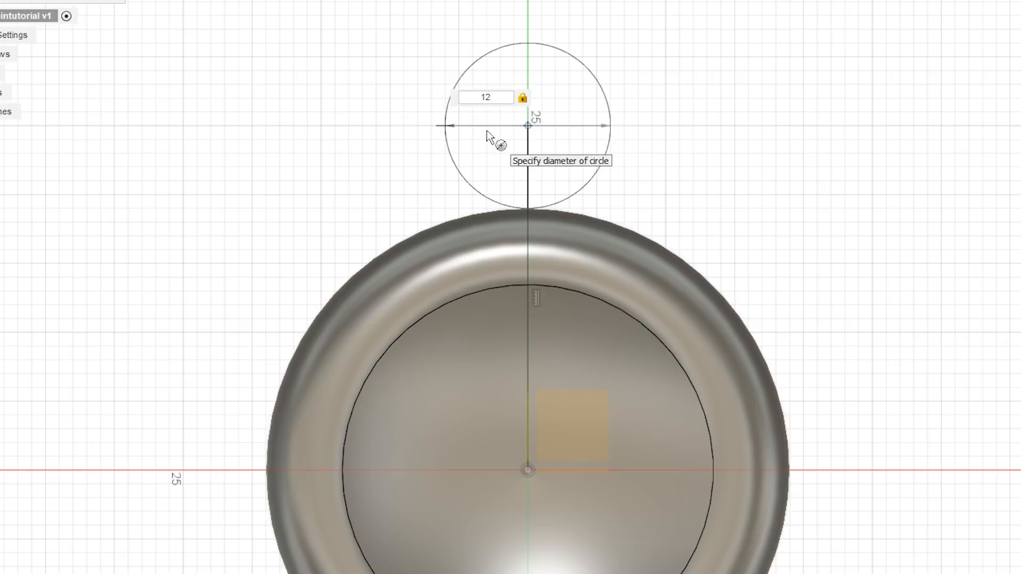
pyautogui.press('Return')
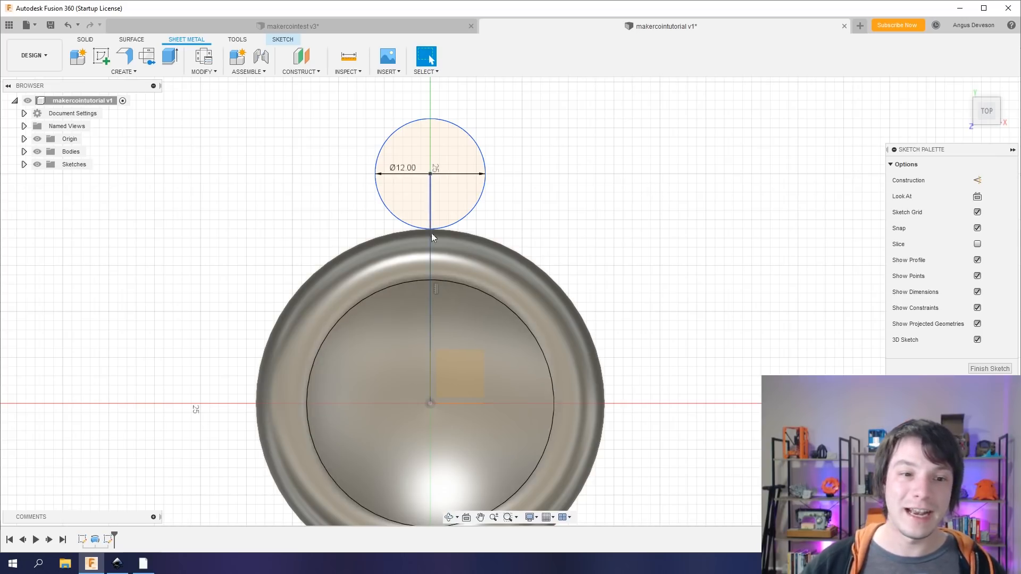
# Convert the vertical line to construction geometry and move the circle's centre down to about 21 mm from the origin
pyautogui.click(431, 215)
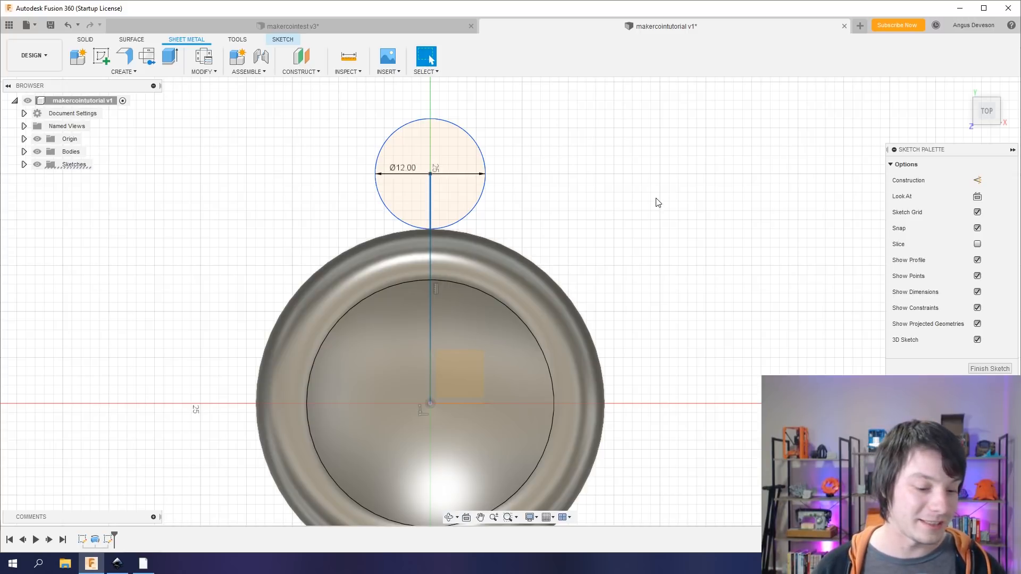
pyautogui.press('x')
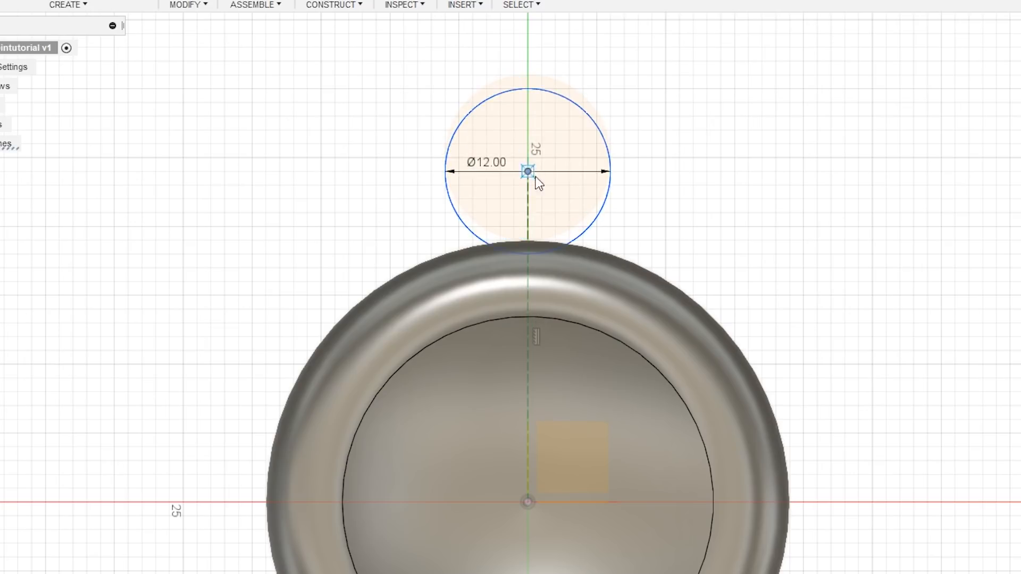
pyautogui.moveTo(535, 176)
pyautogui.mouseDown()
pyautogui.moveTo(527, 250)
pyautogui.moveTo(542, 205)
pyautogui.moveTo(540, 303)
pyautogui.moveTo(563, 222)
pyautogui.moveTo(536, 210)
pyautogui.mouseUp()
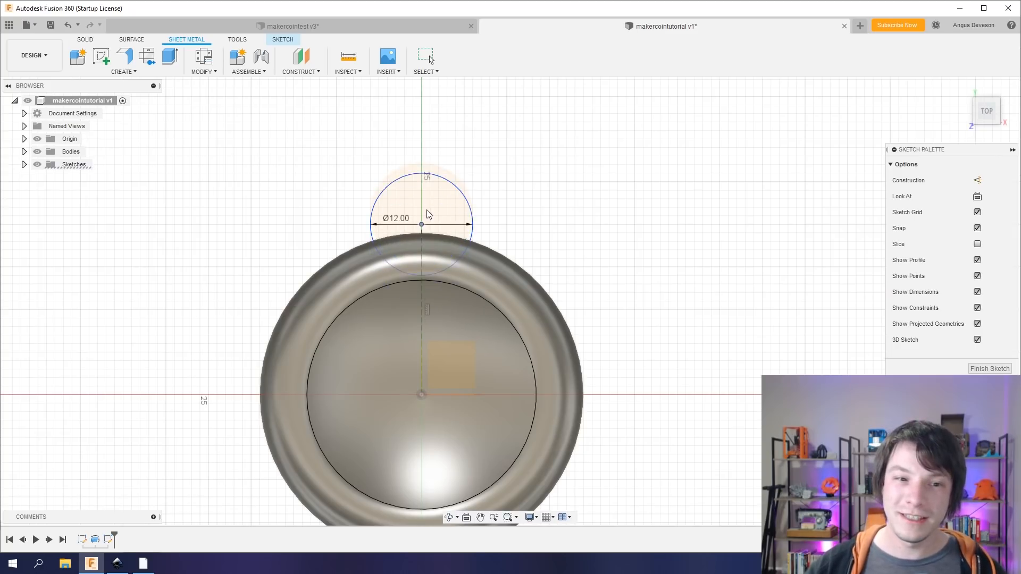
pyautogui.moveTo(429, 214); pyautogui.dragTo(429, 206)
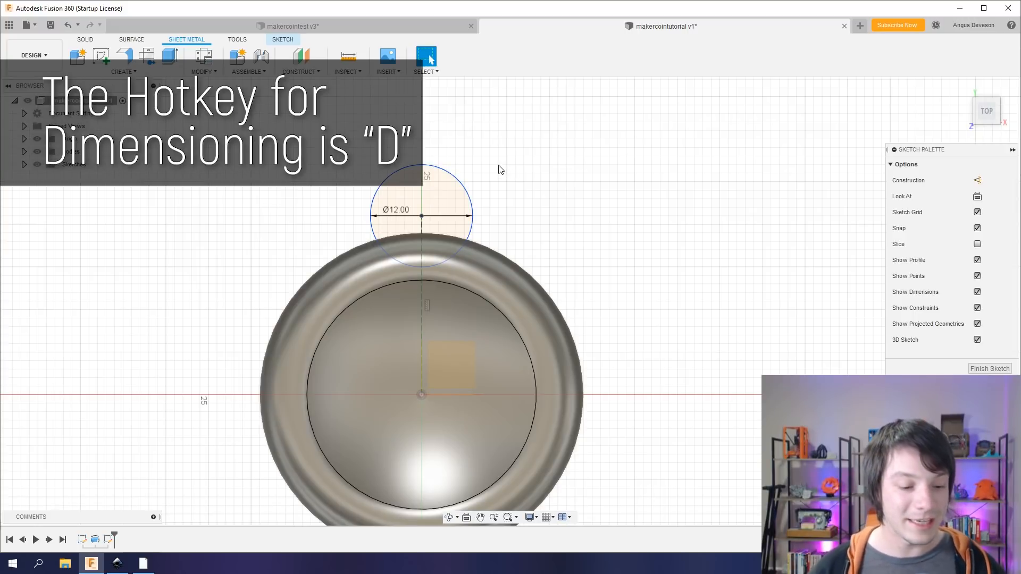
# Dimension the vertical construction line between the origin and the circle's centre to 20 mm
pyautogui.press('d')
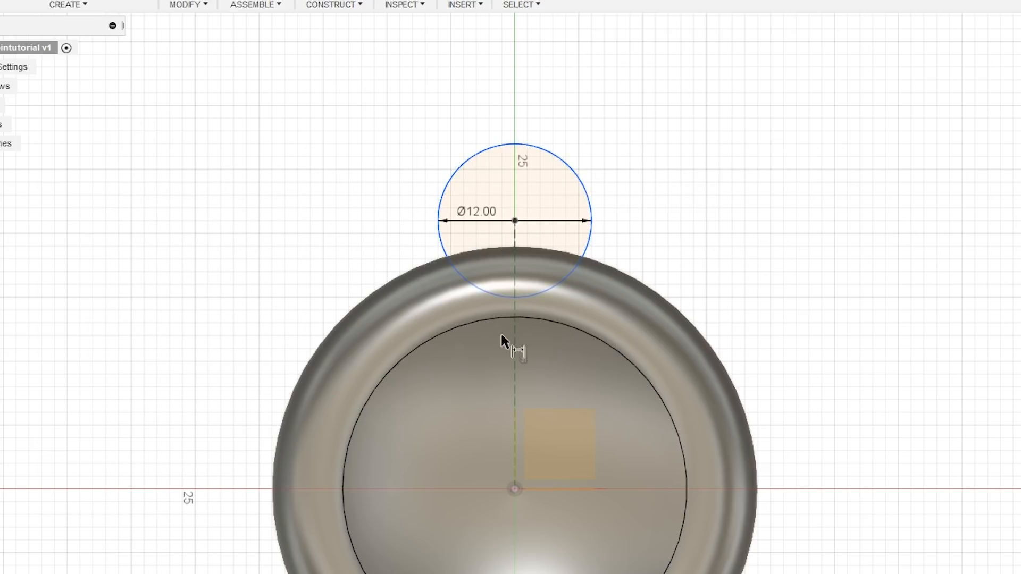
pyautogui.click(515, 349)
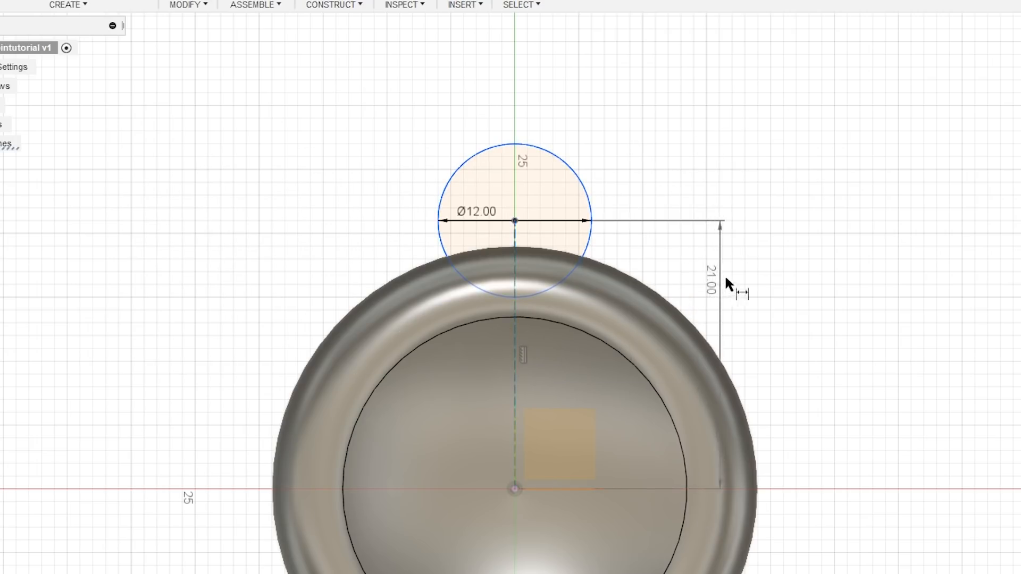
pyautogui.click(745, 275)
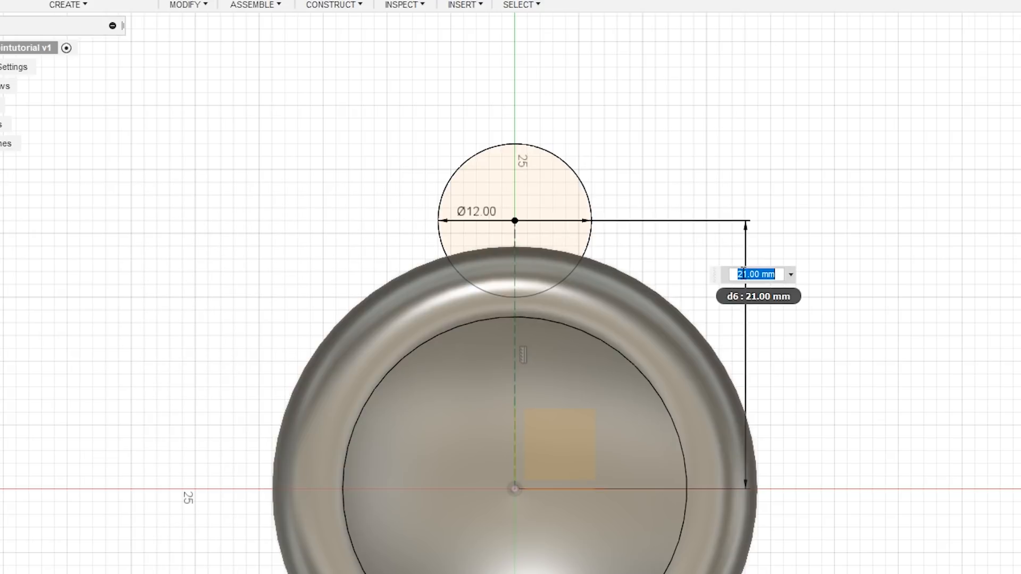
pyautogui.write('20')
pyautogui.press('Return')
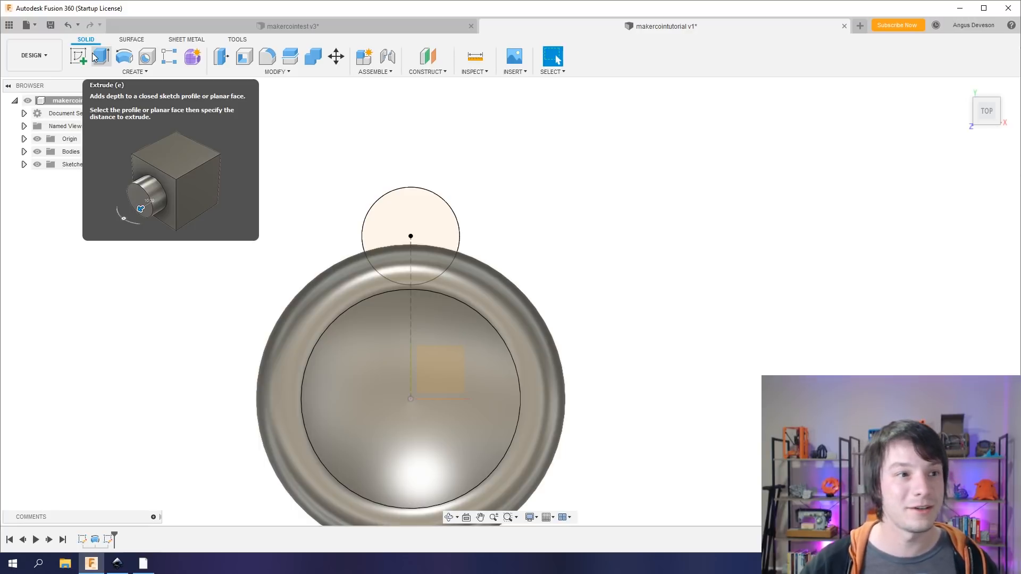
# Extrude the whole circle profile about 14 mm through the coin's rim
pyautogui.click(95, 57)
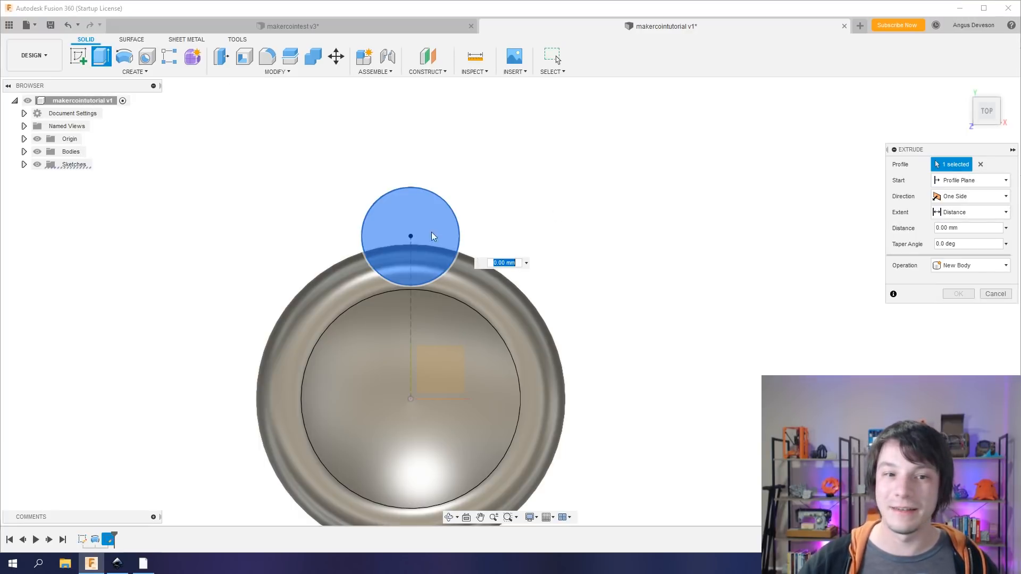
pyautogui.keyDown('shift'); pyautogui.moveTo(417, 216); pyautogui.dragTo(383, 223, button='middle'); pyautogui.keyUp('shift')
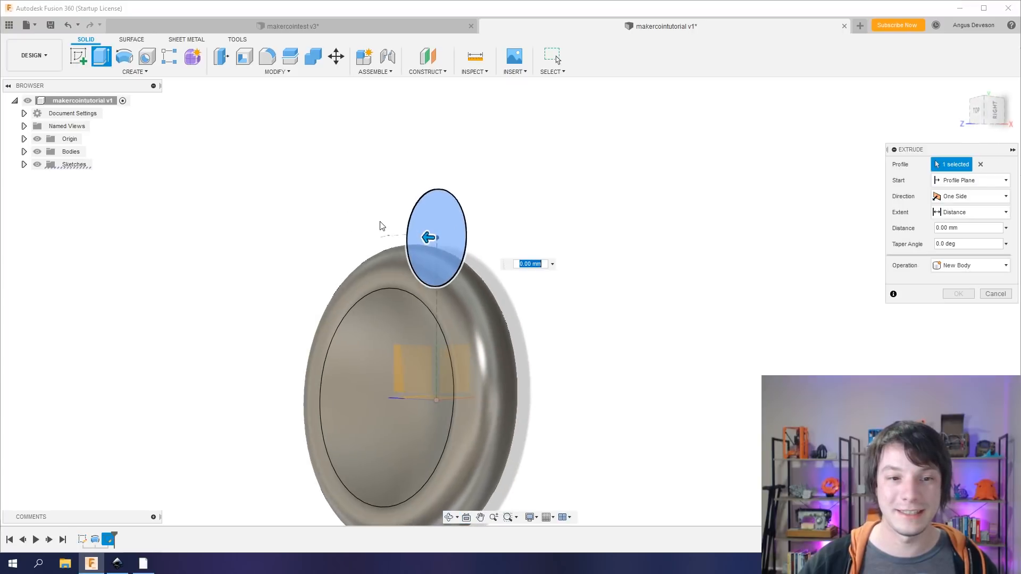
pyautogui.moveTo(436, 236); pyautogui.dragTo(269, 229)
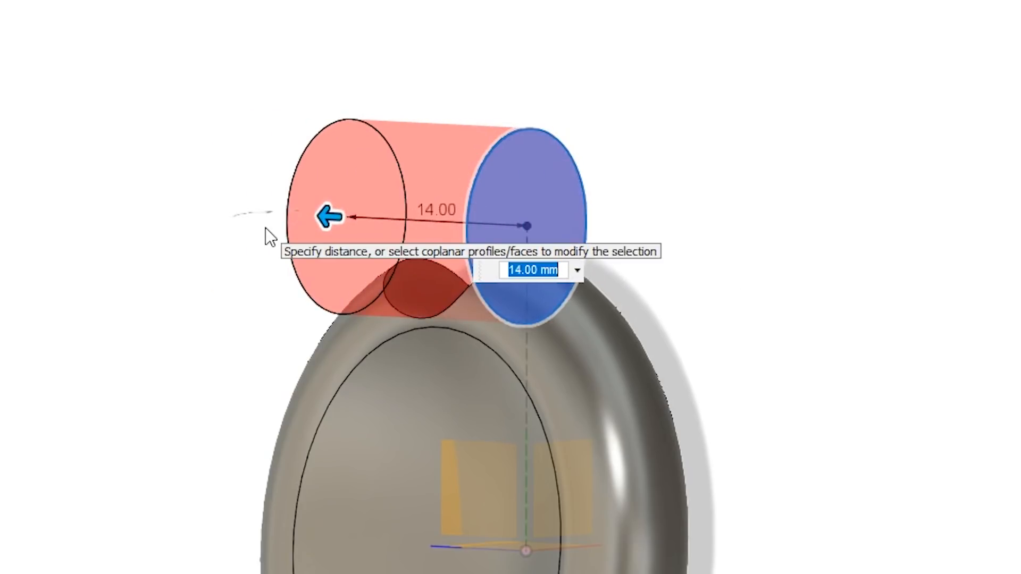
pyautogui.keyDown('shift'); pyautogui.moveTo(266, 228); pyautogui.dragTo(271, 332, button='middle'); pyautogui.keyUp('shift')
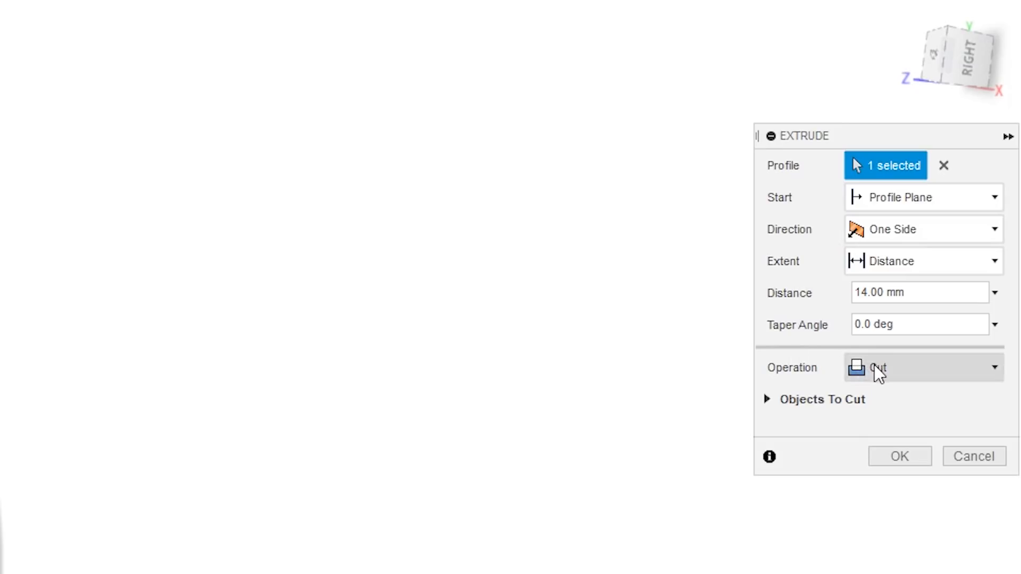
# Try the Join operation for the circle extrusion and return it to Cut
pyautogui.click(875, 372)
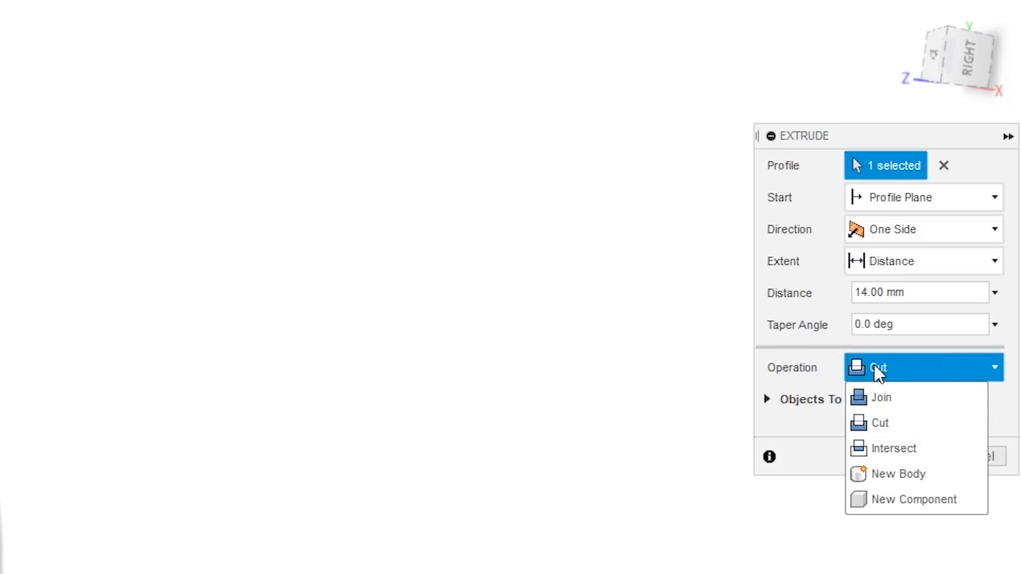
pyautogui.click(922, 389)
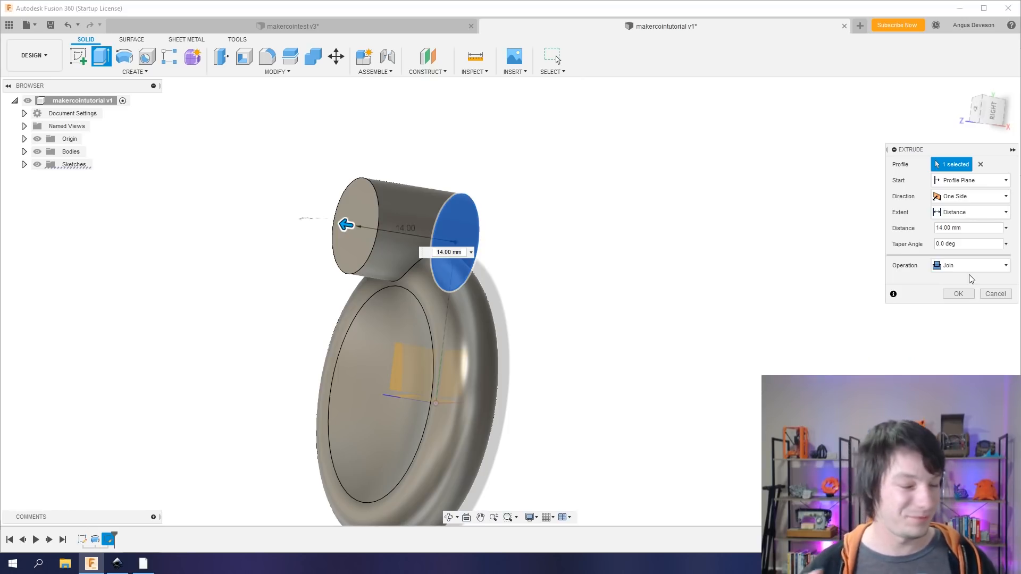
pyautogui.click(970, 265)
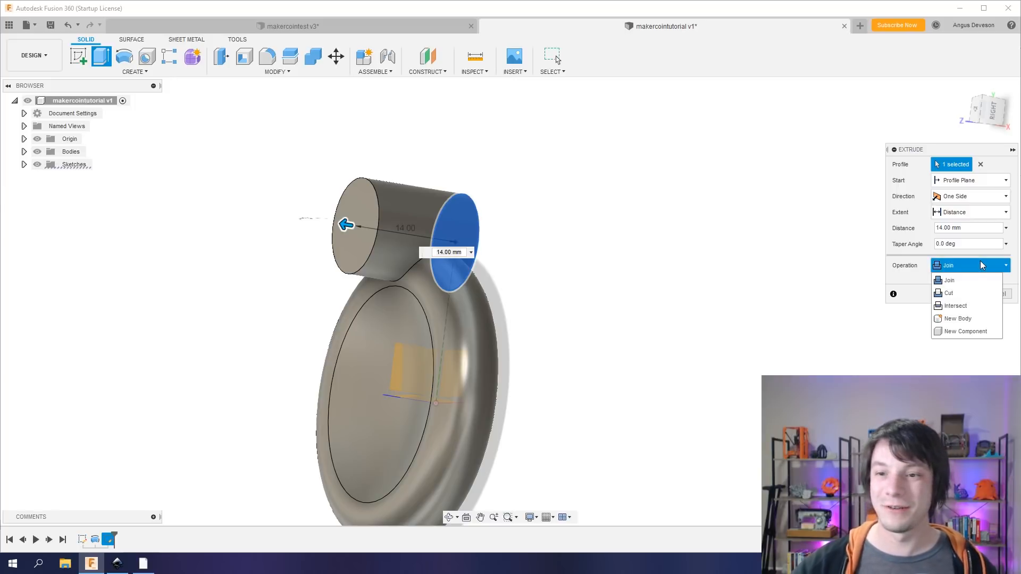
pyautogui.click(956, 294)
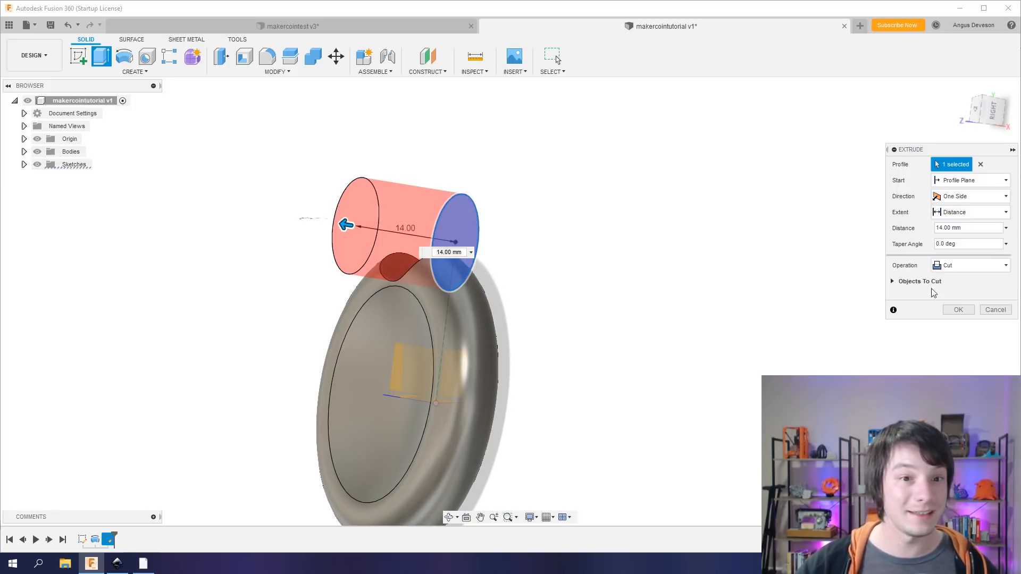
# Set the circle cut's extent to All and complete the extrusion to notch the coin's rim
pyautogui.keyDown('shift'); pyautogui.moveTo(419, 251); pyautogui.dragTo(376, 248, button='middle'); pyautogui.keyUp('shift')
pyautogui.moveTo(335, 230); pyautogui.dragTo(355, 239)
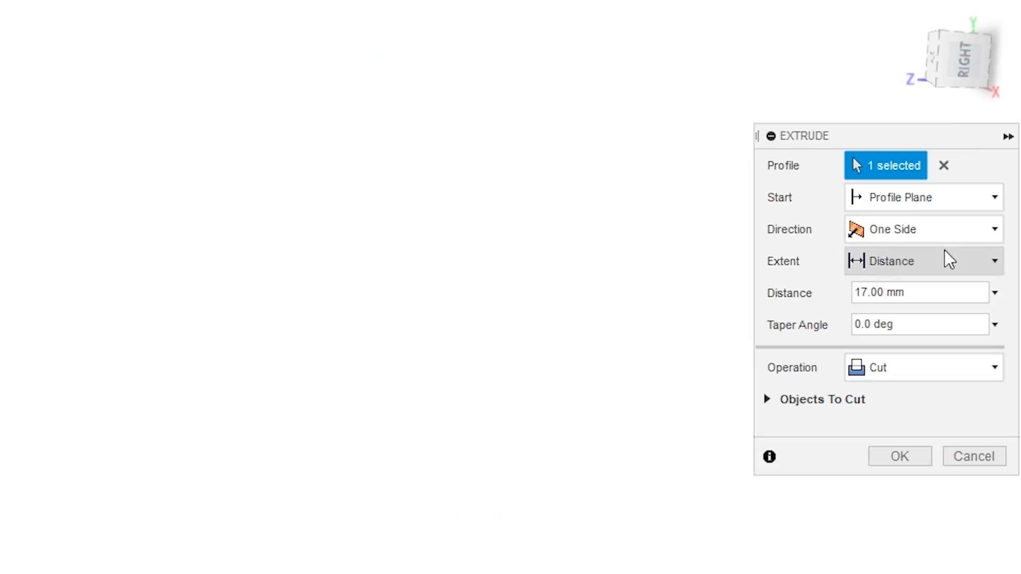
pyautogui.click(973, 212)
pyautogui.click(925, 344)
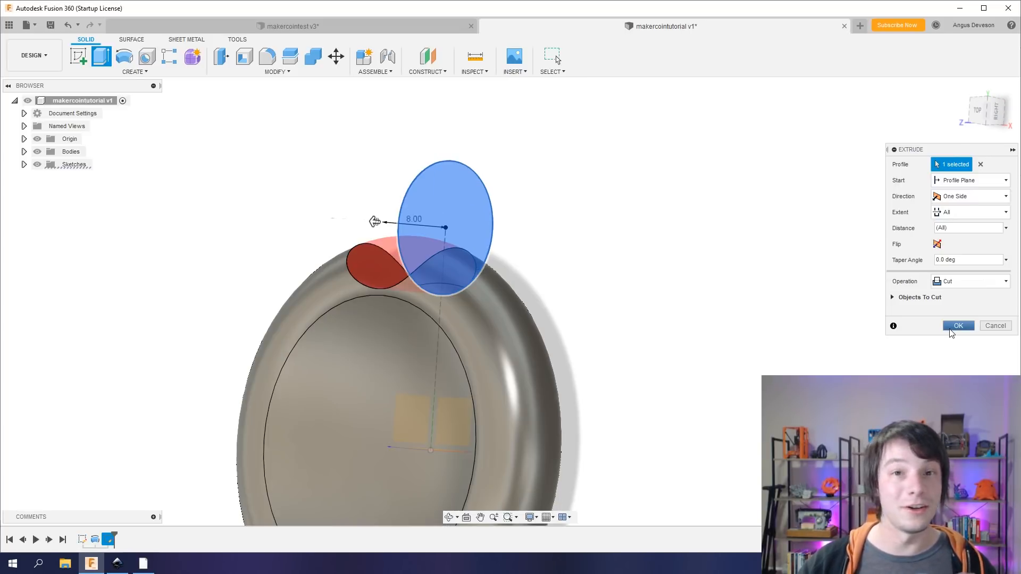
pyautogui.click(958, 326)
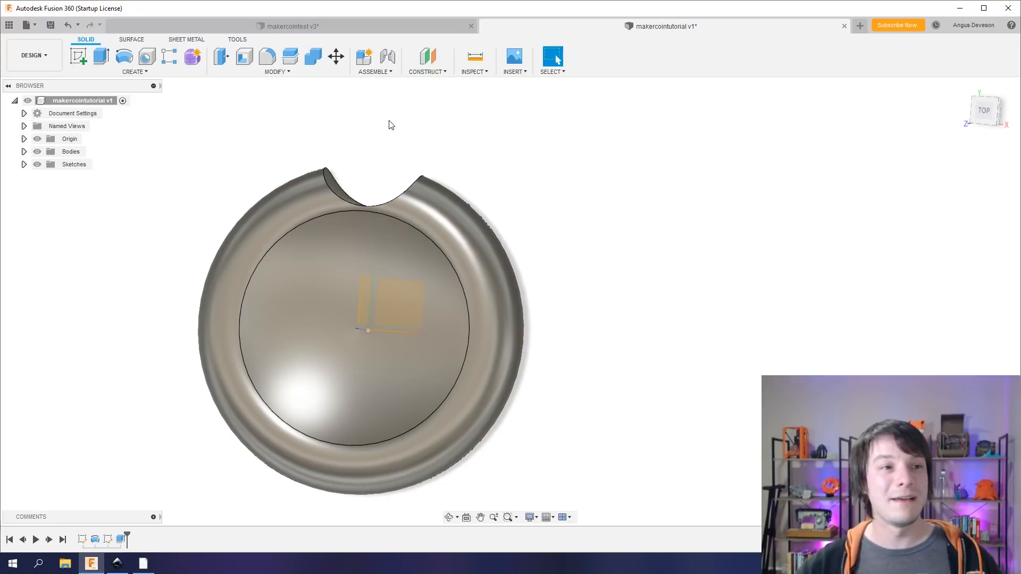
pyautogui.keyDown('shift'); pyautogui.moveTo(356, 148); pyautogui.dragTo(339, 192, button='middle'); pyautogui.keyUp('shift')
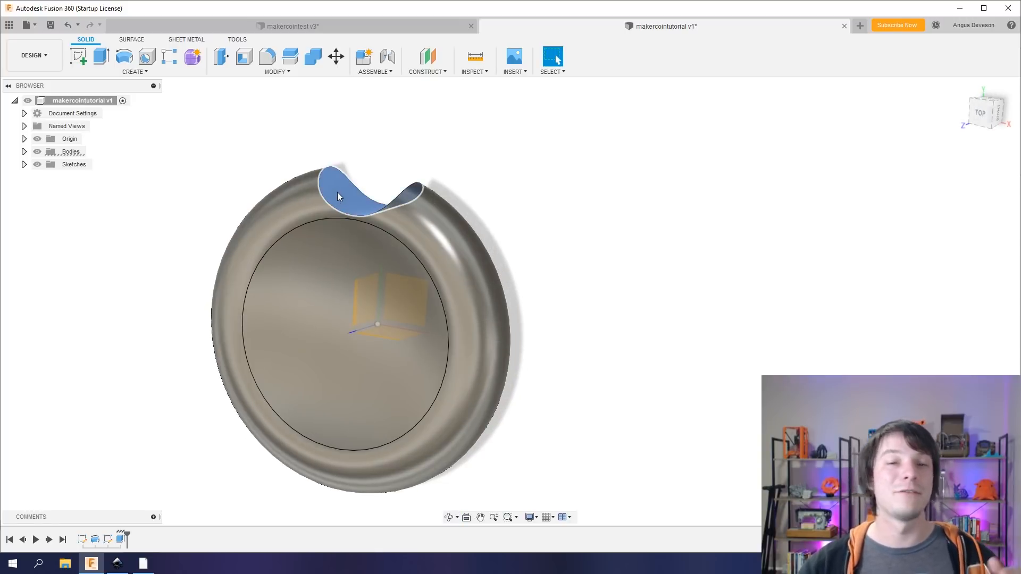
pyautogui.keyDown('shift'); pyautogui.moveTo(338, 193); pyautogui.dragTo(355, 187, button='middle'); pyautogui.keyUp('shift')
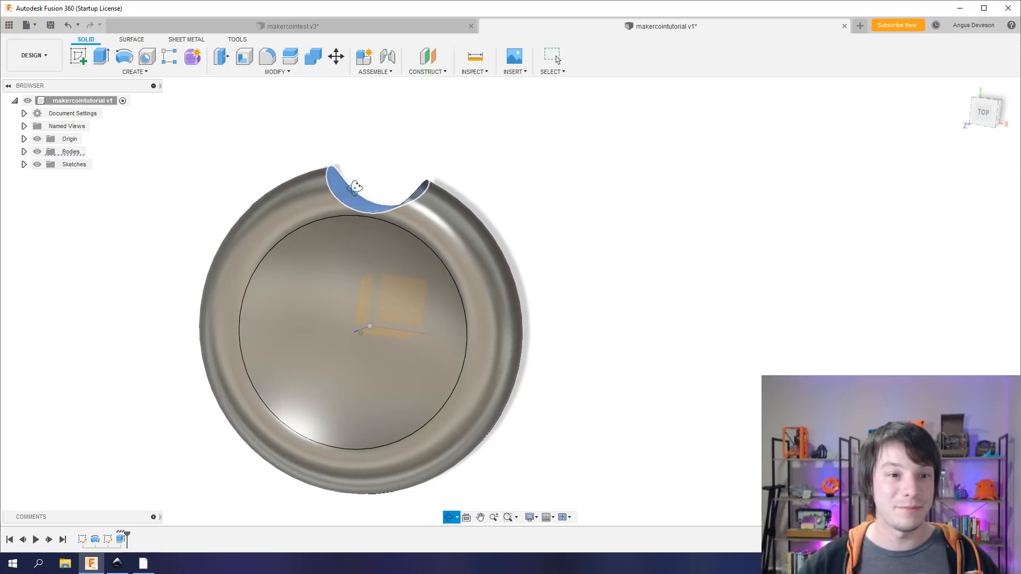
pyautogui.click(355, 192)
pyautogui.press('Escape')
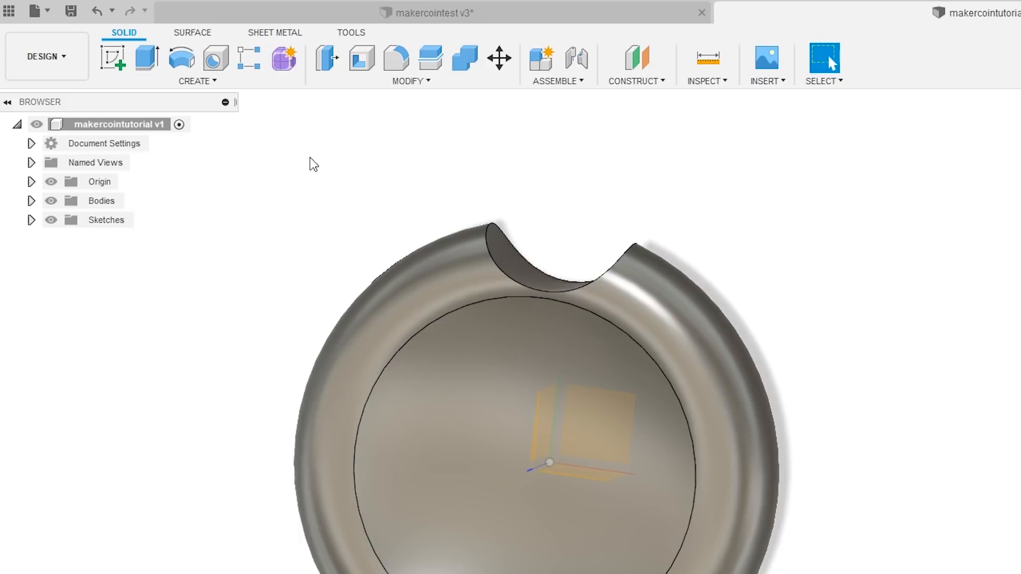
# Start a Circular Pattern with the pattern type Features and select the rim notch's extrusion as the object
pyautogui.click(240, 83)
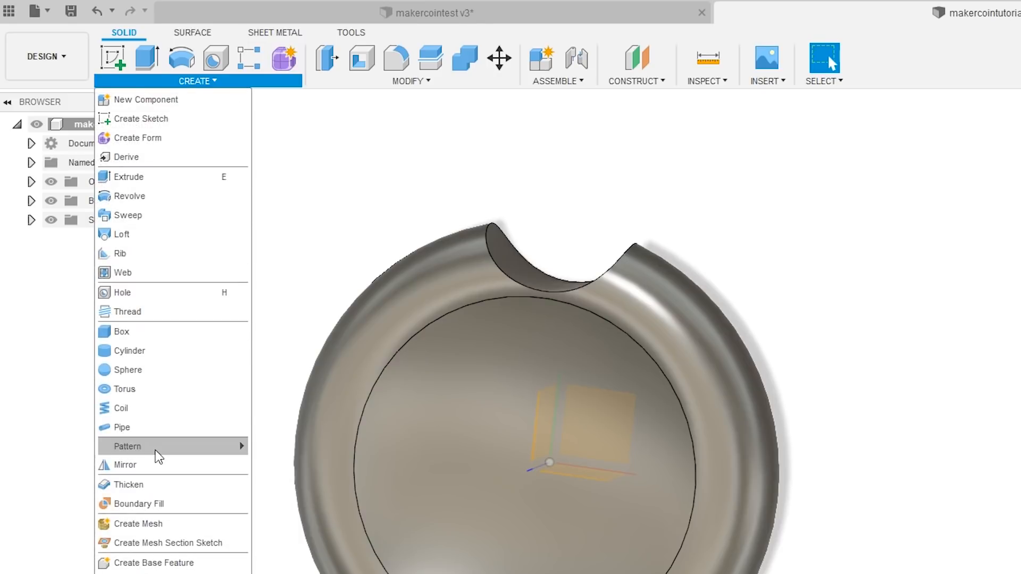
pyautogui.moveTo(155, 449)
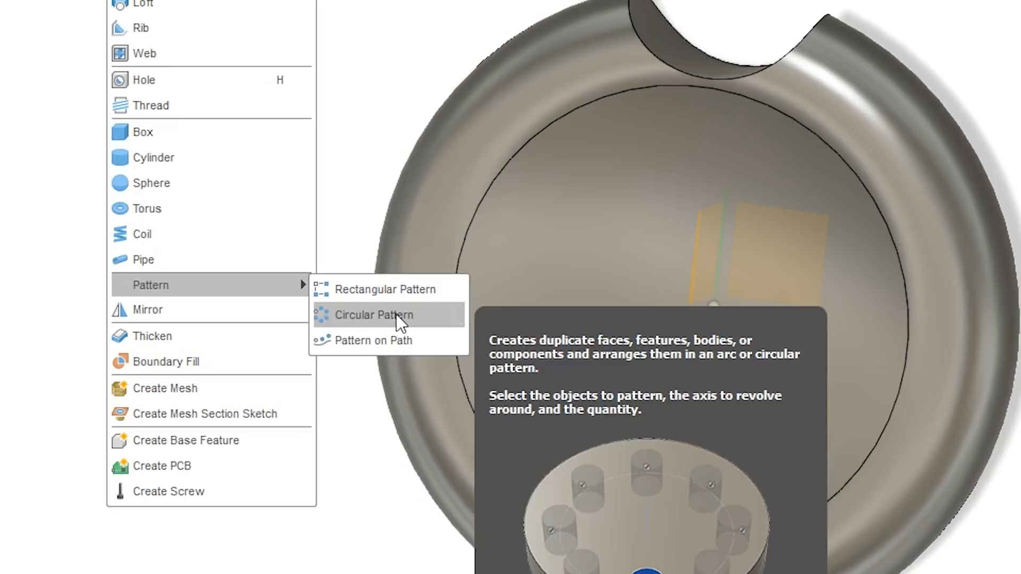
pyautogui.click(397, 313)
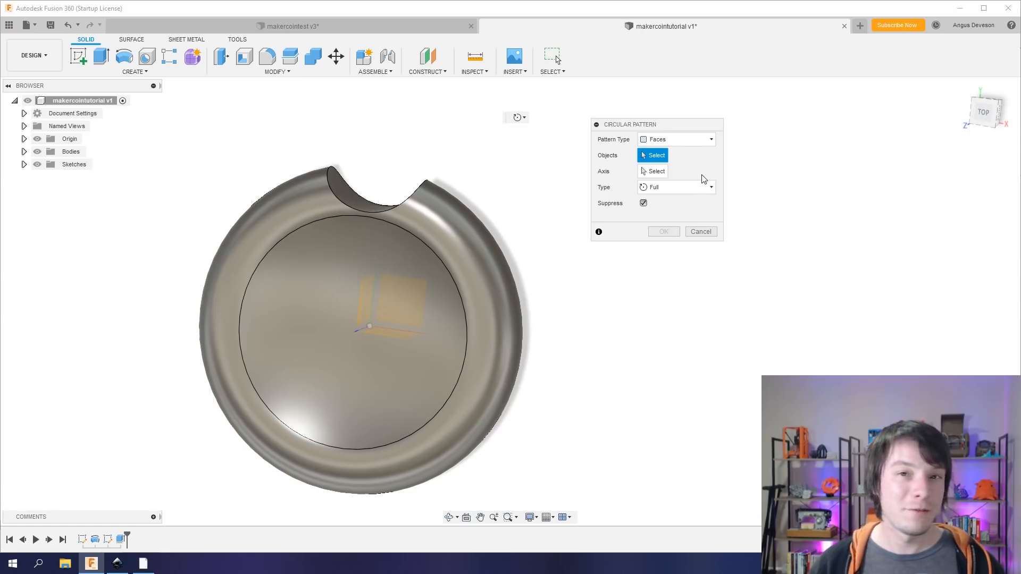
pyautogui.click(698, 138)
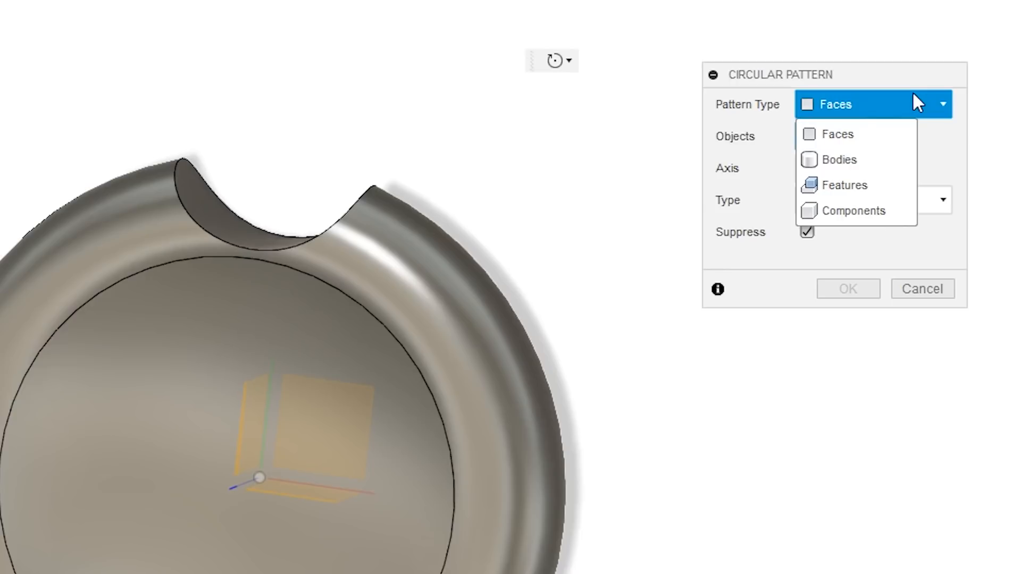
pyautogui.click(883, 197)
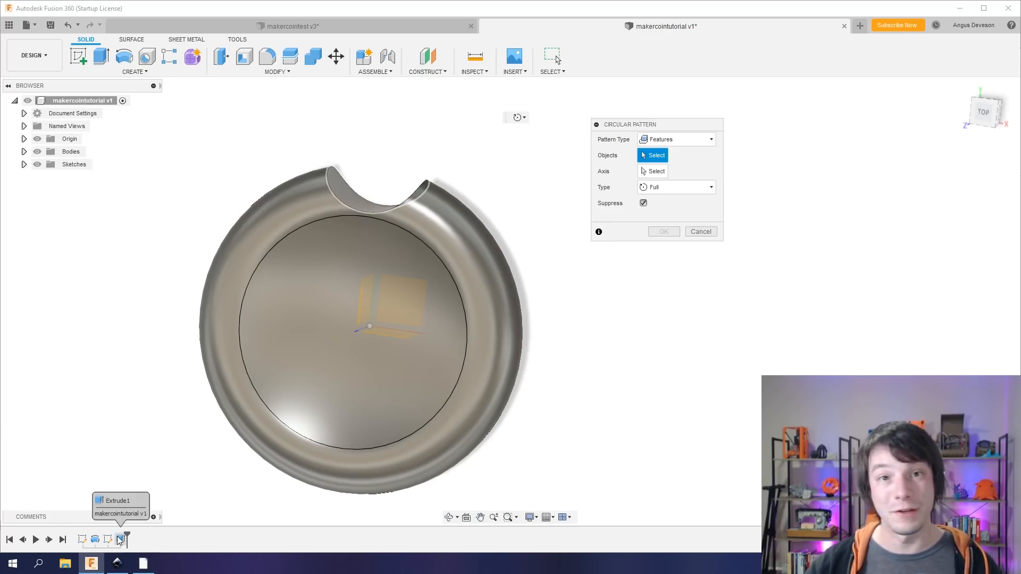
pyautogui.click(120, 540)
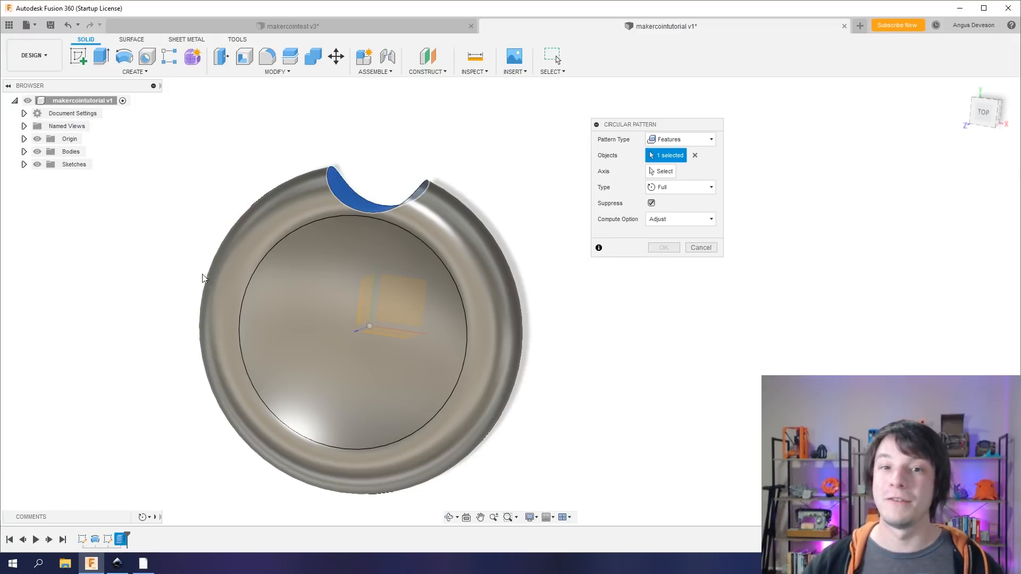
# Set the vertical Z axis through the coin's centre as the notch pattern's axis
pyautogui.click(653, 172)
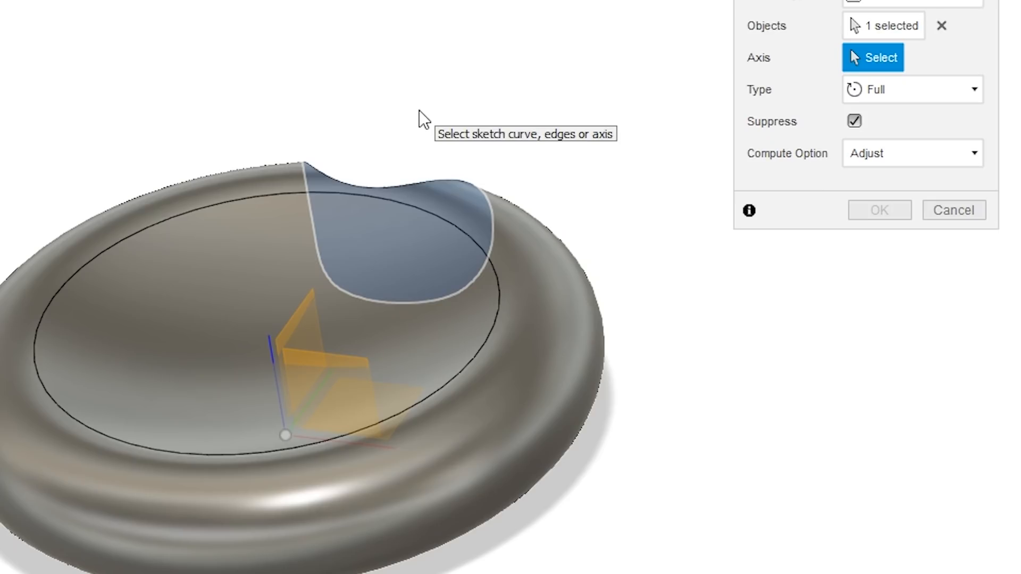
pyautogui.click(269, 345)
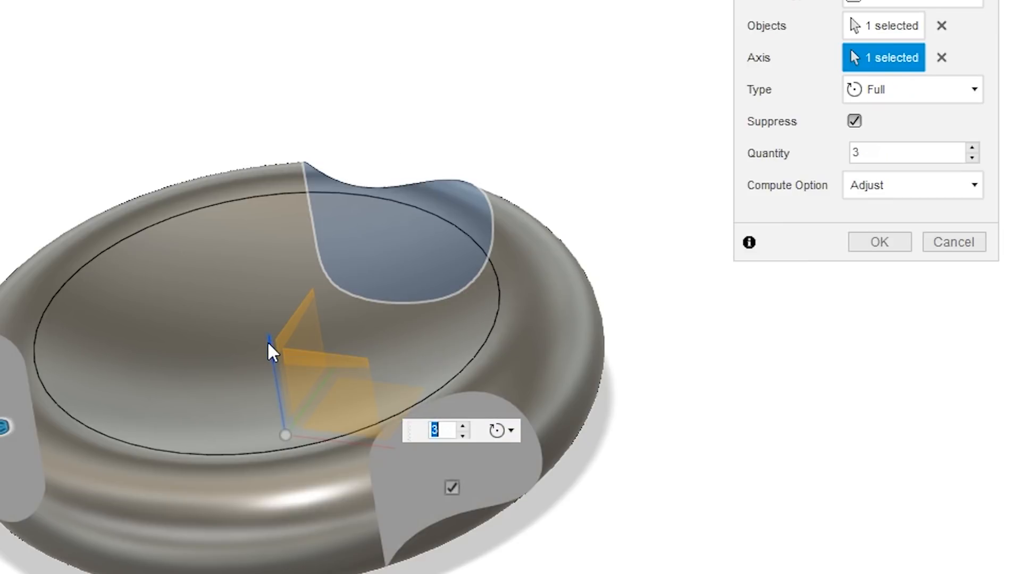
pyautogui.keyDown('shift'); pyautogui.moveTo(268, 344); pyautogui.dragTo(178, 332, button='middle'); pyautogui.keyUp('shift')
pyautogui.scroll(2, 176, 331)
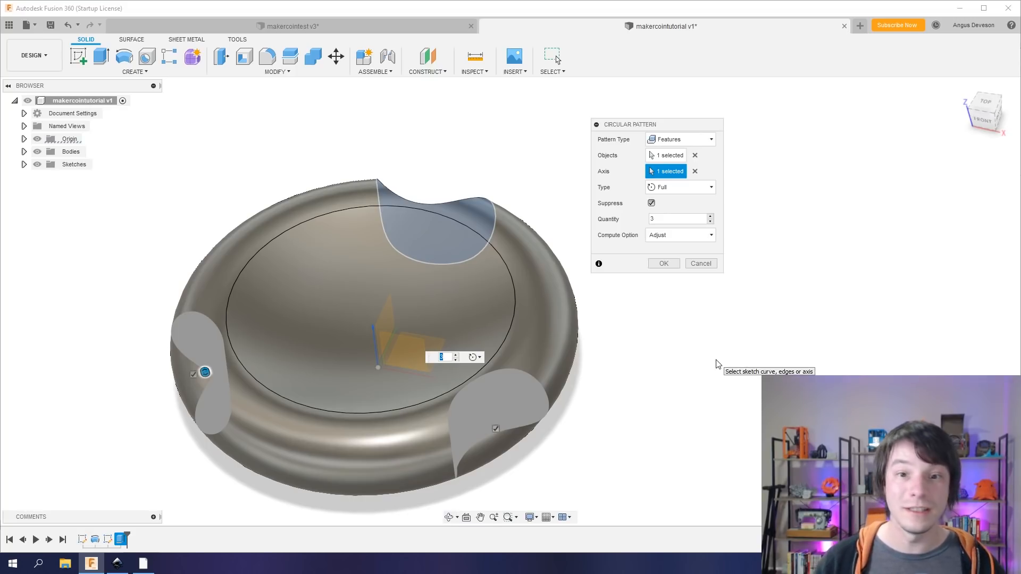
# Set the notch pattern's quantity to 5, keep the compute option Adjust, and complete the pattern
pyautogui.click(709, 216)
pyautogui.click(710, 218)
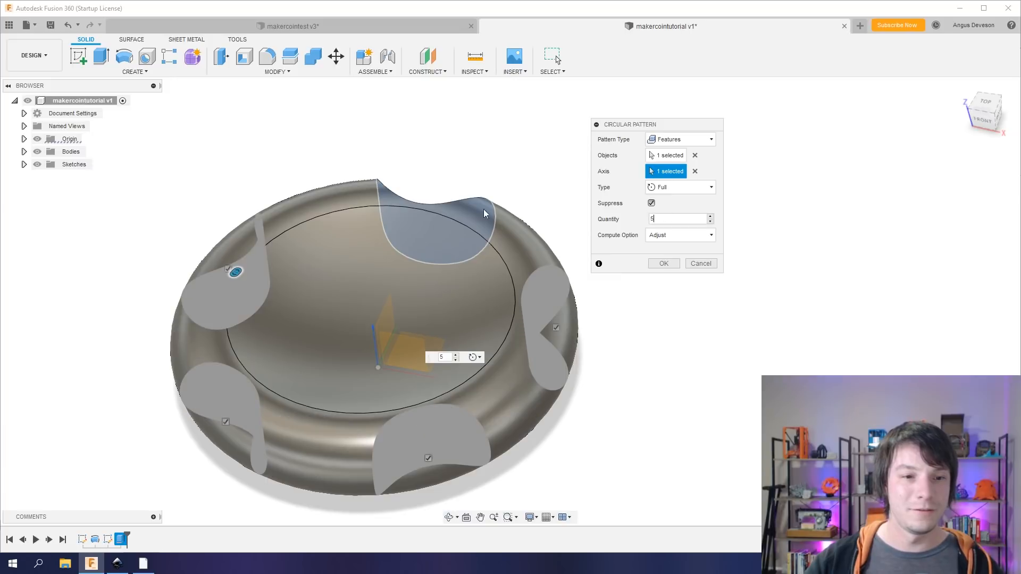
pyautogui.moveTo(249, 212)
pyautogui.keyDown('shift'); pyautogui.mouseDown(button='middle')
pyautogui.moveTo(257, 195)
pyautogui.moveTo(234, 199)
pyautogui.moveTo(244, 207)
pyautogui.mouseUp(button='middle'); pyautogui.keyUp('shift')
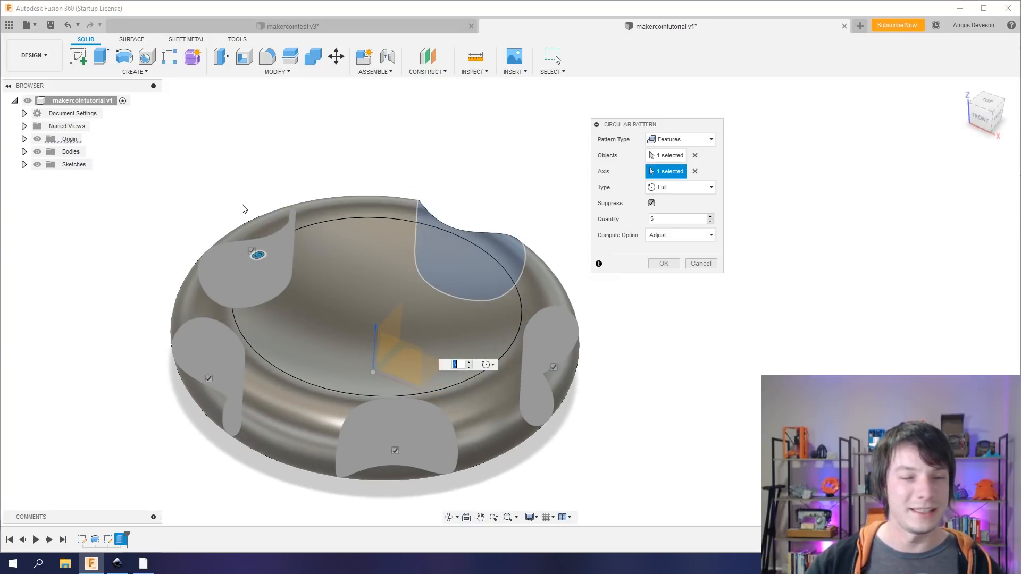
pyautogui.click(665, 240)
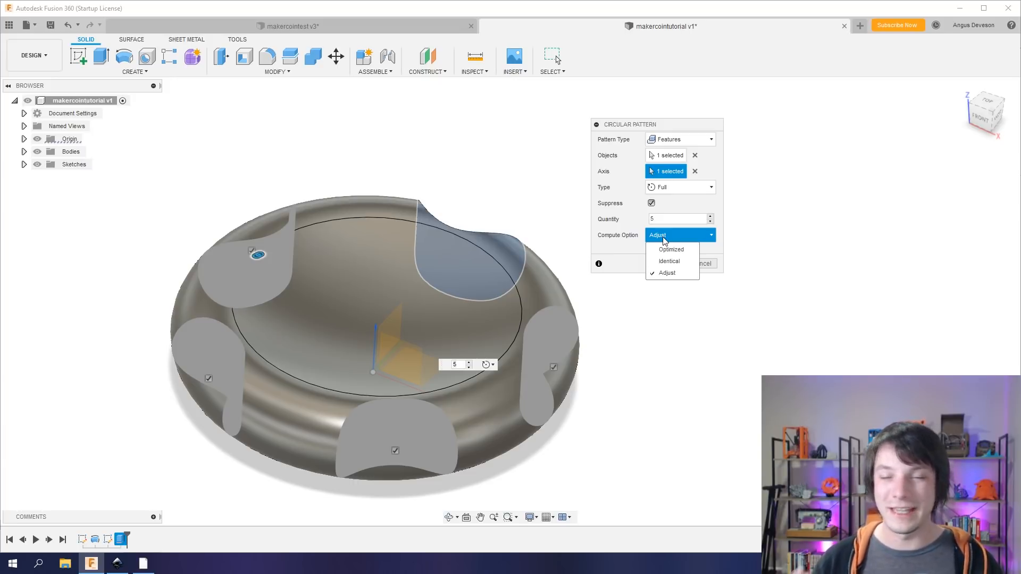
pyautogui.click(604, 250)
pyautogui.click(664, 264)
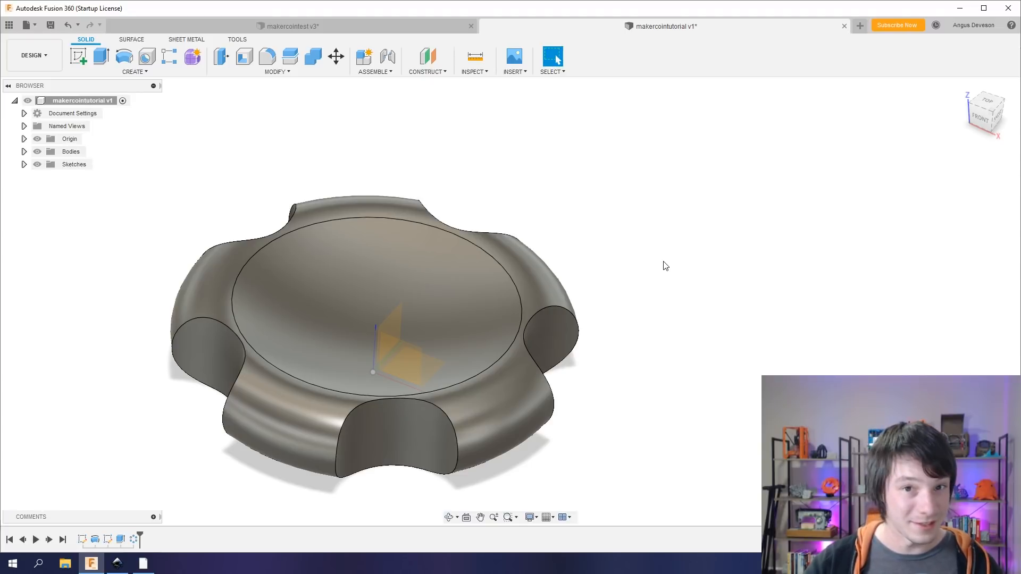
pyautogui.keyDown('shift'); pyautogui.moveTo(664, 266); pyautogui.dragTo(233, 407, button='middle'); pyautogui.keyUp('shift')
pyautogui.moveTo(178, 391); pyautogui.dragTo(414, 301)
pyautogui.press('Escape')
pyautogui.keyDown('shift'); pyautogui.moveTo(415, 301); pyautogui.dragTo(317, 268, button='middle'); pyautogui.keyUp('shift')
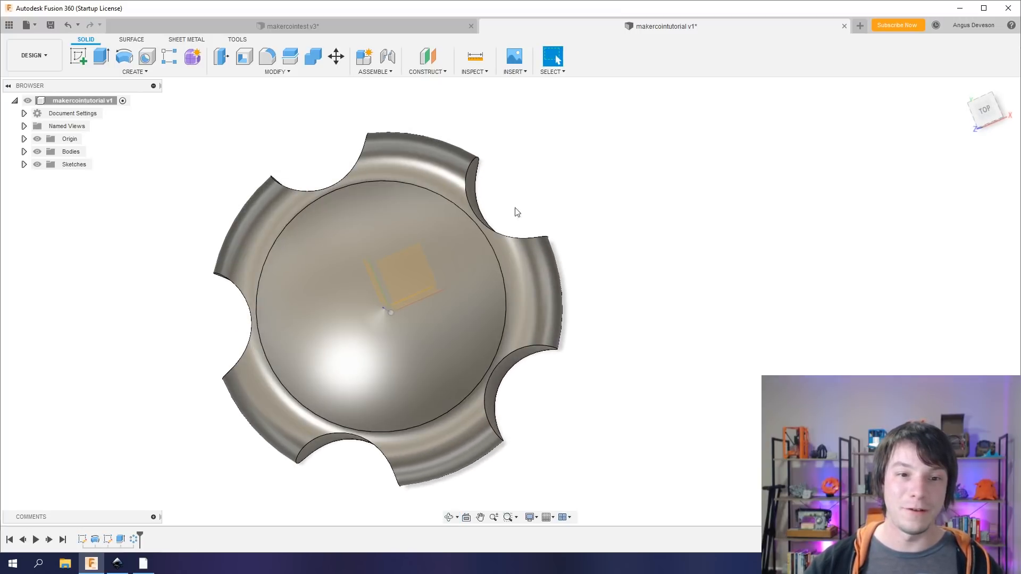
pyautogui.keyDown('shift'); pyautogui.moveTo(257, 381); pyautogui.dragTo(222, 307, button='middle'); pyautogui.keyUp('shift')
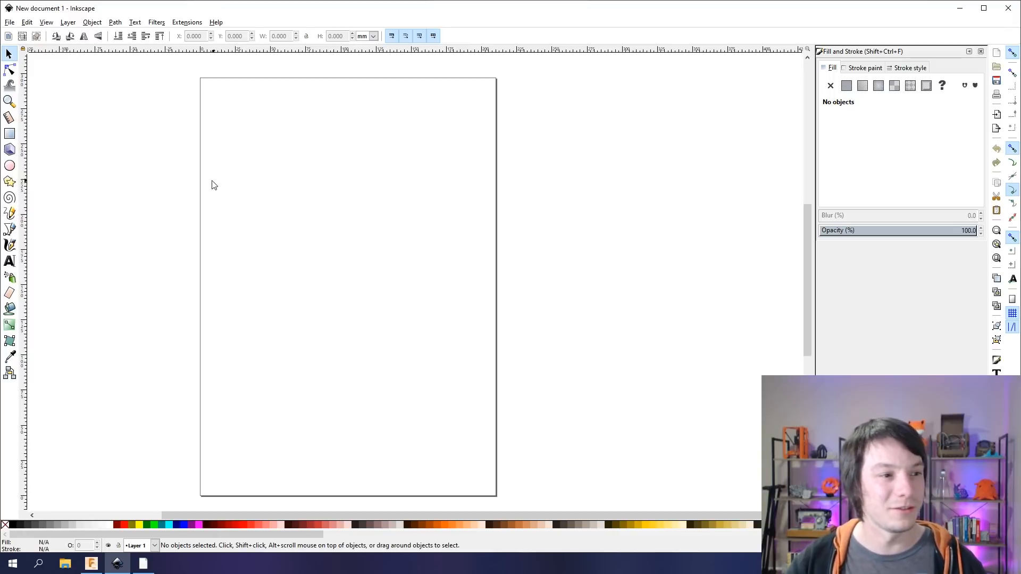
# Switch to Inkscape and draw a closed, curved fin-like shape with the Bezier tool on the upper half of the page
pyautogui.click(10, 233)
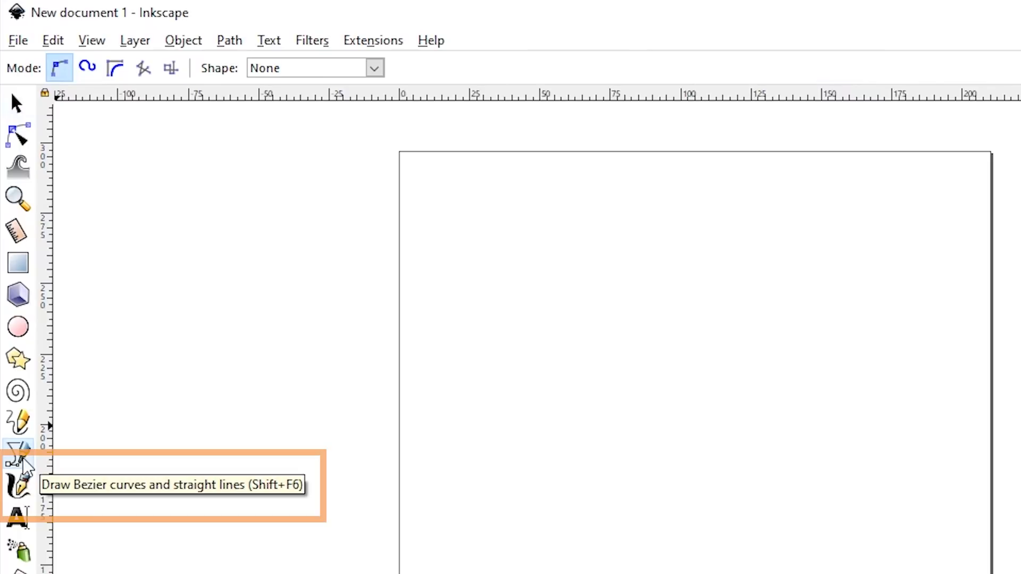
pyautogui.click(597, 410)
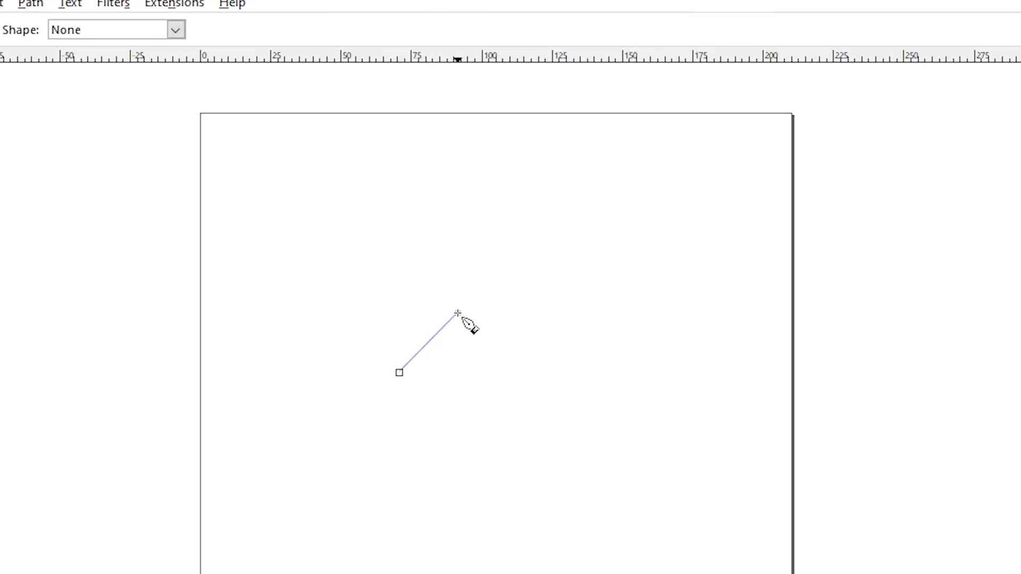
pyautogui.moveTo(502, 275); pyautogui.dragTo(556, 281)
pyautogui.moveTo(512, 317); pyautogui.dragTo(499, 352)
pyautogui.moveTo(486, 377); pyautogui.dragTo(418, 369)
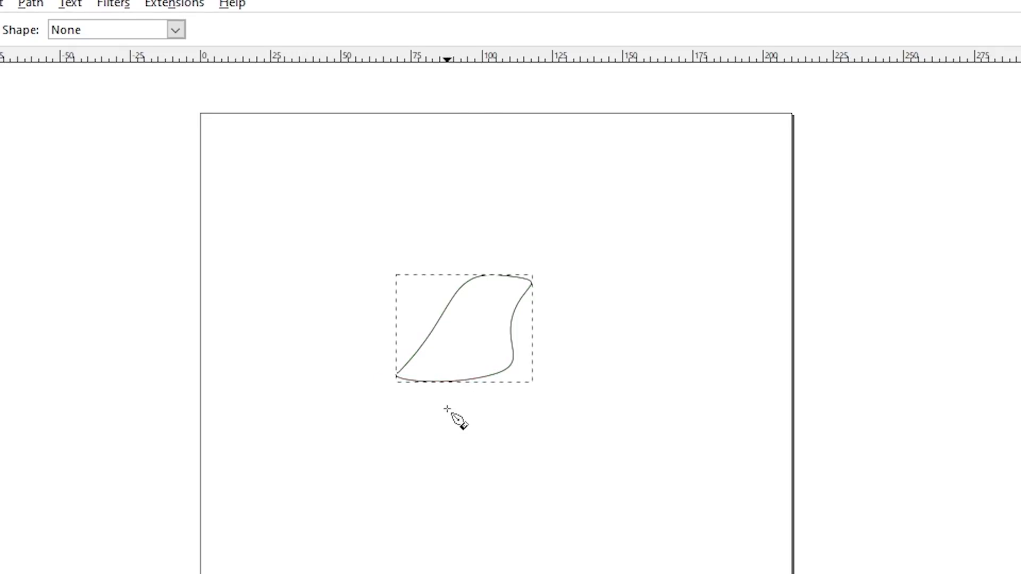
# Draw a narrow closed curved shape, pointed at its right end, just below the fin-like shape
pyautogui.click(398, 412)
pyautogui.moveTo(461, 413); pyautogui.dragTo(415, 429)
pyautogui.click(528, 394)
pyautogui.click(398, 412)
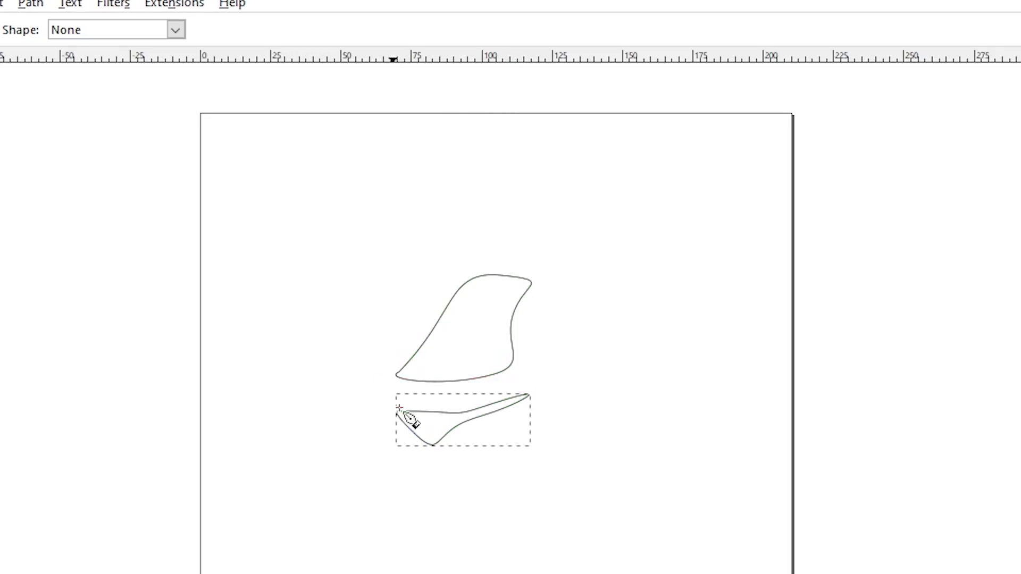
# Draw a rounded triangular shape beside the fin-like shape and a rounded four-sided shape directly beneath it
pyautogui.moveTo(524, 358); pyautogui.dragTo(547, 365)
pyautogui.click(526, 359)
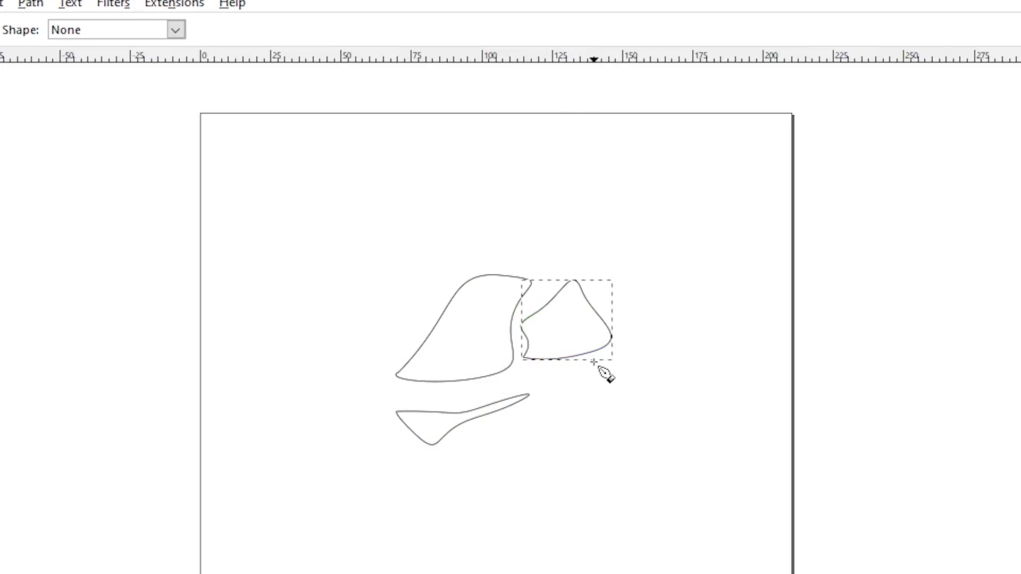
pyautogui.click(547, 378)
pyautogui.moveTo(612, 365); pyautogui.dragTo(549, 382)
pyautogui.click(547, 378)
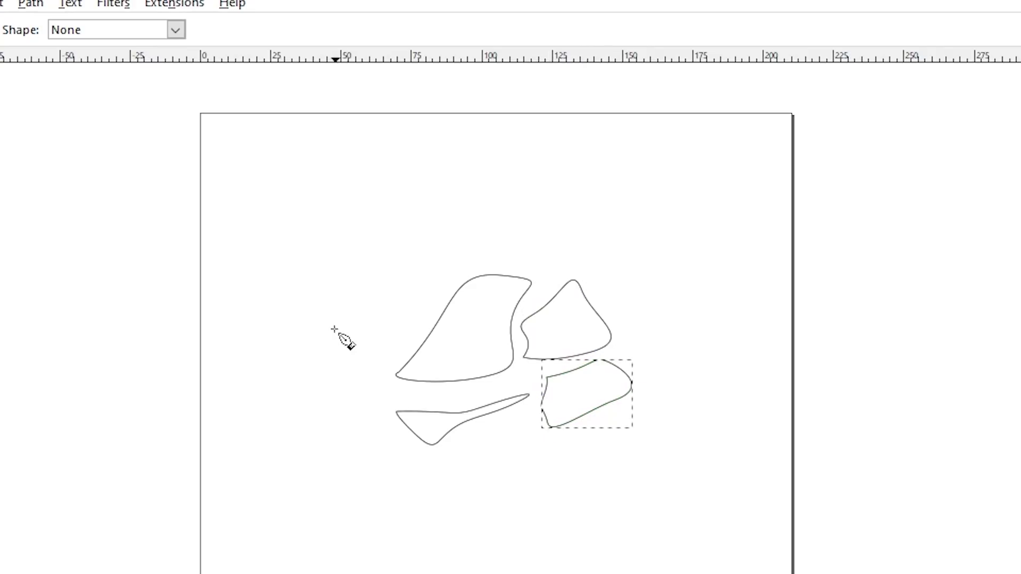
# Draw a small closed triangular shape about 15 by 12 mm between the two lower shapes and leave the Bezier tool
pyautogui.click(498, 432)
pyautogui.moveTo(537, 416); pyautogui.dragTo(539, 453)
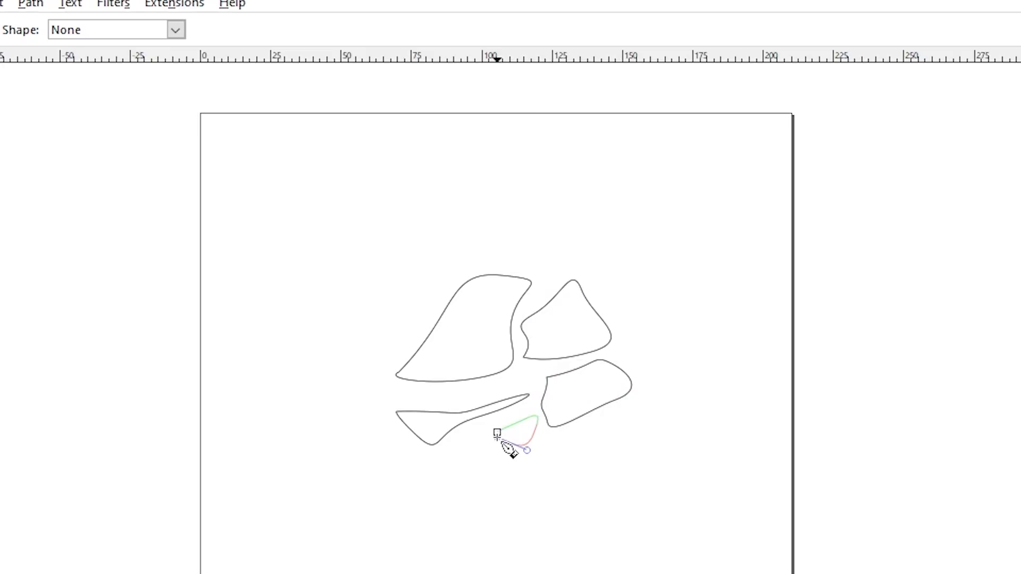
pyautogui.click(497, 432)
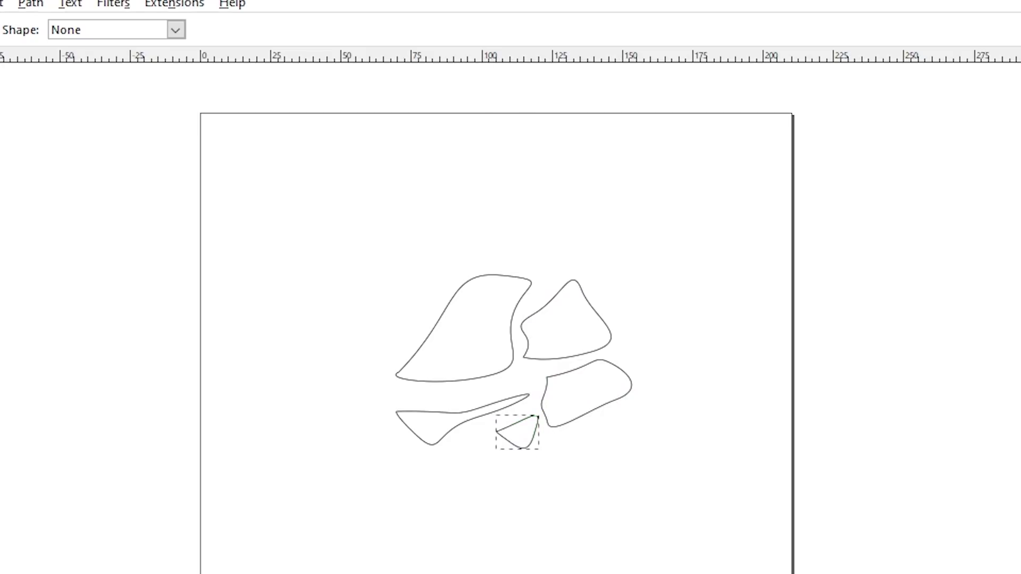
pyautogui.click(14, 103)
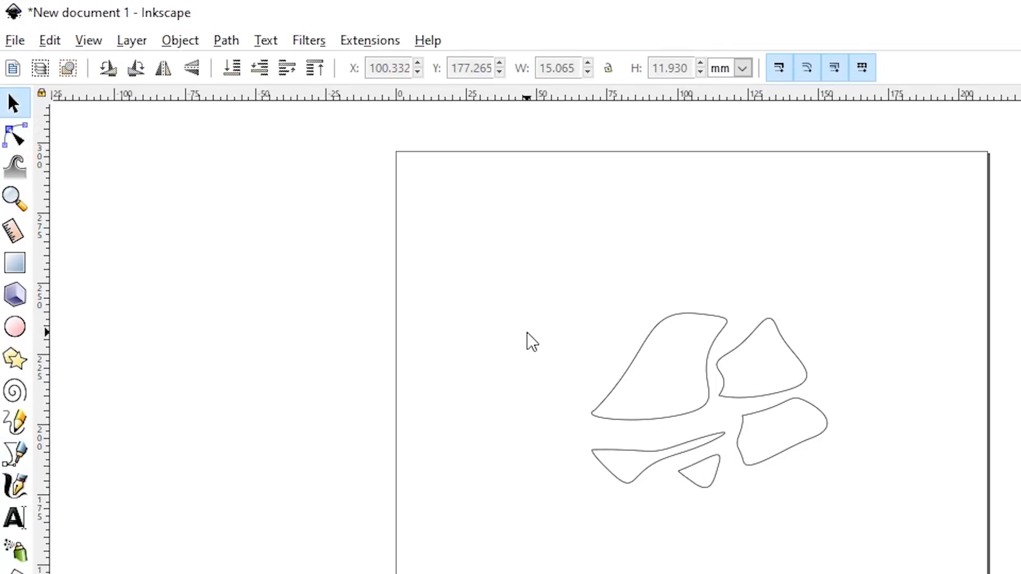
# Save the drawing in the test folder as a Plain SVG named "makercoin test"
pyautogui.click(15, 39)
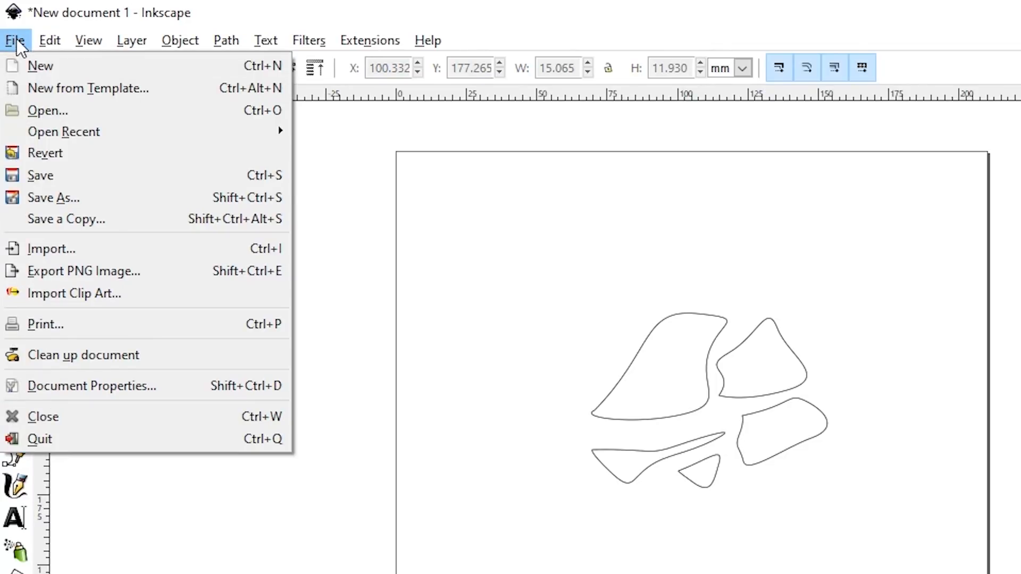
pyautogui.click(98, 181)
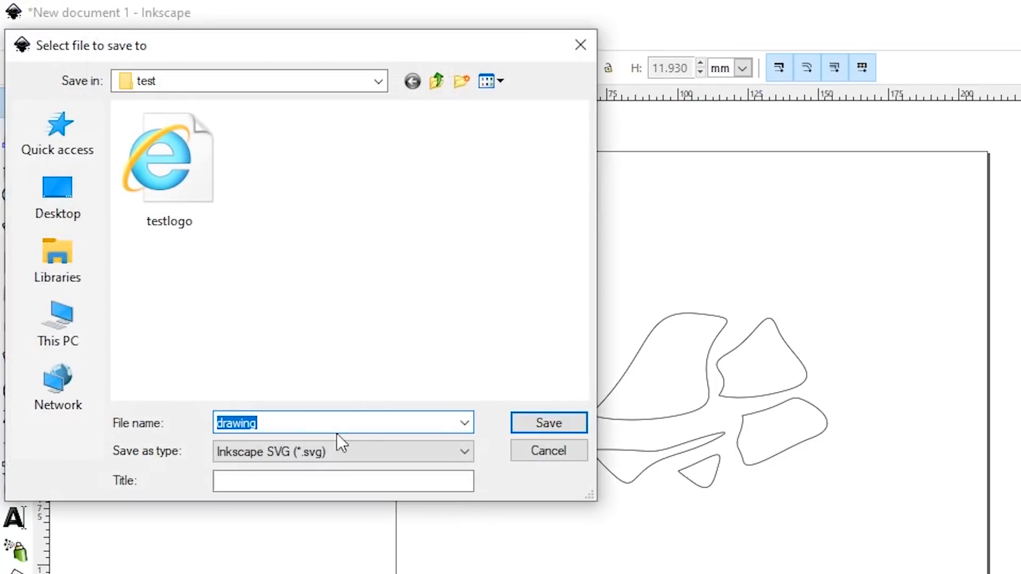
pyautogui.click(391, 450)
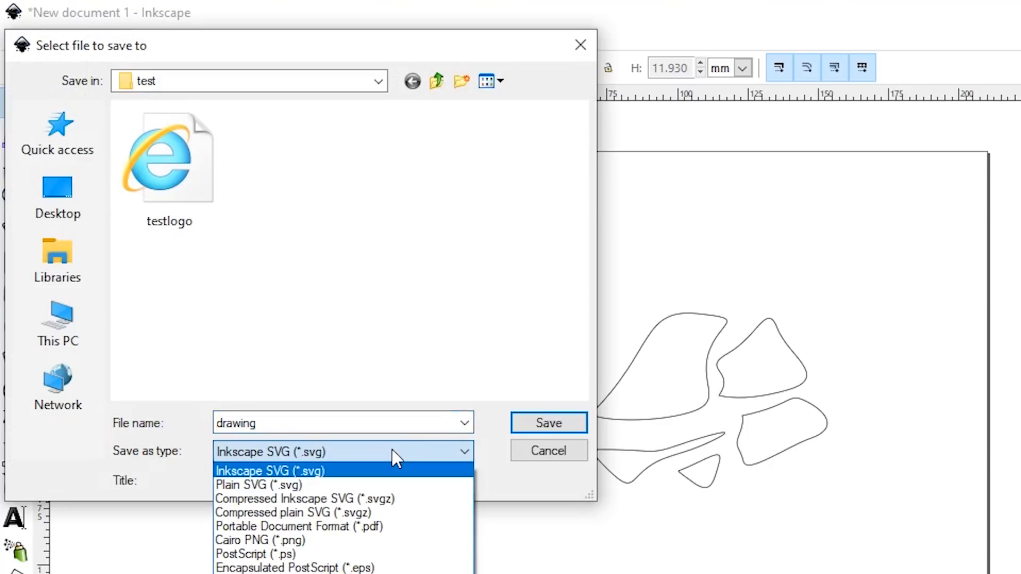
pyautogui.click(355, 483)
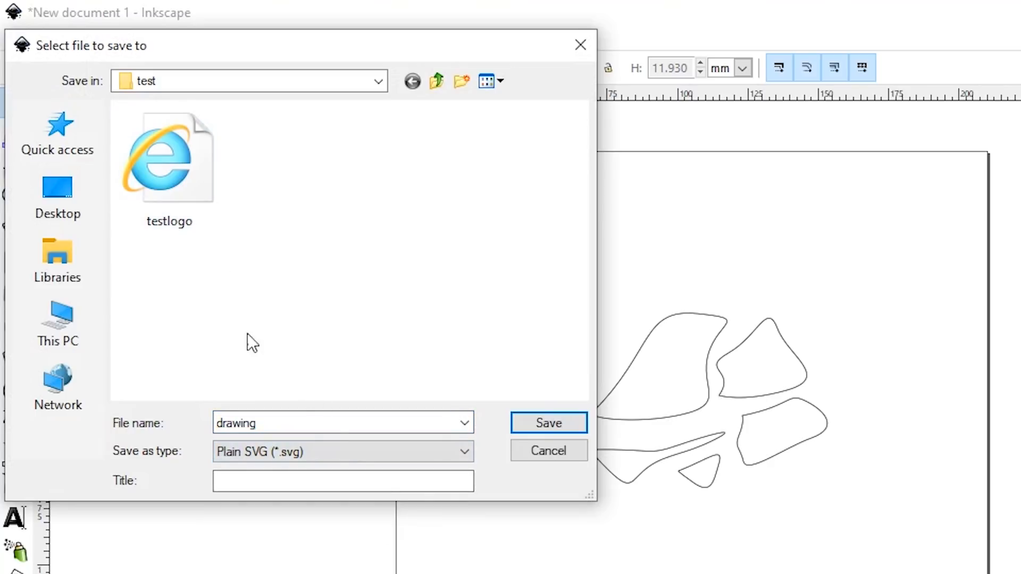
pyautogui.doubleClick(296, 422)
pyautogui.write('makerco')
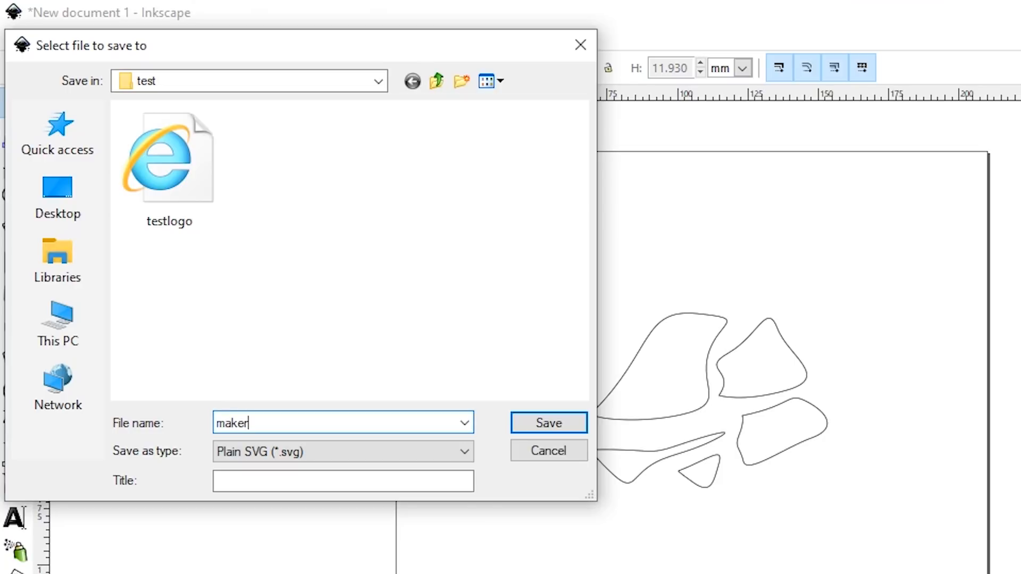
pyautogui.write('in test')
pyautogui.press('Return')
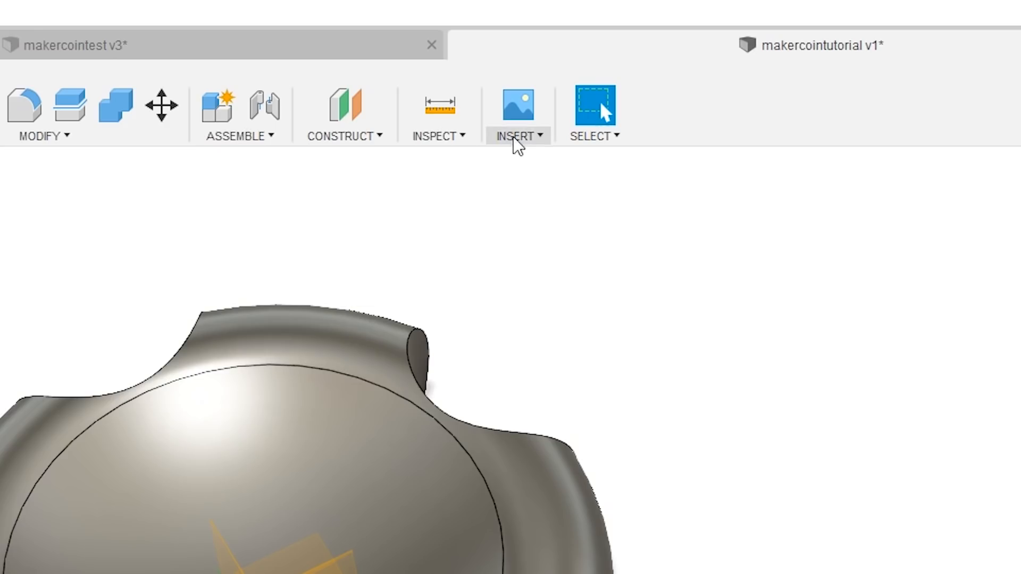
# Insert the "makercoin test" SVG from the test folder onto the horizontal origin plane of the coin
pyautogui.click(513, 72)
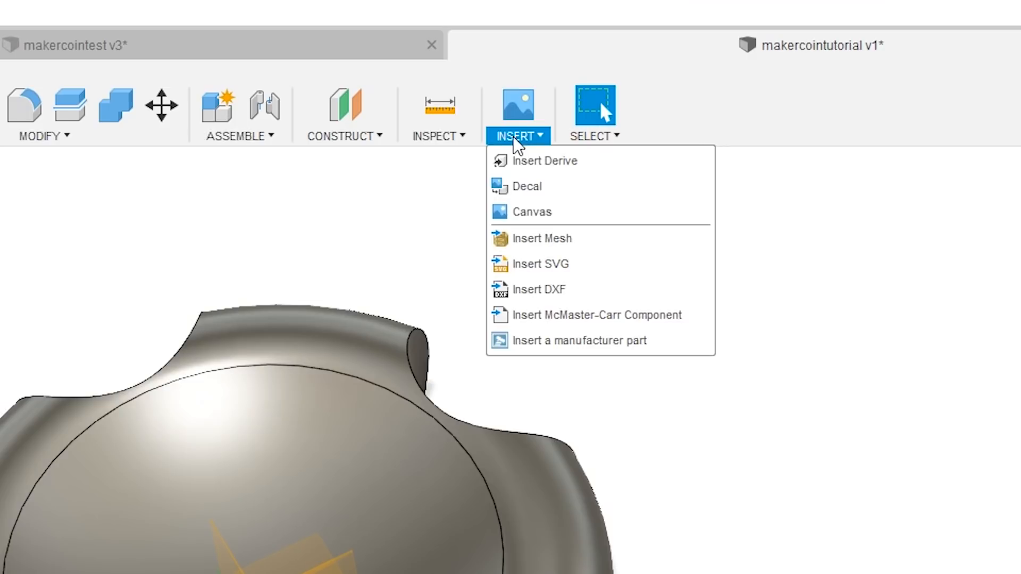
pyautogui.click(526, 265)
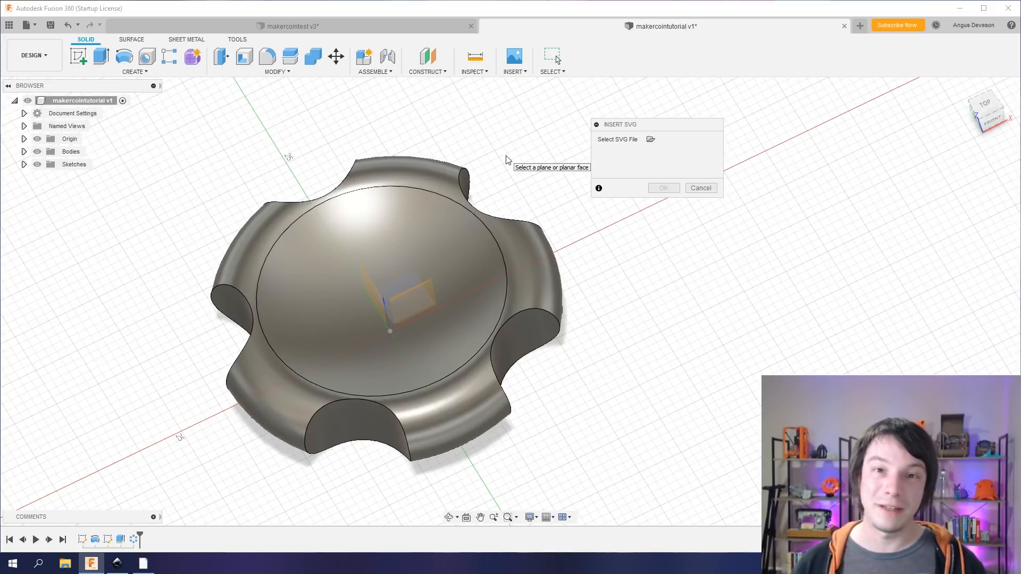
pyautogui.scroll(-2, 301, 239)
pyautogui.keyDown('shift'); pyautogui.moveTo(298, 237); pyautogui.dragTo(304, 273, button='middle'); pyautogui.keyUp('shift')
pyautogui.click(986, 112)
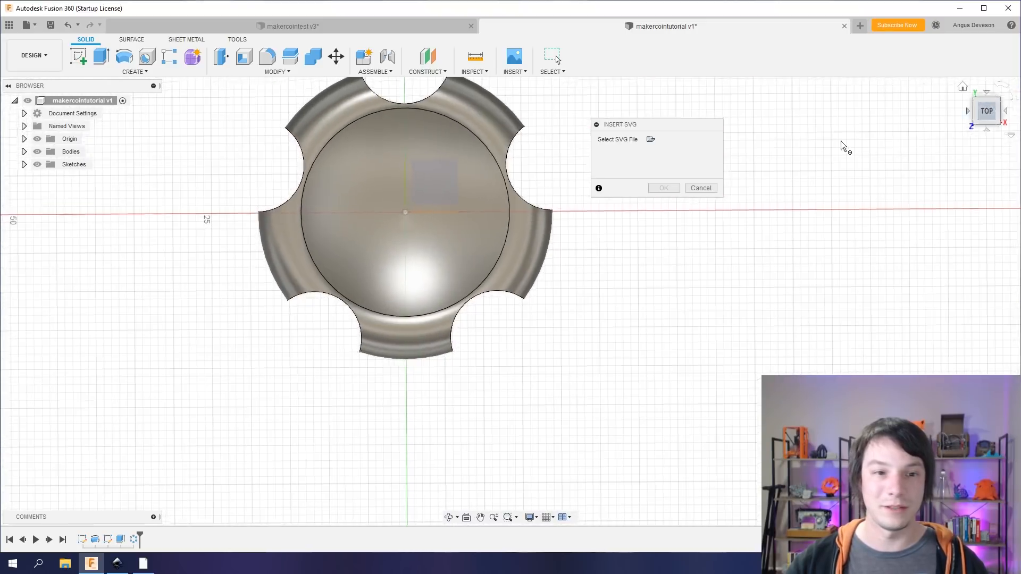
pyautogui.click(468, 169)
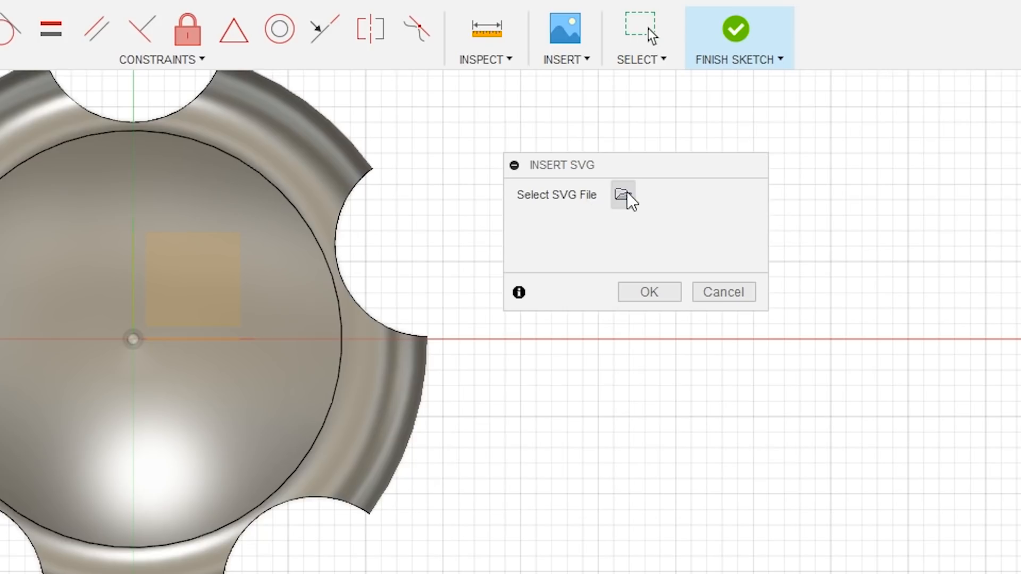
pyautogui.click(622, 194)
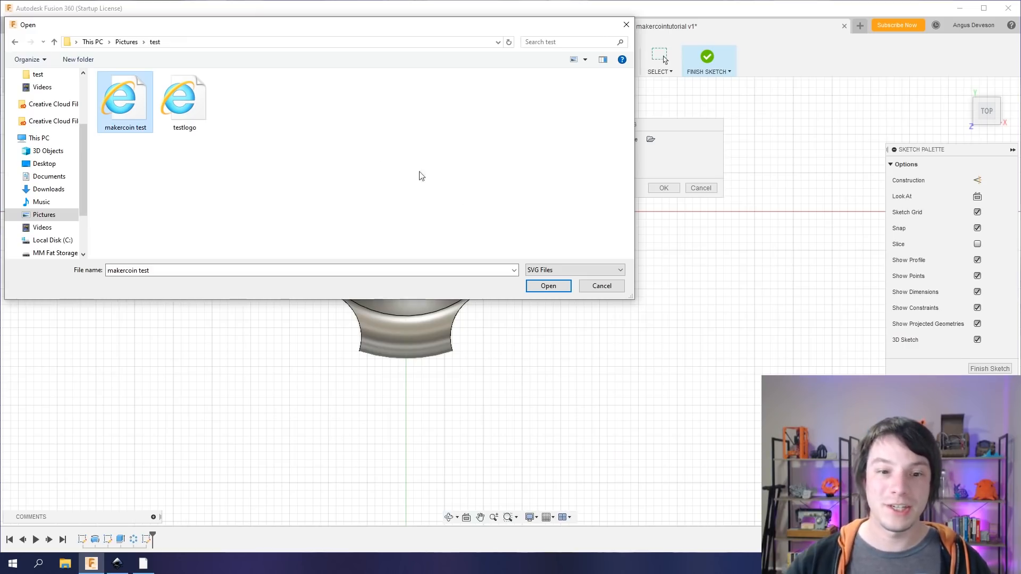
pyautogui.click(551, 286)
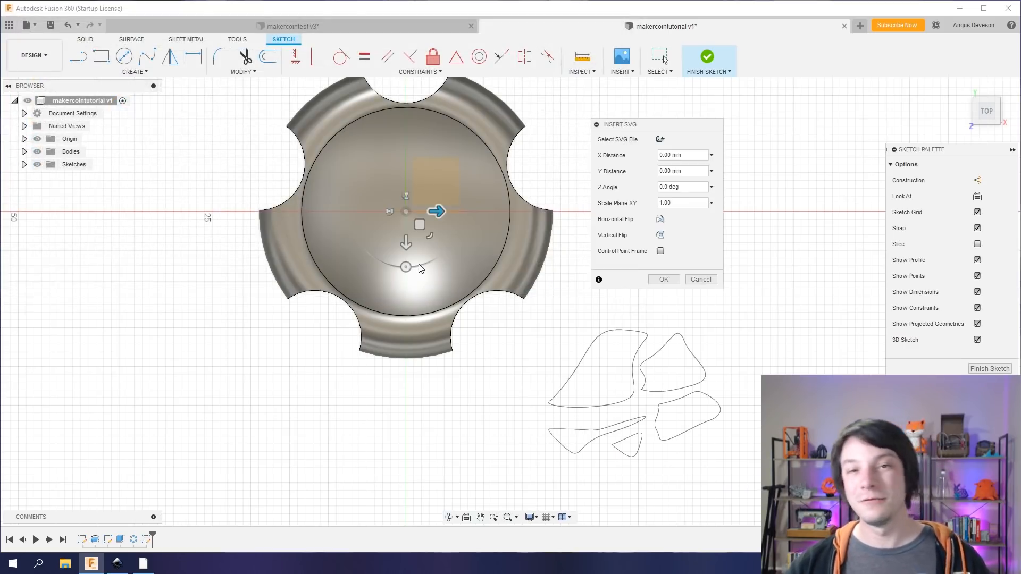
# Move the imported logo so that its shapes sit over the coin's central dished area
pyautogui.scroll(-2, 417, 267)
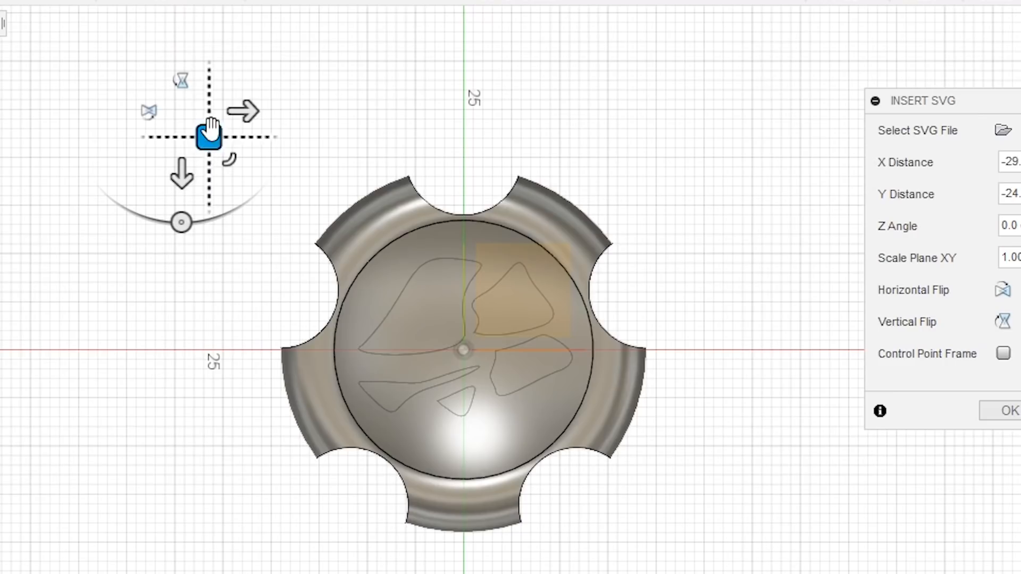
pyautogui.moveTo(209, 136)
pyautogui.mouseDown()
pyautogui.moveTo(205, 75)
pyautogui.moveTo(210, 139)
pyautogui.mouseUp()
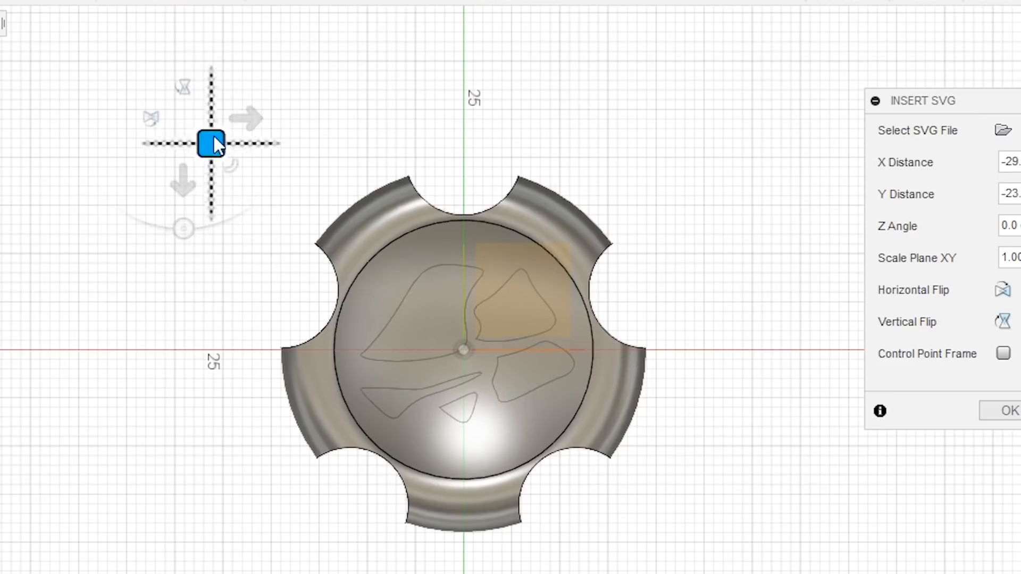
pyautogui.moveTo(242, 184); pyautogui.dragTo(234, 169)
# Try the vertical and horizontal flips on the imported logo and restore its original orientation
pyautogui.click(183, 88)
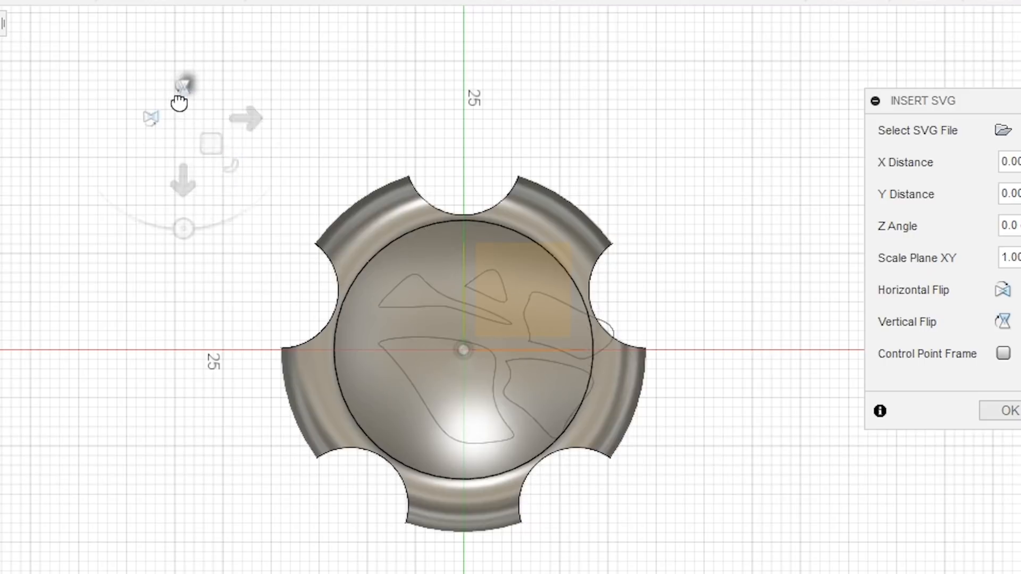
pyautogui.click(154, 118)
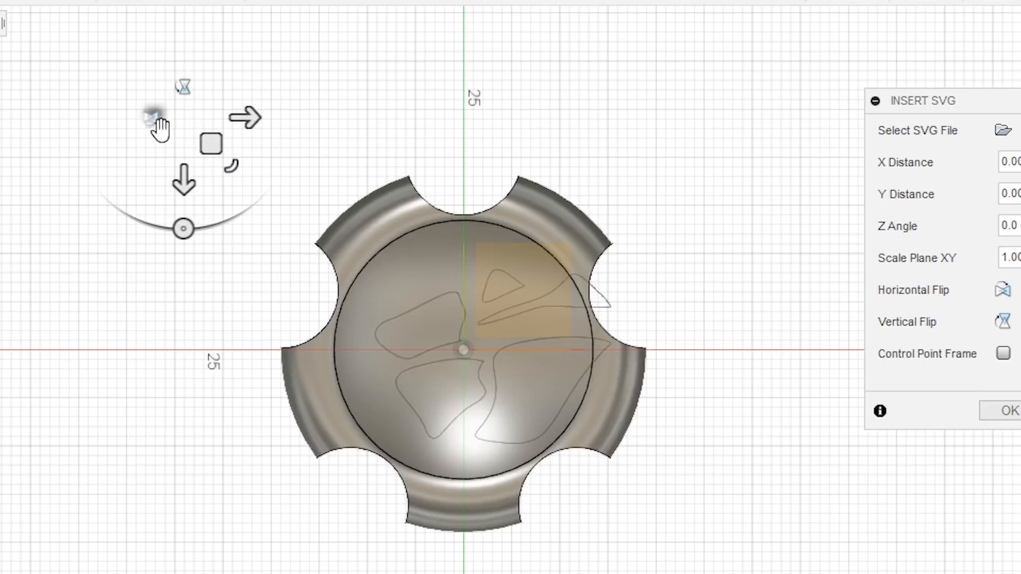
pyautogui.click(185, 86)
pyautogui.click(153, 117)
# Shift the logo by -2.10 mm in X and -1.879 mm in Y, accept the SVG placement and finish the sketch
pyautogui.moveTo(209, 142)
pyautogui.mouseDown()
pyautogui.moveTo(179, 124)
pyautogui.moveTo(206, 143)
pyautogui.moveTo(164, 94)
pyautogui.mouseUp()
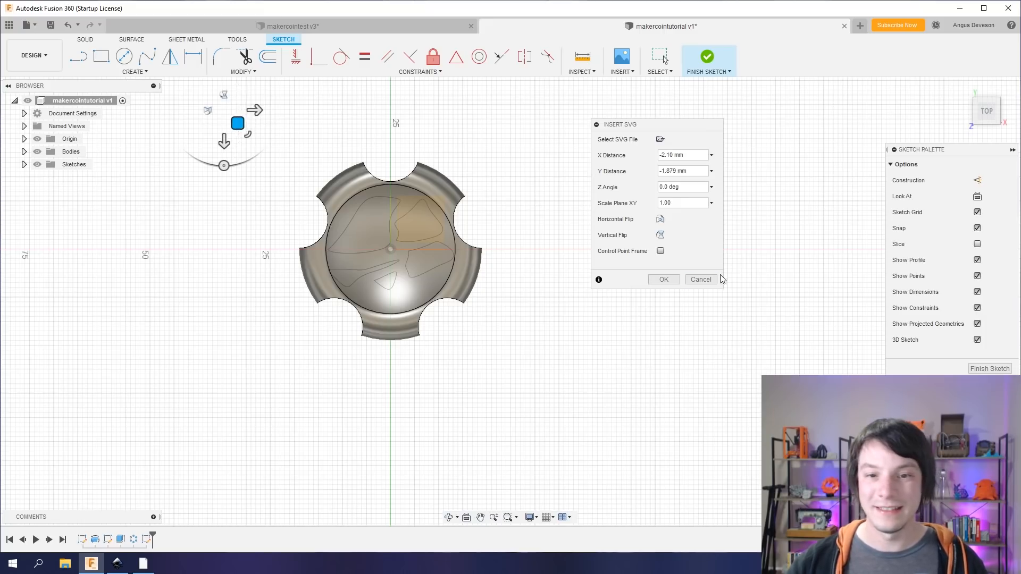
pyautogui.click(665, 279)
pyautogui.scroll(5, 326, 230)
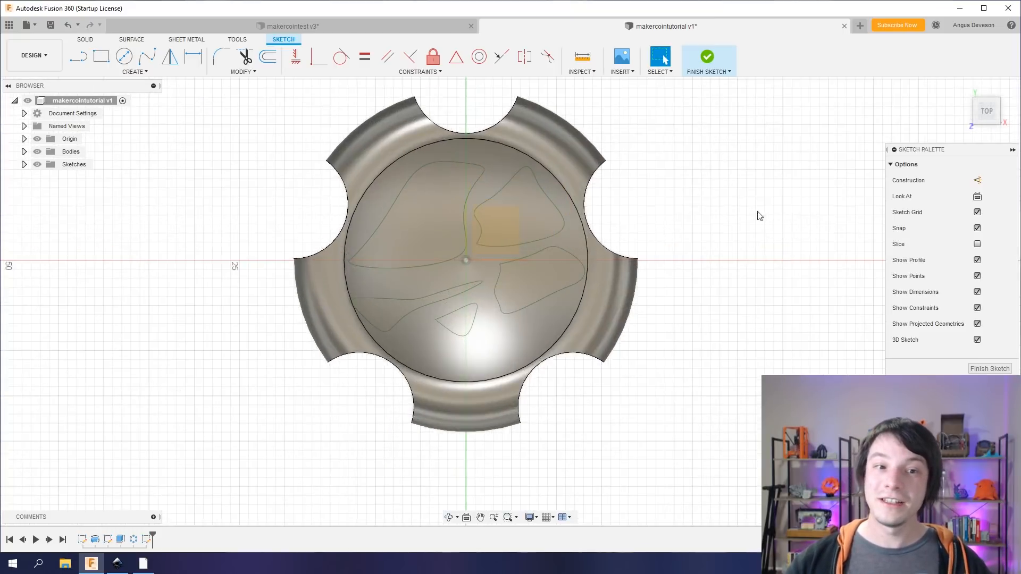
pyautogui.scroll(2, 165, 232)
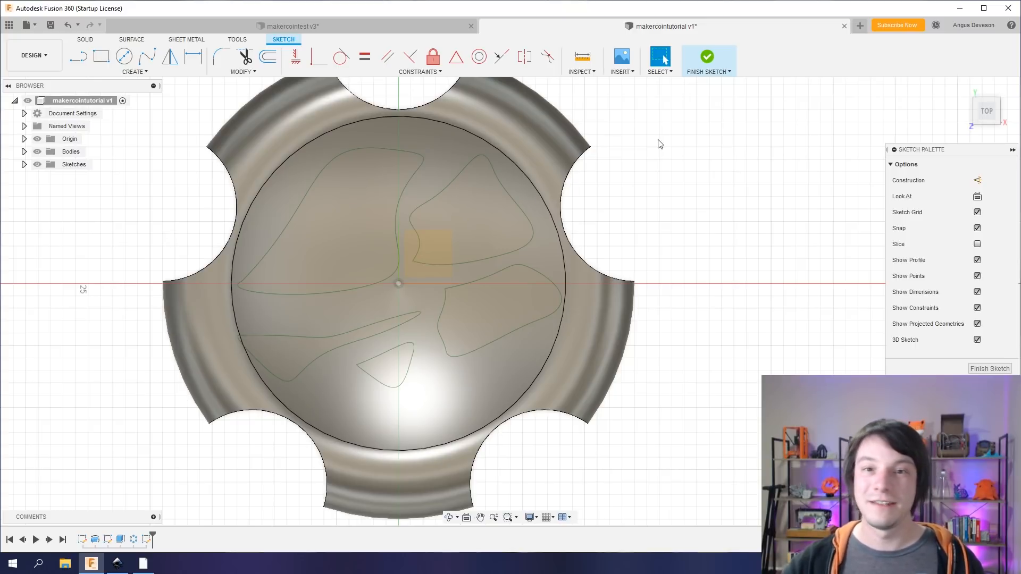
pyautogui.click(712, 57)
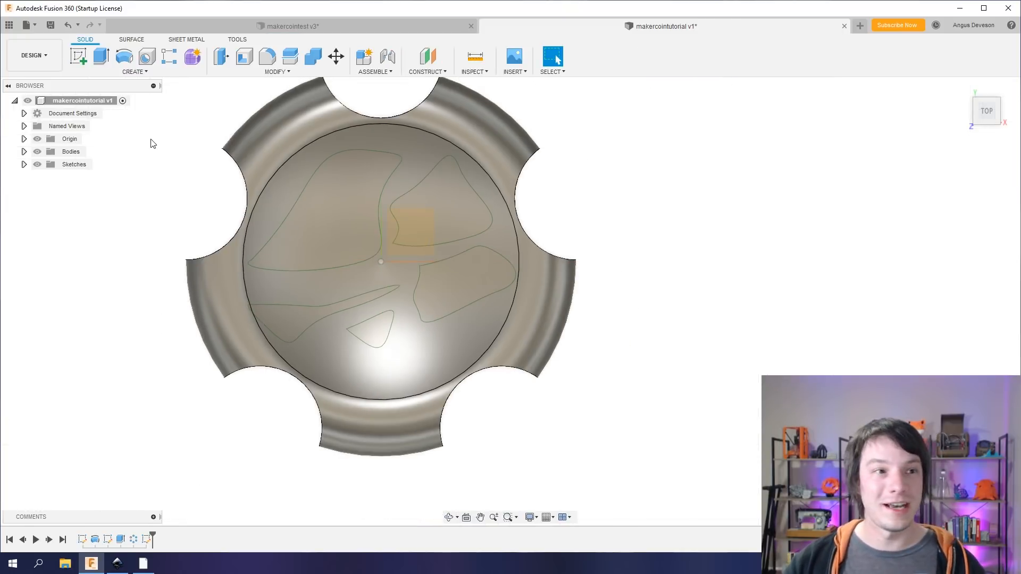
# Extrude all five logo profiles as a one-sided cut through the coin with the extent set to All
pyautogui.click(101, 56)
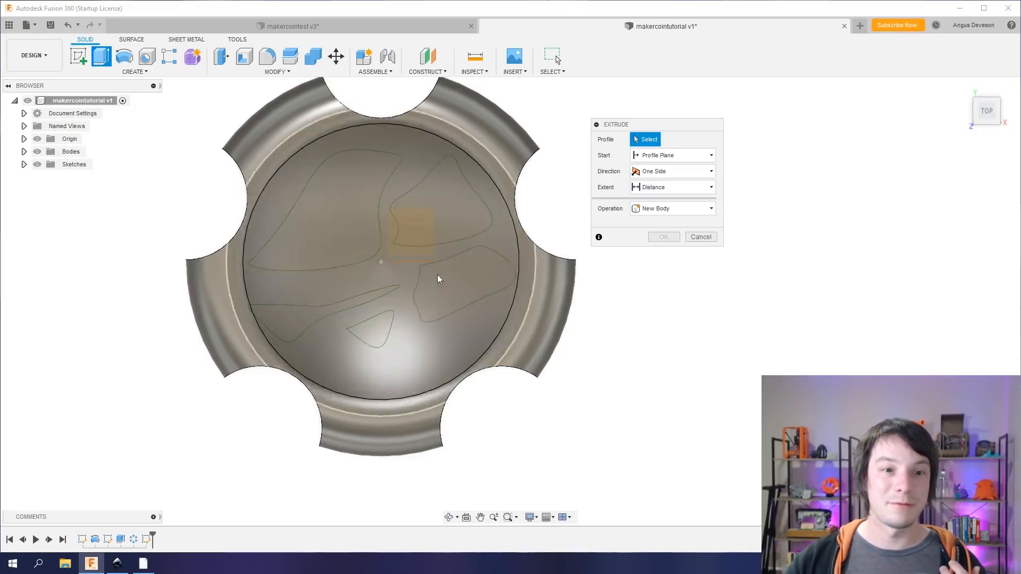
pyautogui.click(341, 207)
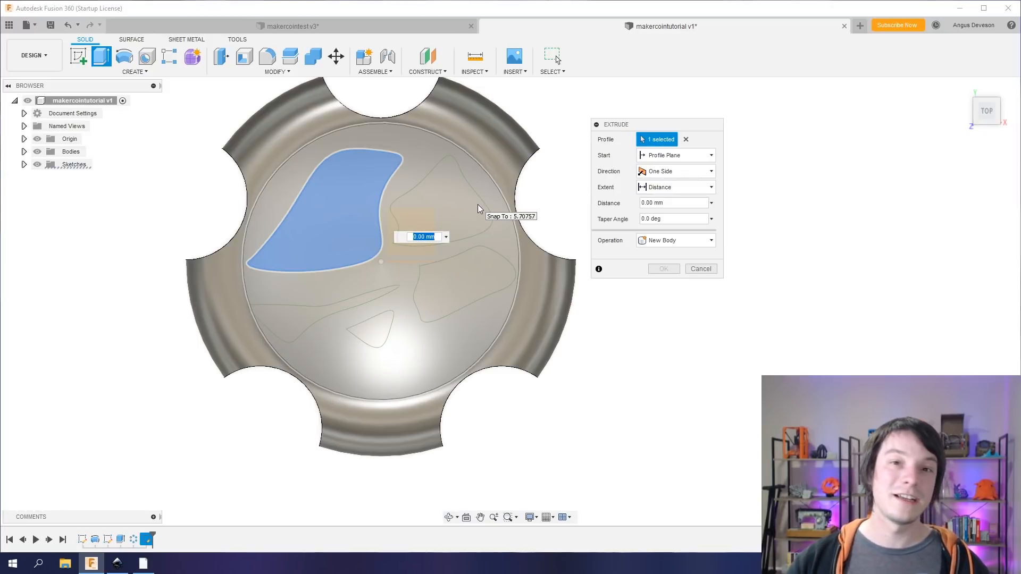
pyautogui.click(445, 197)
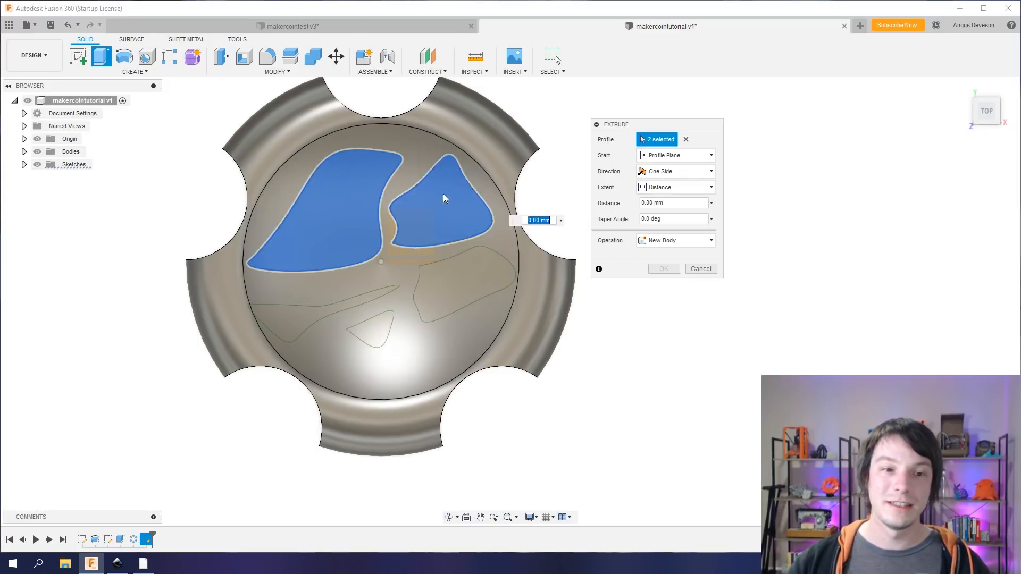
pyautogui.click(464, 272)
pyautogui.click(374, 326)
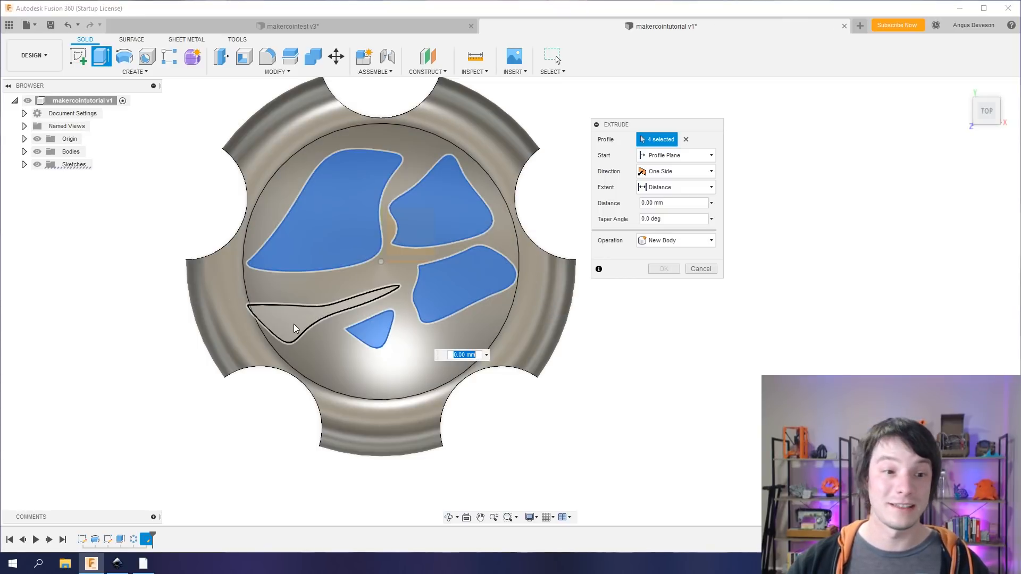
pyautogui.click(294, 324)
pyautogui.keyDown('shift'); pyautogui.moveTo(217, 244); pyautogui.dragTo(307, 265, button='middle'); pyautogui.keyUp('shift')
pyautogui.moveTo(334, 316); pyautogui.dragTo(258, 261)
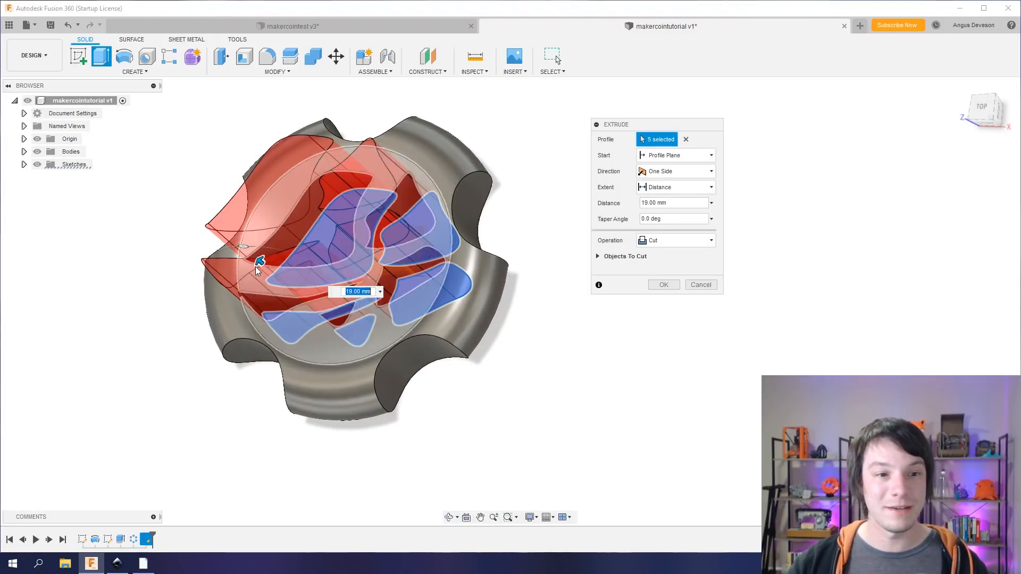
pyautogui.click(652, 189)
pyautogui.click(653, 228)
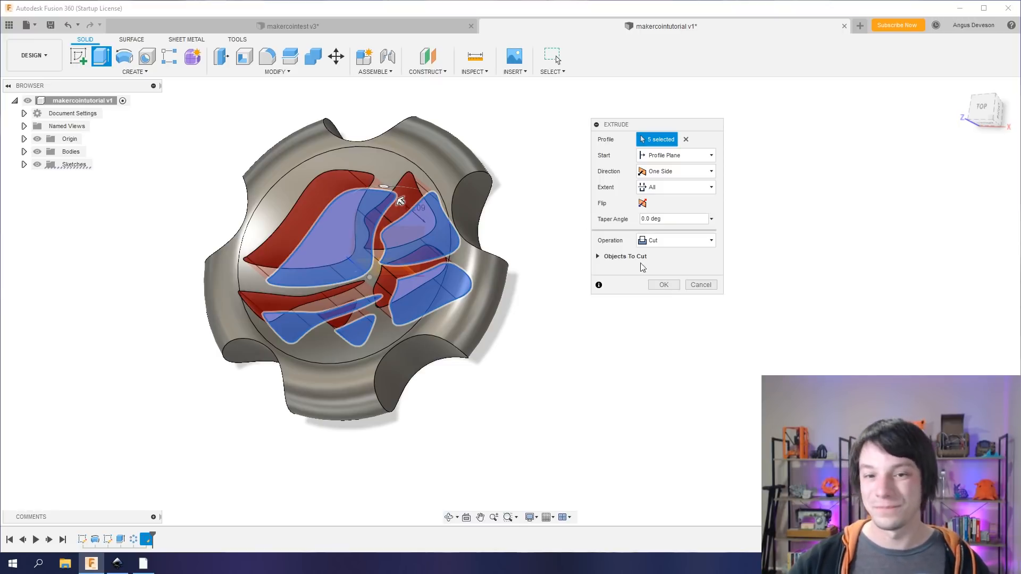
pyautogui.click(663, 285)
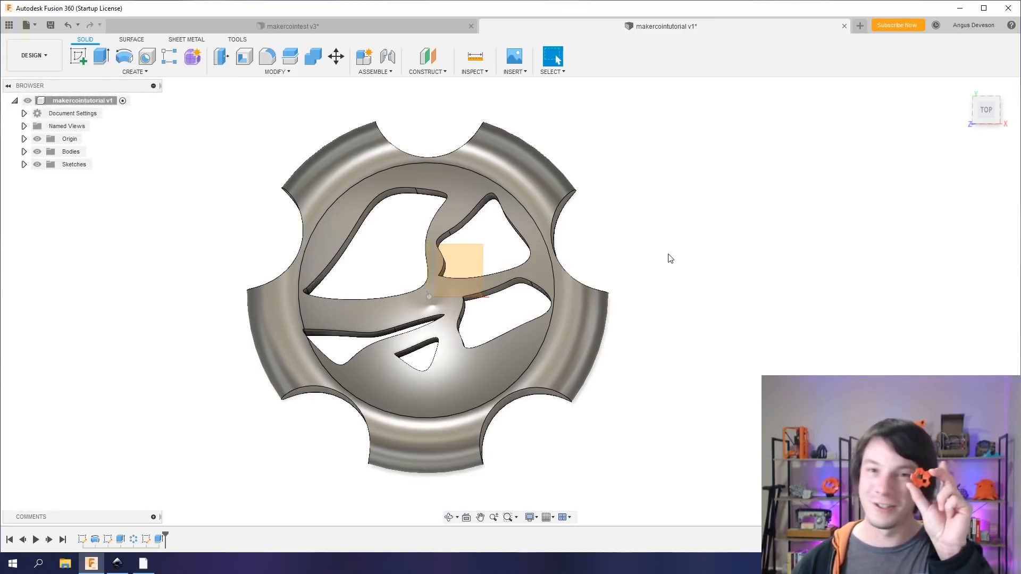
# Switch to the makercointest design, finish its open sketch and inspect the coin with the angular cut-out logo
pyautogui.click(439, 27)
pyautogui.click(707, 58)
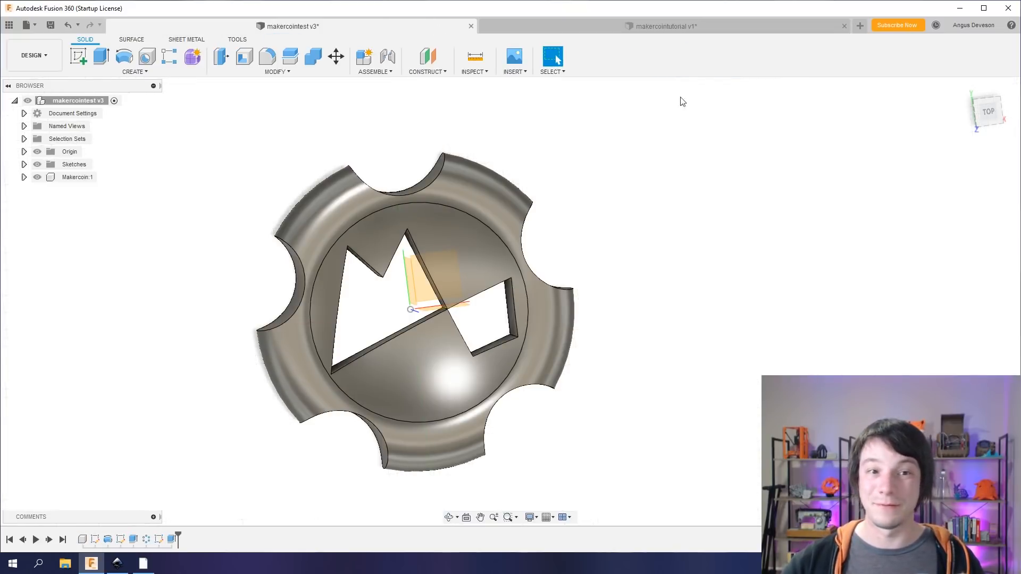
pyautogui.keyDown('shift'); pyautogui.moveTo(566, 356); pyautogui.dragTo(572, 383, button='middle'); pyautogui.keyUp('shift')
pyautogui.scroll(2, 572, 383)
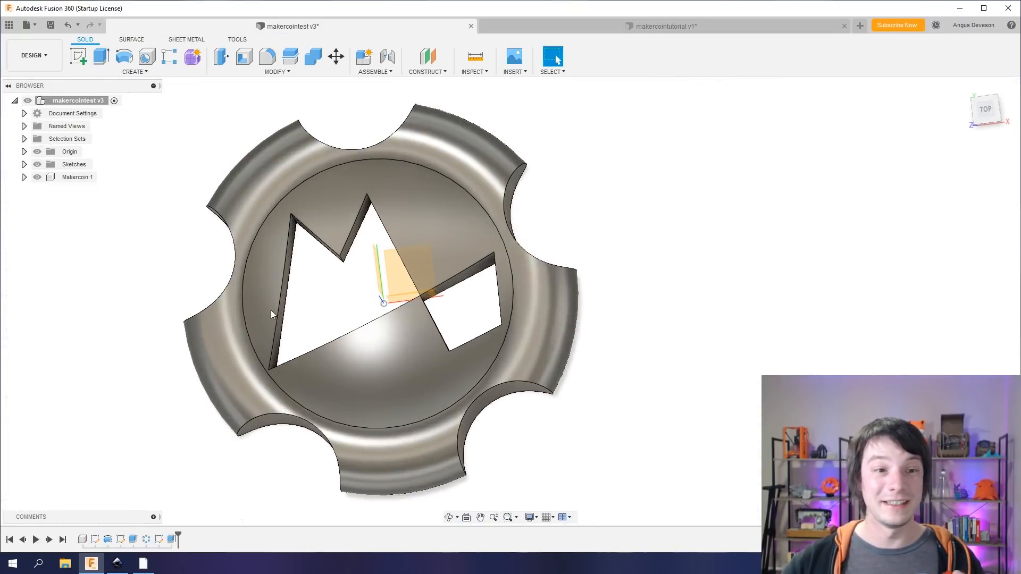
pyautogui.scroll(-1, 90, 282)
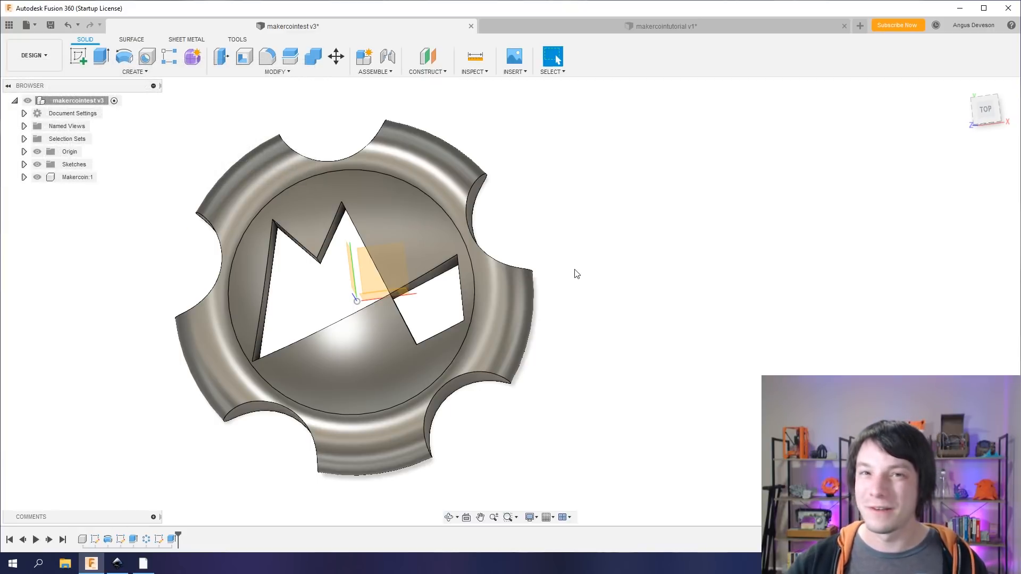
# Export the whole makercointest design as an STL in Binary format with Medium refinement
pyautogui.keyDown('shift'); pyautogui.moveTo(576, 276); pyautogui.dragTo(394, 146, button='middle'); pyautogui.keyUp('shift')
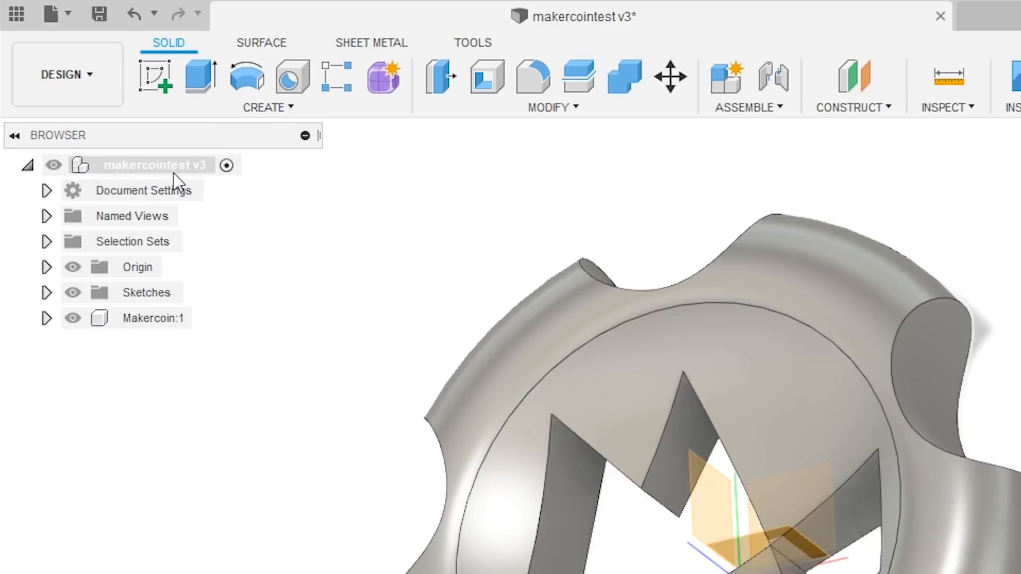
pyautogui.rightClick(174, 173)
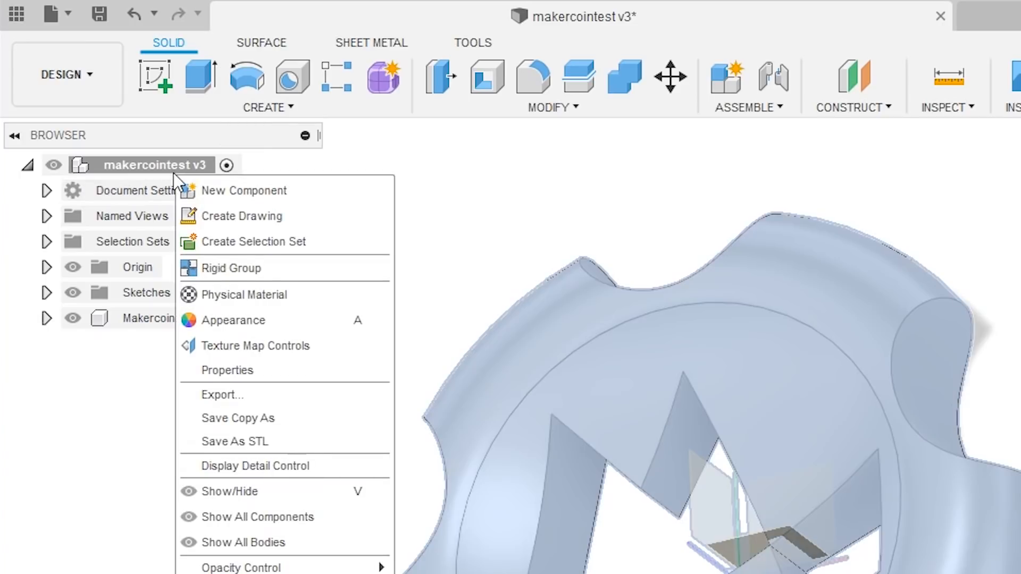
pyautogui.click(249, 437)
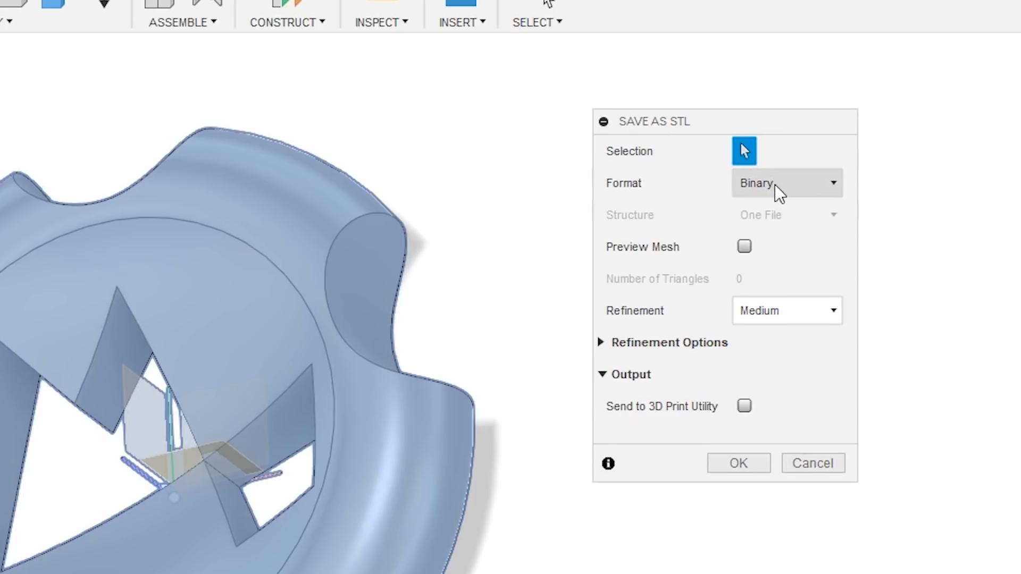
pyautogui.click(790, 314)
pyautogui.click(790, 314)
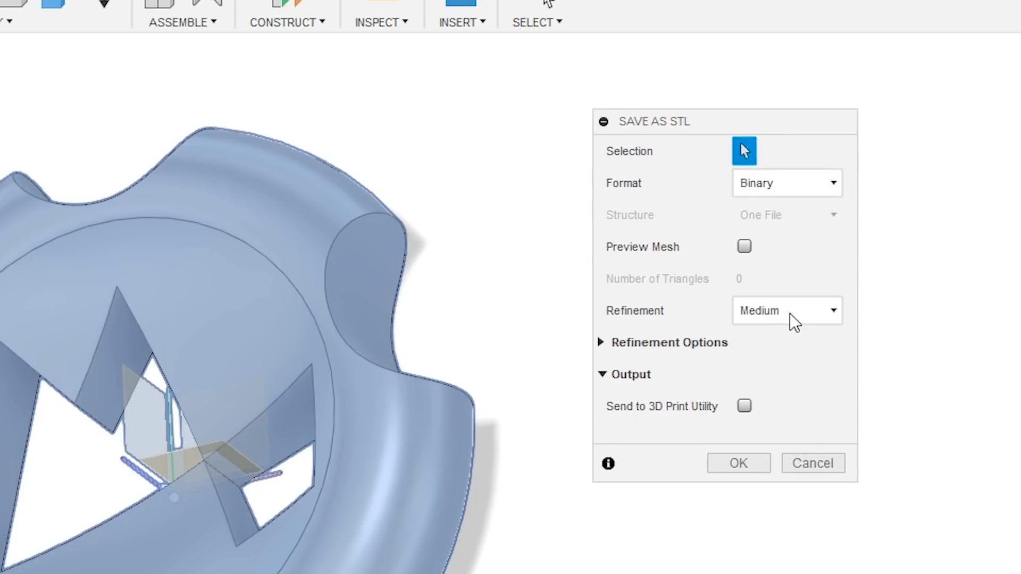
pyautogui.click(738, 463)
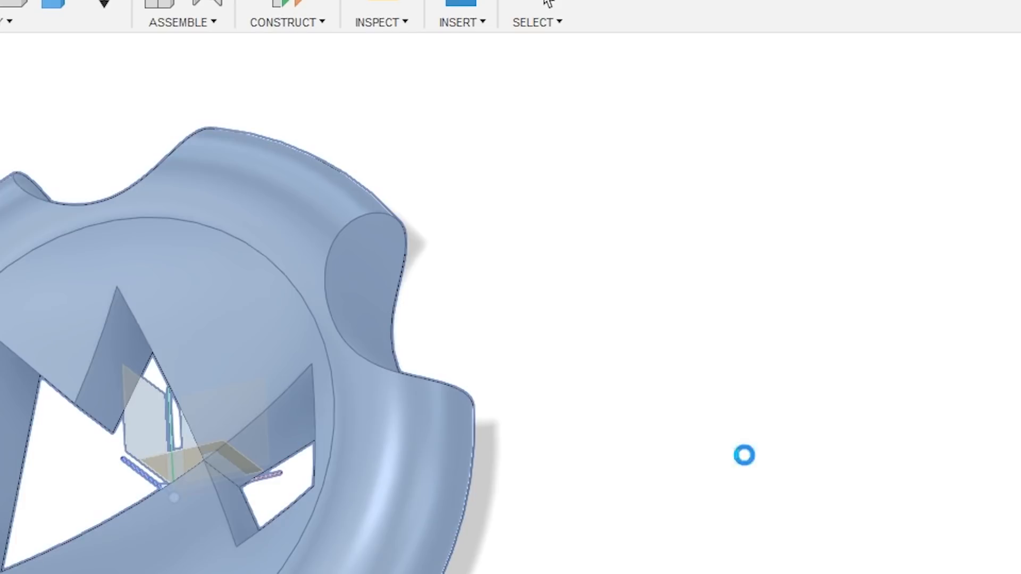